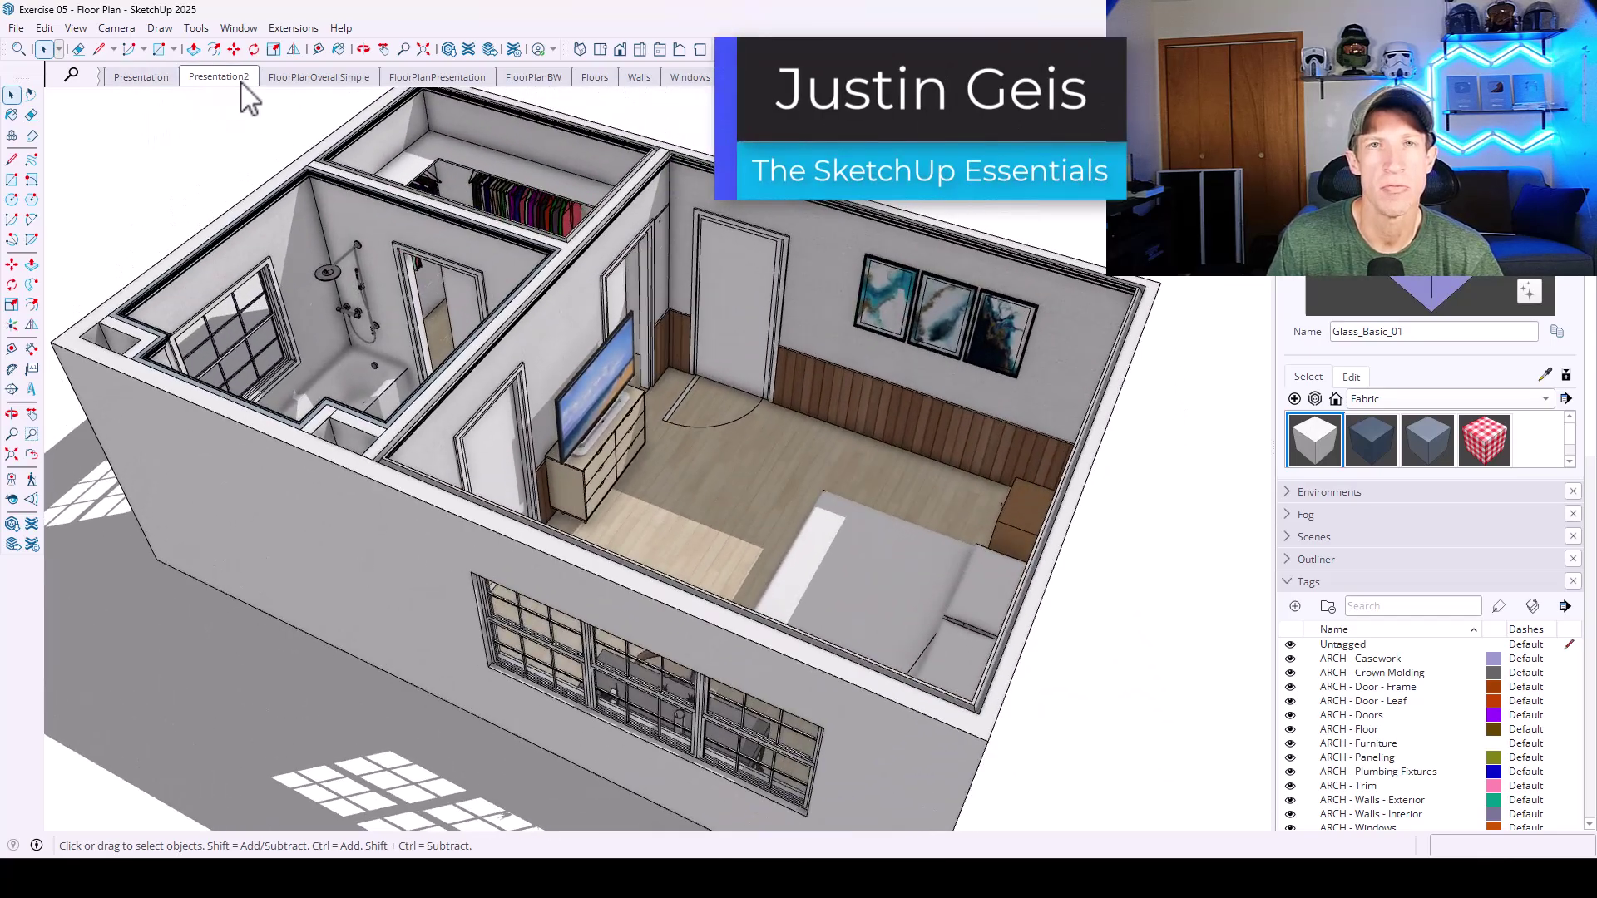
View the FloorPlanPresentation, FloorPlanBW and ElevationBedroom scenes of the floor plan model
{"action": "left_click", "coordinate": [432, 76]}
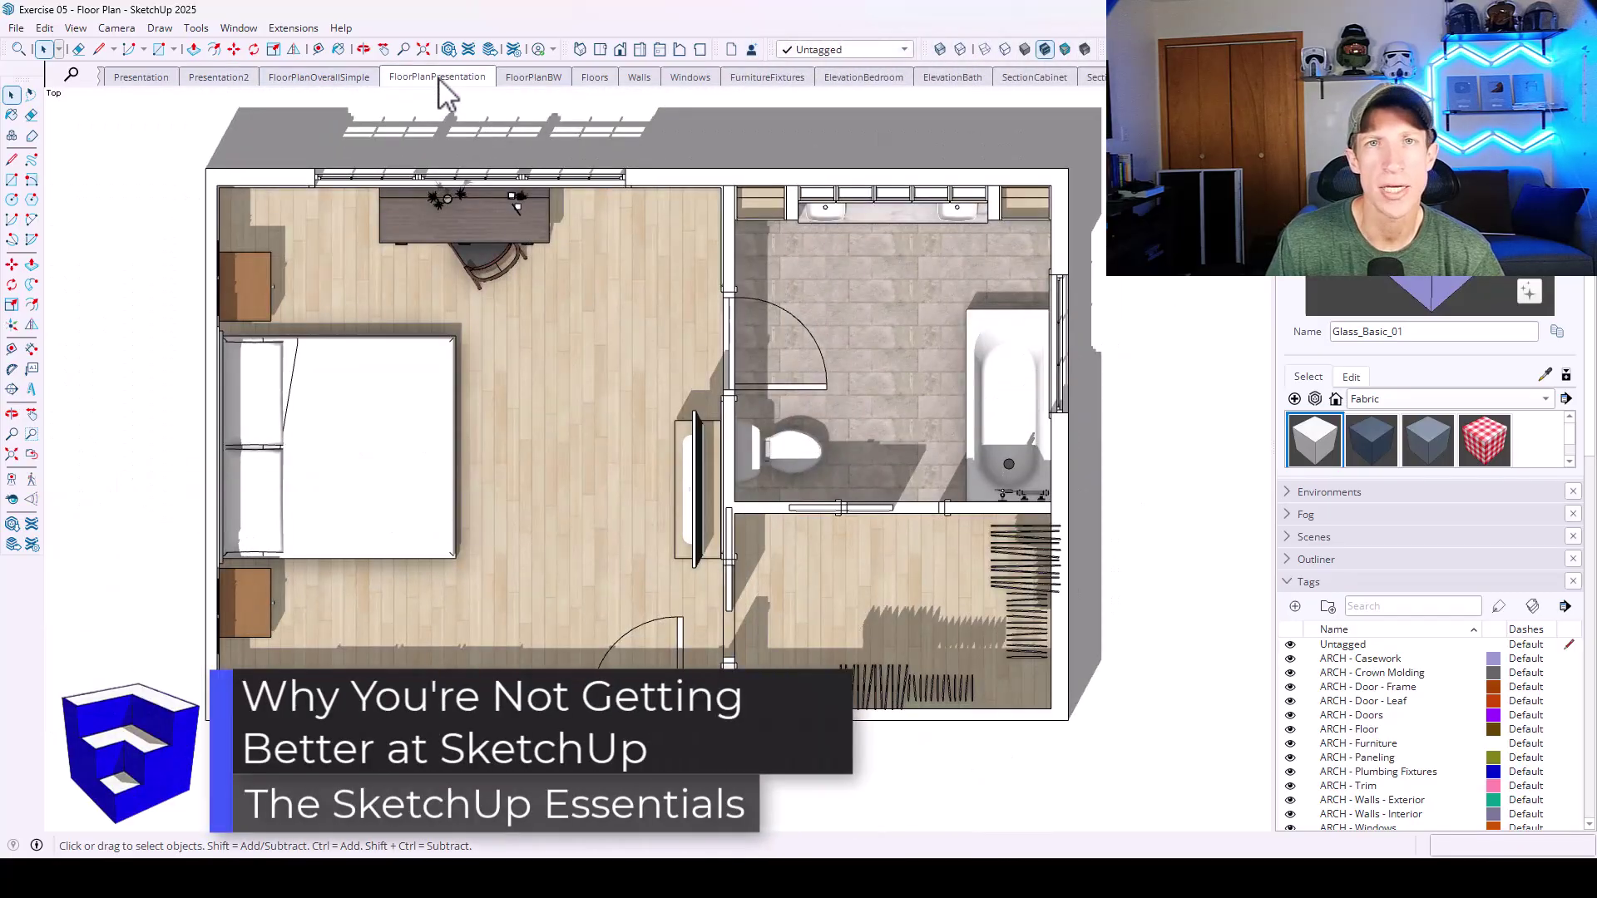
{"action": "left_click", "coordinate": [533, 77]}
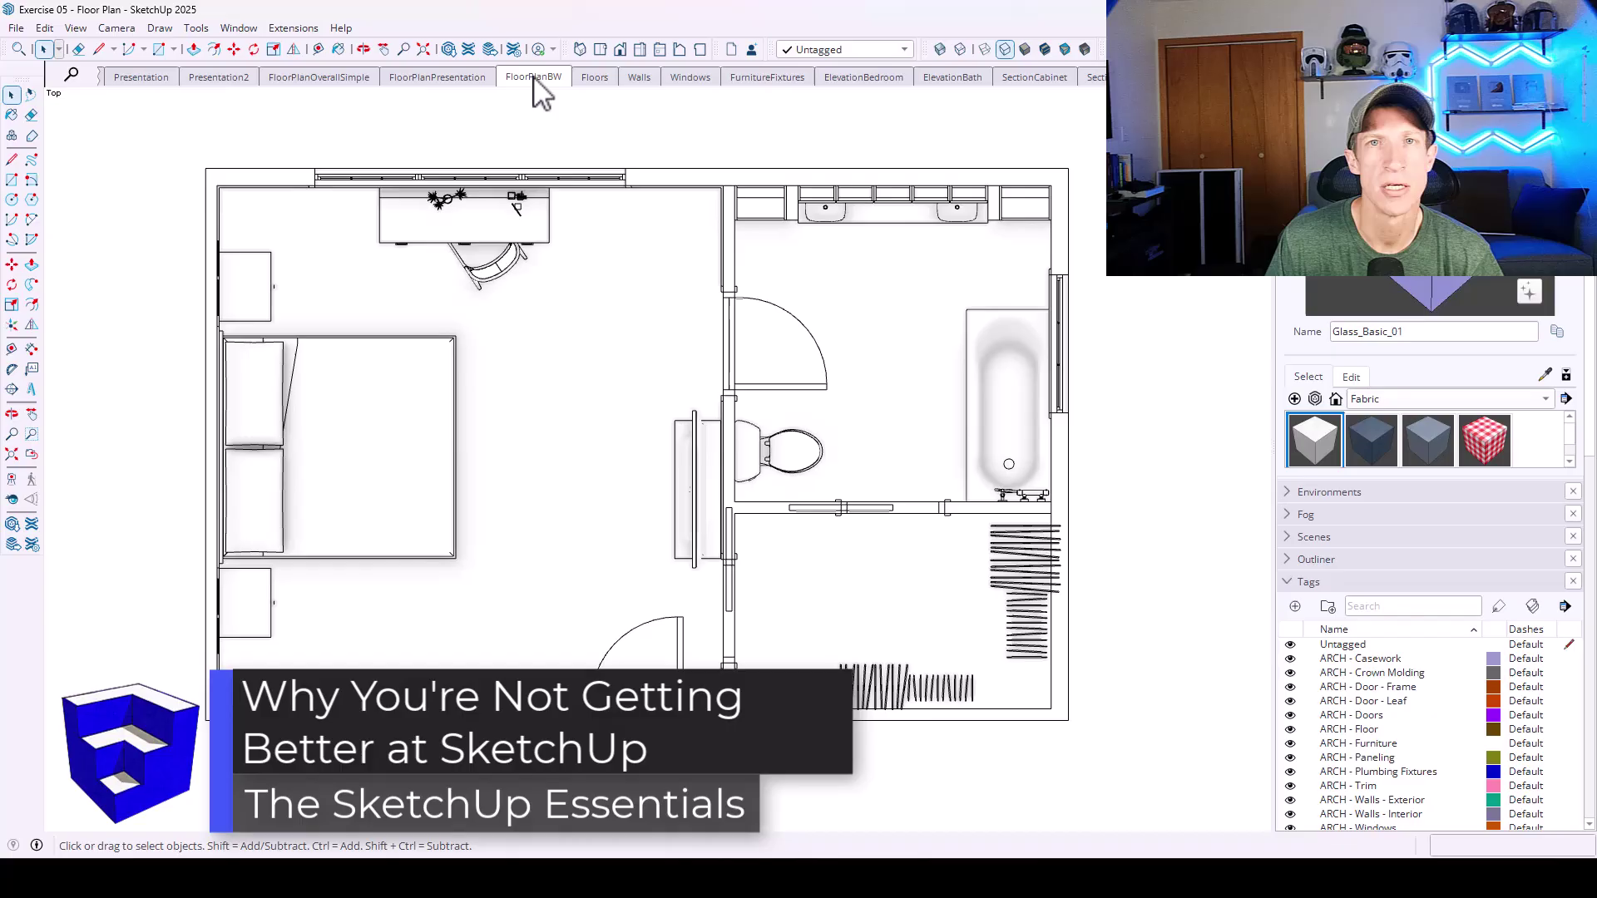
{"action": "left_click", "coordinate": [863, 77]}
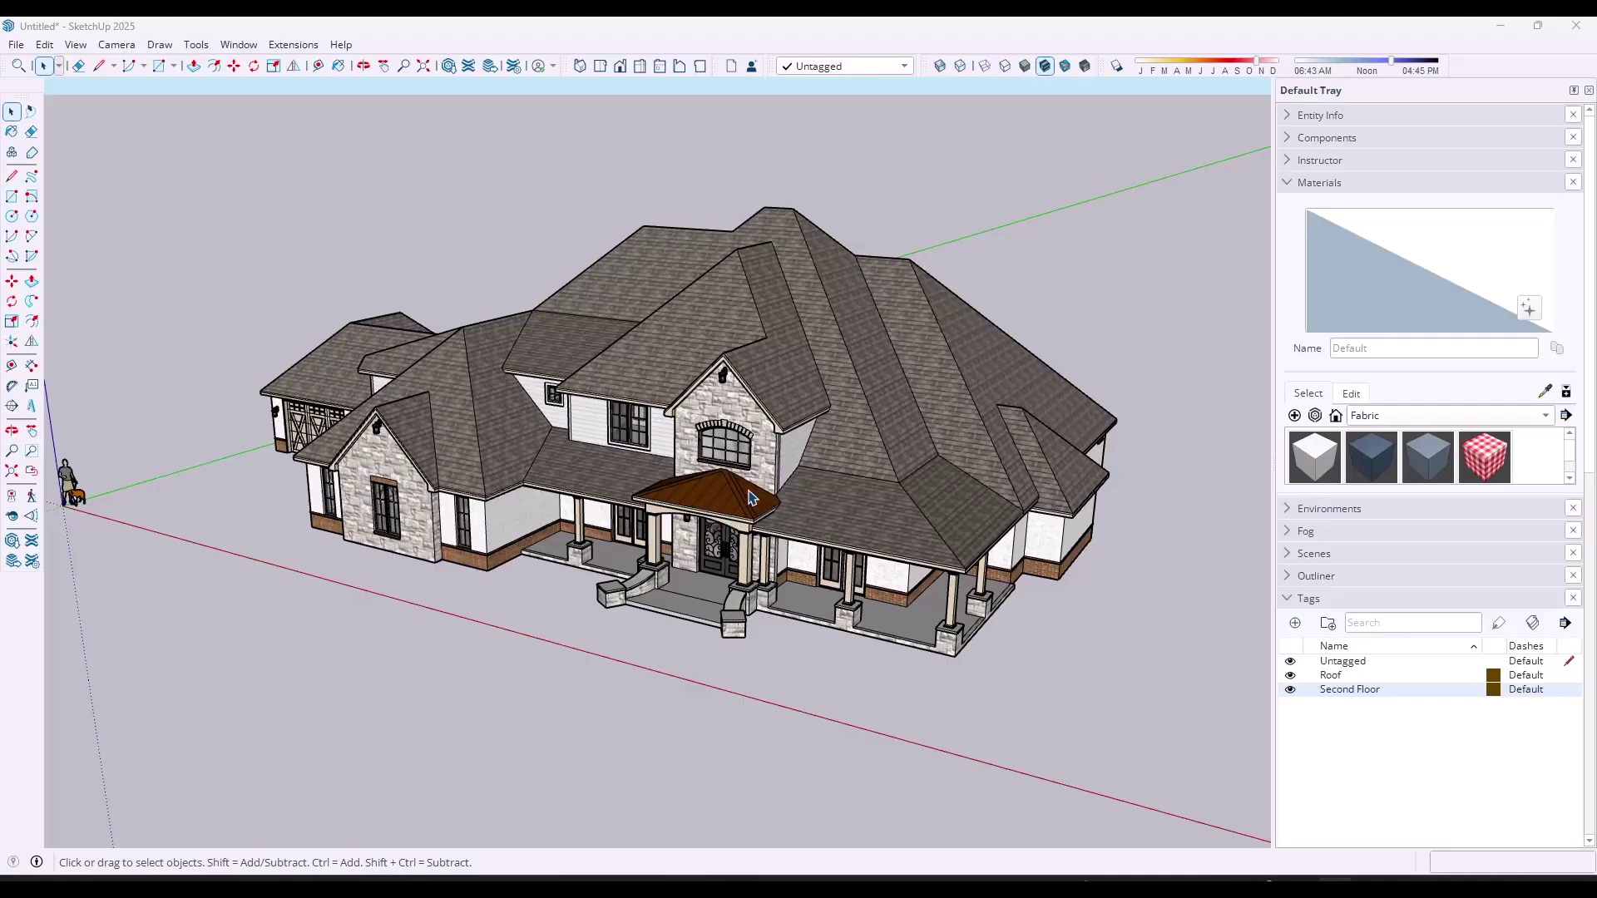
Inspect the house exterior and hide the Roof and Second Floor tags to expose the ground-floor rooms
{"action": "mouse_move", "coordinate": [769, 480]}
{"action": "middle_mouse_down"}
{"action": "mouse_move", "coordinate": [867, 455]}
{"action": "mouse_move", "coordinate": [713, 464]}
{"action": "mouse_move", "coordinate": [778, 467]}
{"action": "middle_mouse_up"}
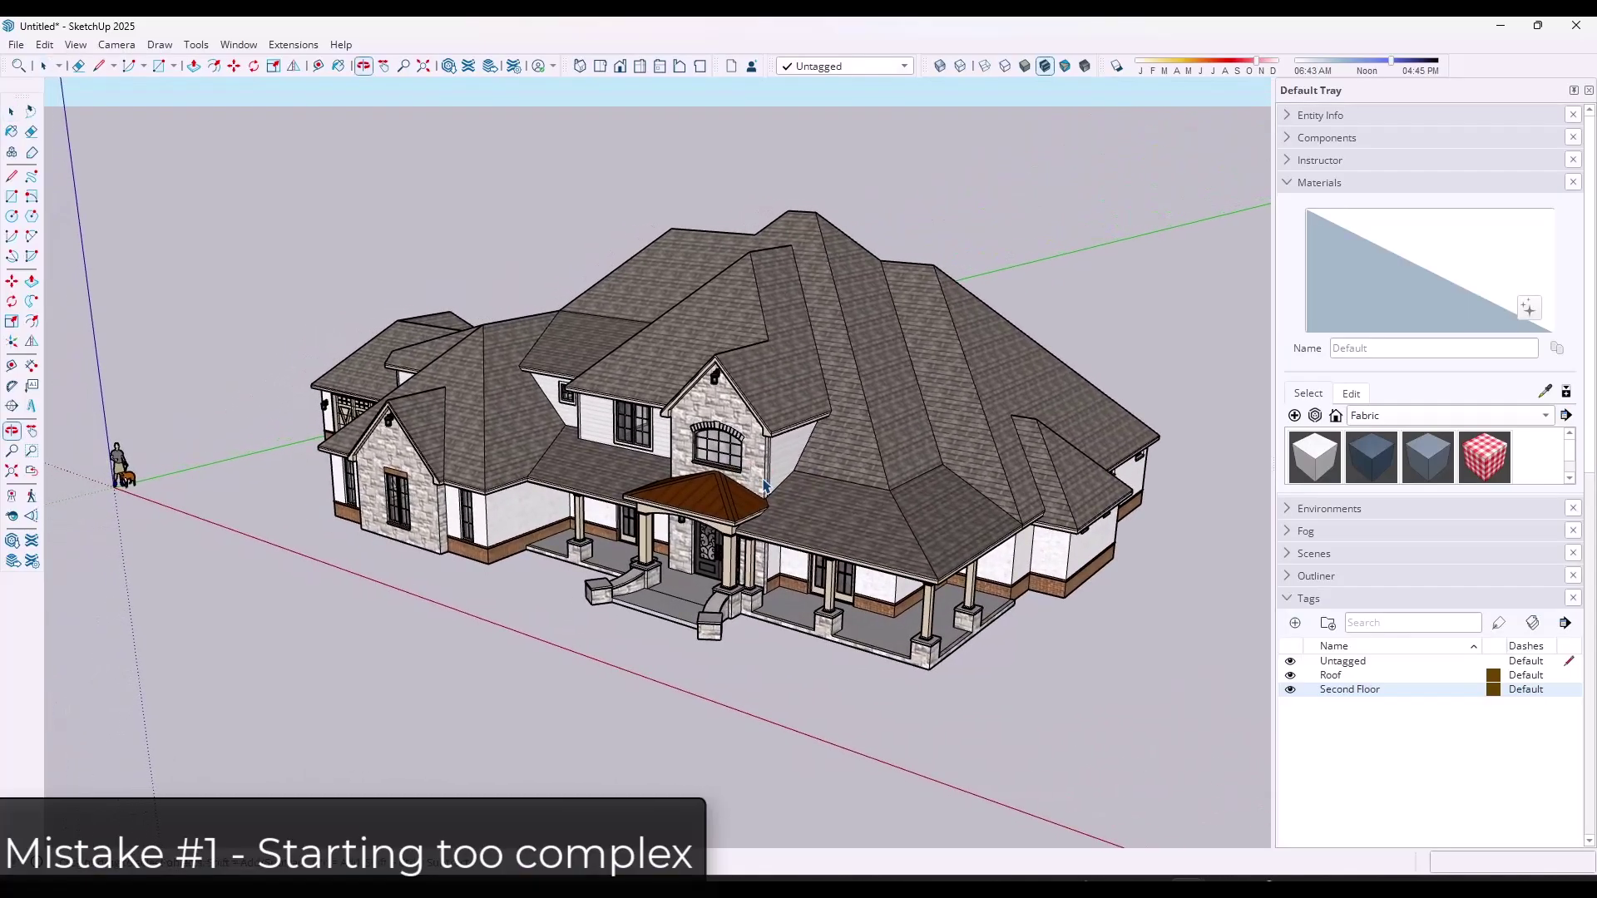
{"action": "middle_click_drag", "start_coordinate": [545, 490], "coordinate": [431, 438]}
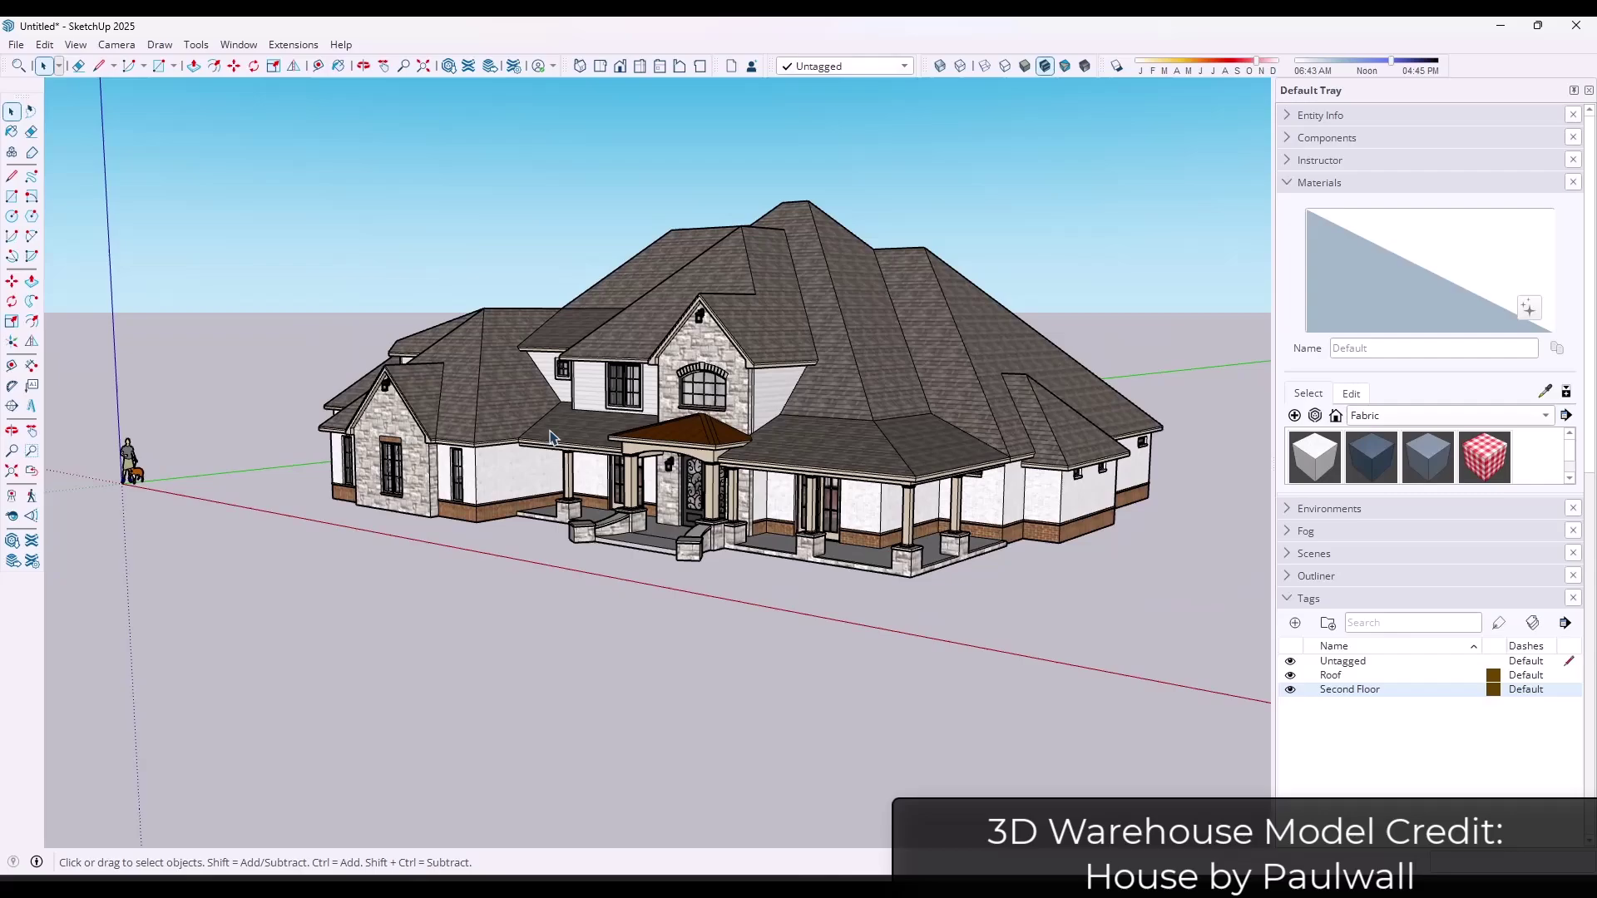
{"action": "mouse_move", "coordinate": [836, 472]}
{"action": "middle_mouse_down"}
{"action": "mouse_move", "coordinate": [740, 476]}
{"action": "mouse_move", "coordinate": [847, 477]}
{"action": "middle_mouse_up"}
{"action": "scroll", "coordinate": [846, 478], "scroll_direction": "down", "scroll_amount": 2}
{"action": "scroll", "coordinate": [593, 464], "scroll_direction": "up", "scroll_amount": 2}
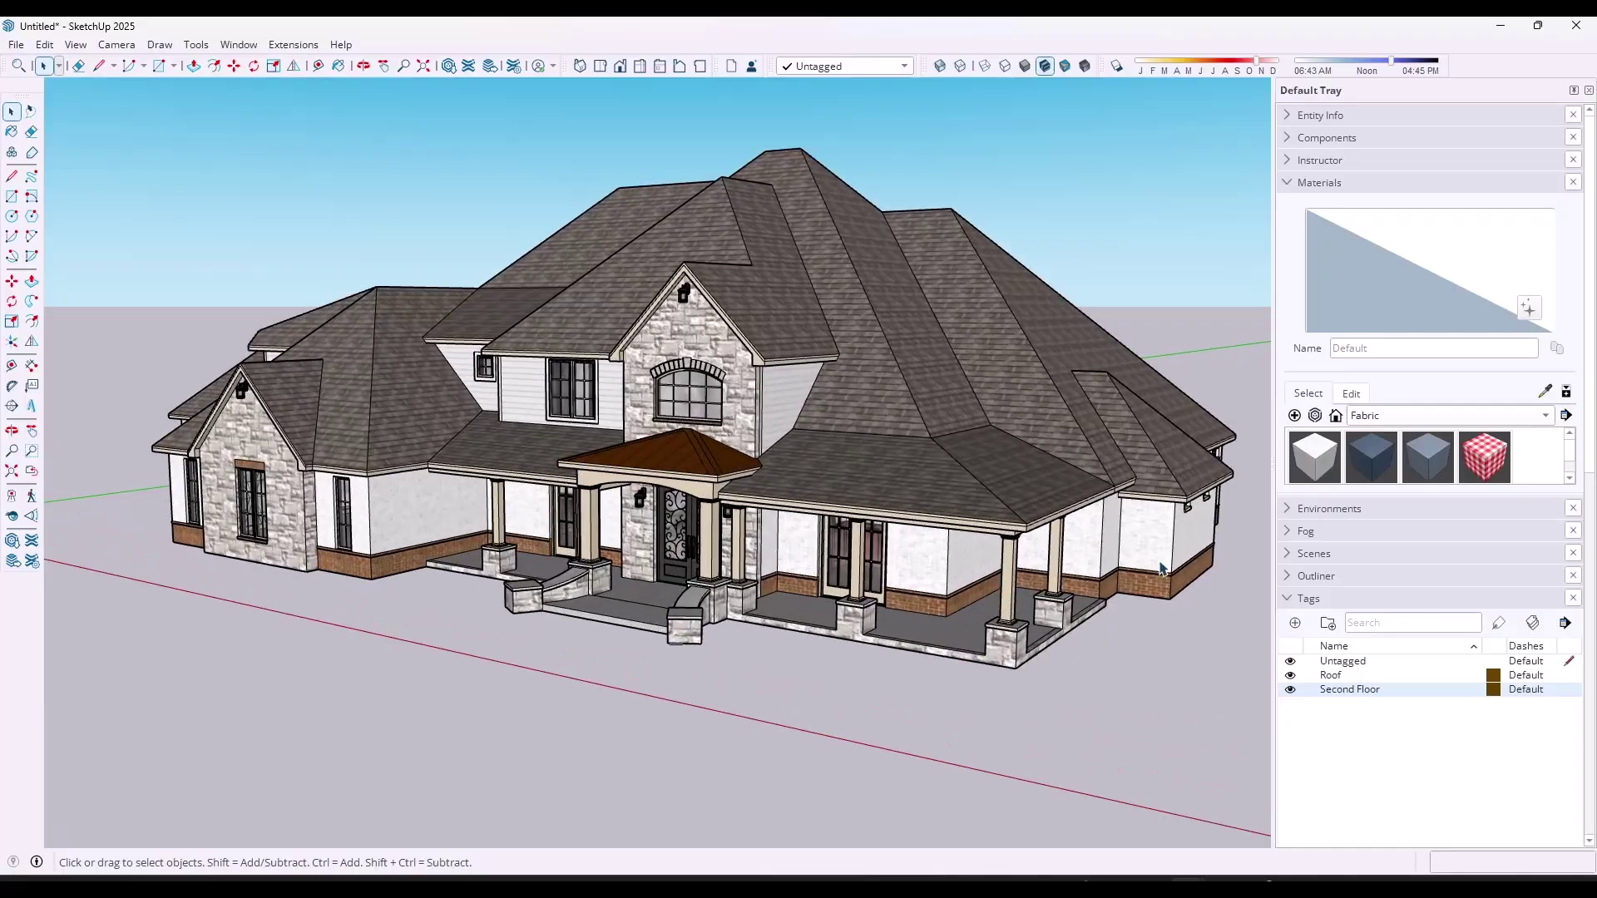
{"action": "left_click", "coordinate": [1290, 674]}
{"action": "left_click", "coordinate": [1290, 689]}
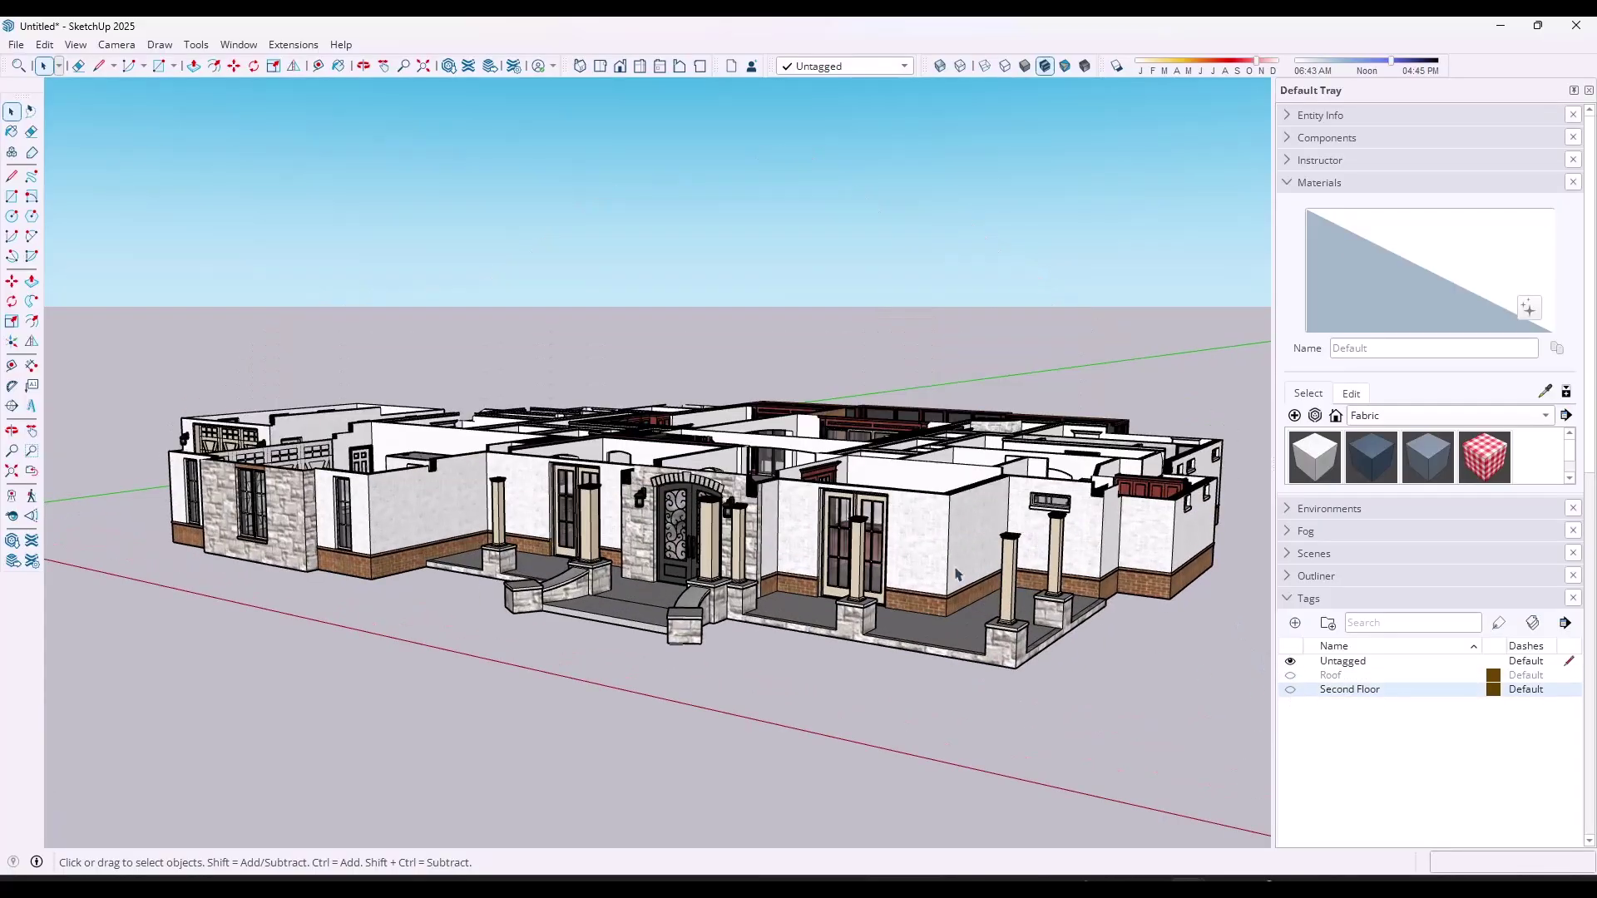
Examine the ground-floor room layout from above and turn the Second Floor and Roof tags back on
{"action": "middle_click_drag", "start_coordinate": [717, 389], "coordinate": [783, 517]}
{"action": "scroll", "coordinate": [783, 517], "scroll_direction": "down", "scroll_amount": 1}
{"action": "scroll", "coordinate": [782, 499], "scroll_direction": "up", "scroll_amount": 3}
{"action": "scroll", "coordinate": [809, 571], "scroll_direction": "down", "scroll_amount": 2}
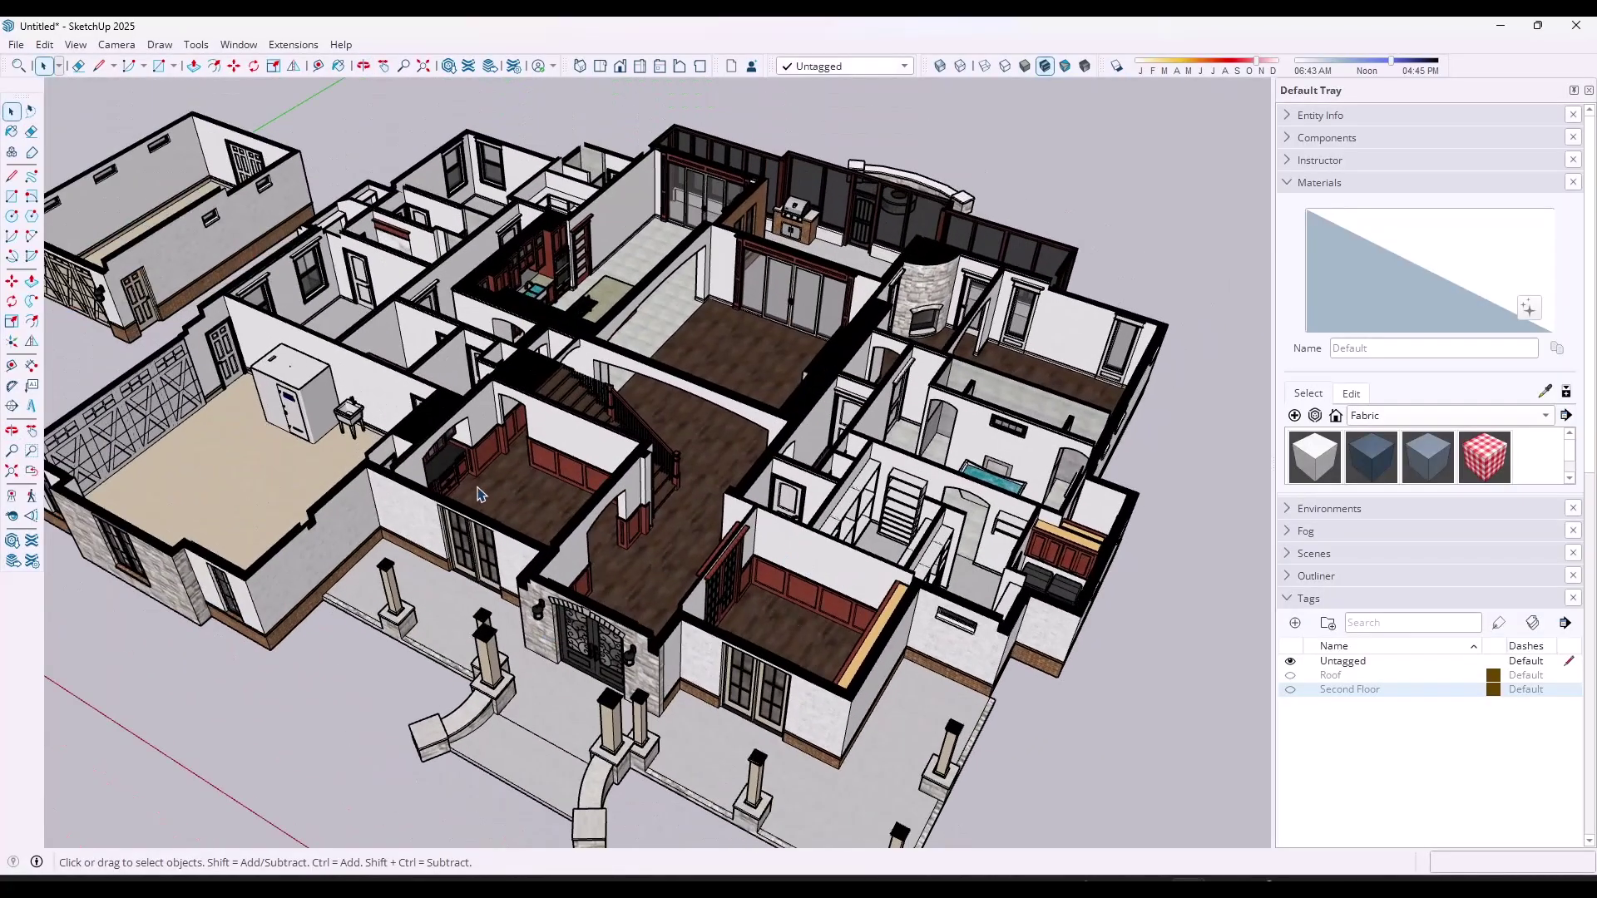
{"action": "middle_click_drag", "start_coordinate": [834, 476], "coordinate": [852, 430]}
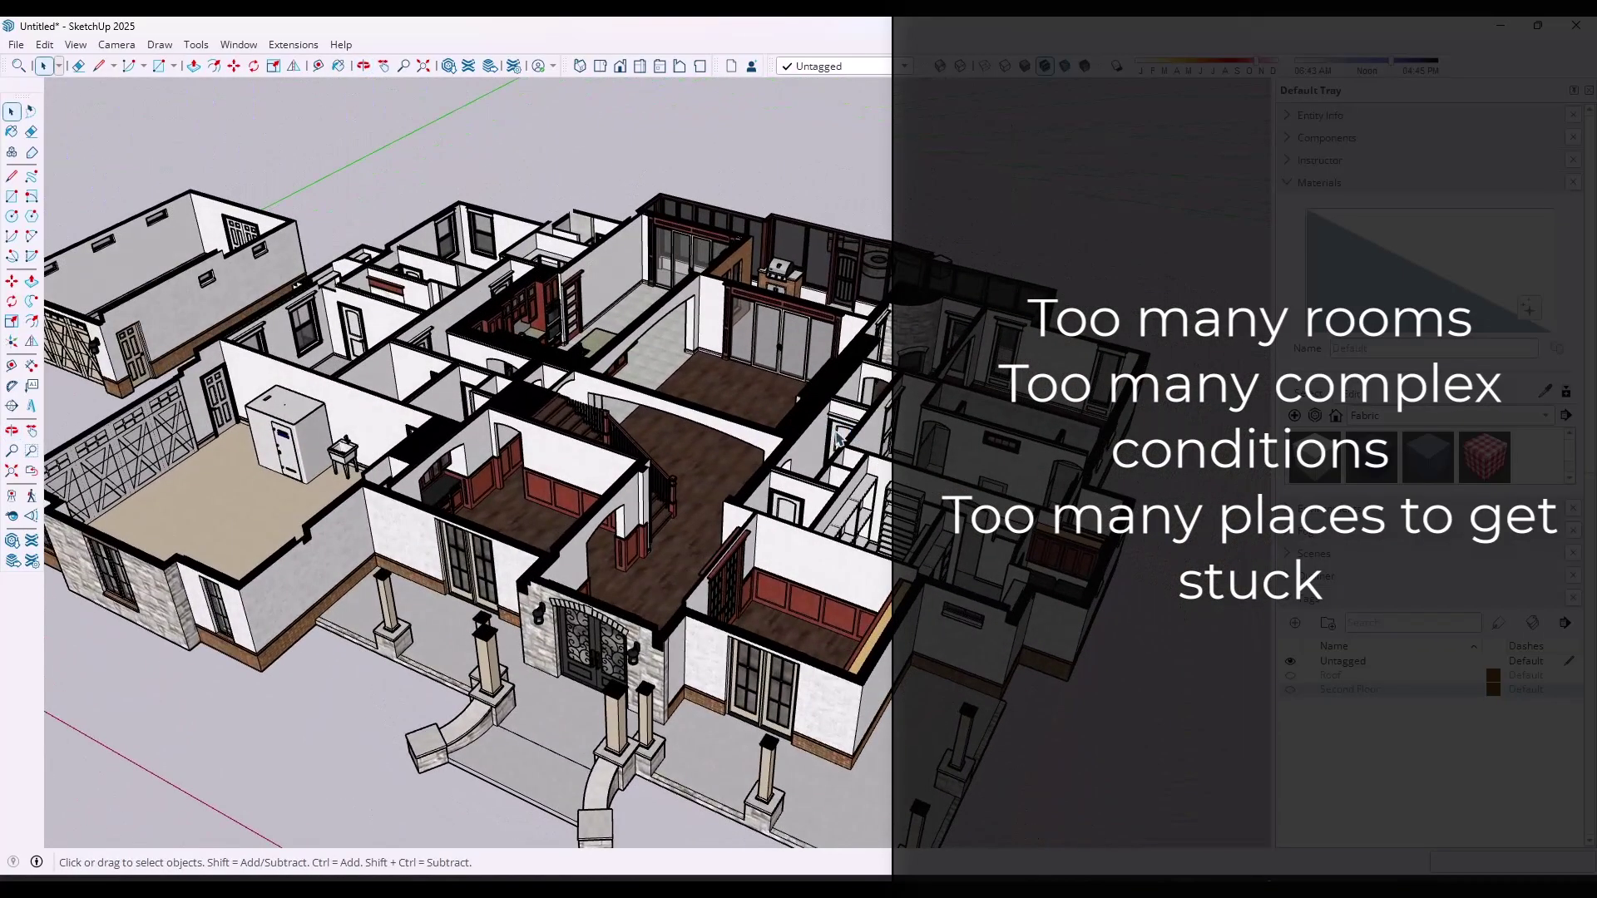
{"action": "left_click", "coordinate": [1290, 689]}
{"action": "left_click", "coordinate": [1290, 675]}
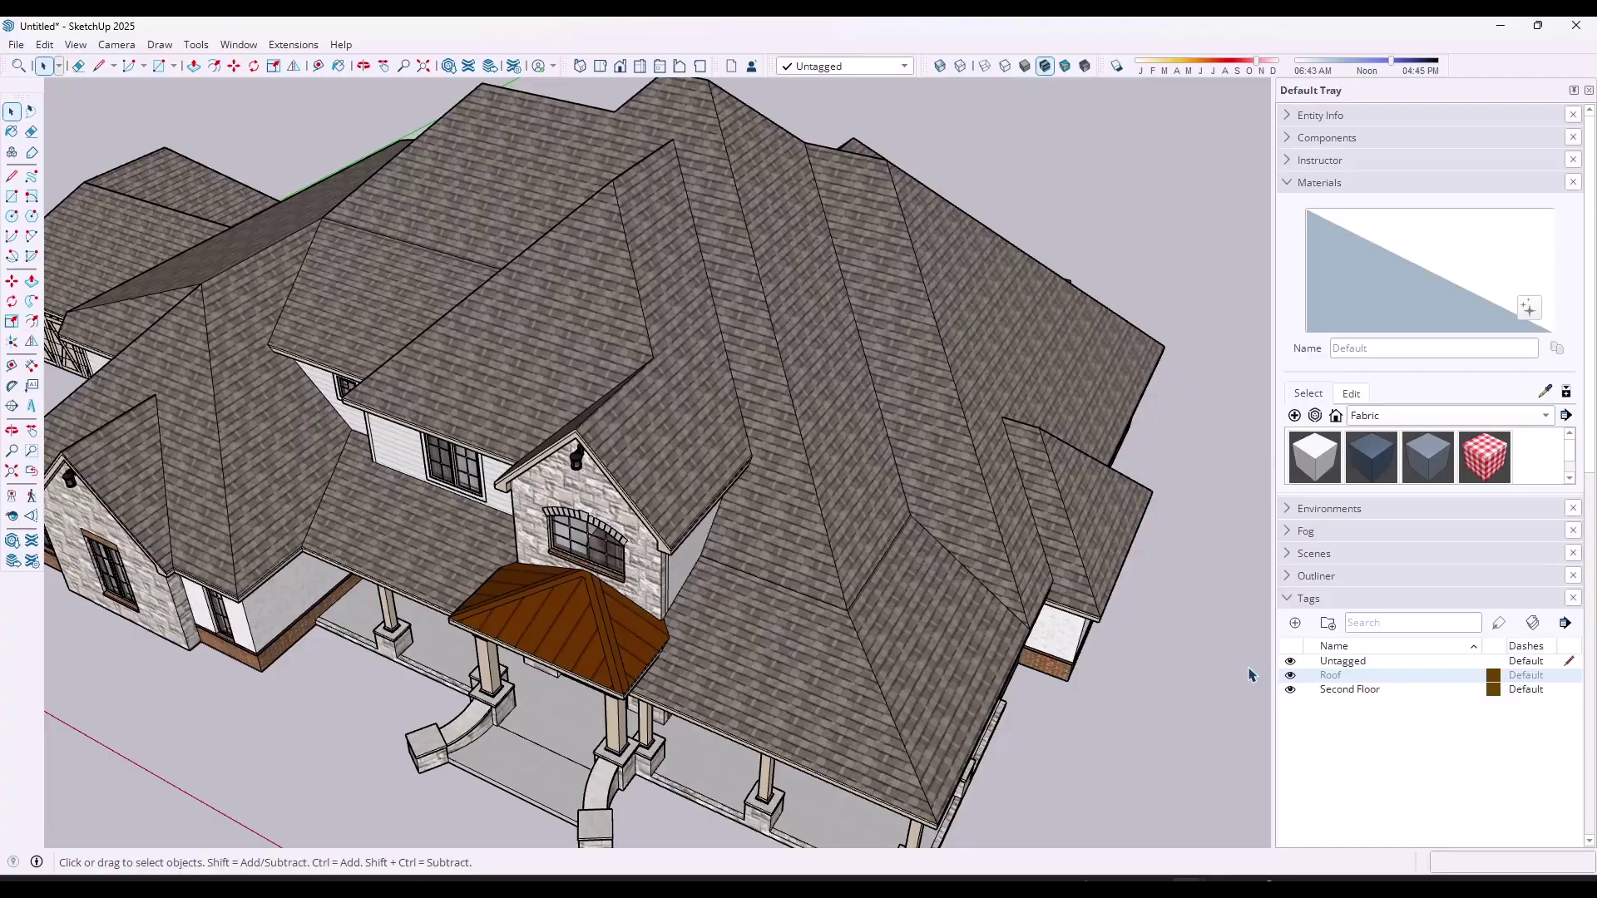
{"action": "middle_click_drag", "start_coordinate": [782, 611], "coordinate": [625, 389]}
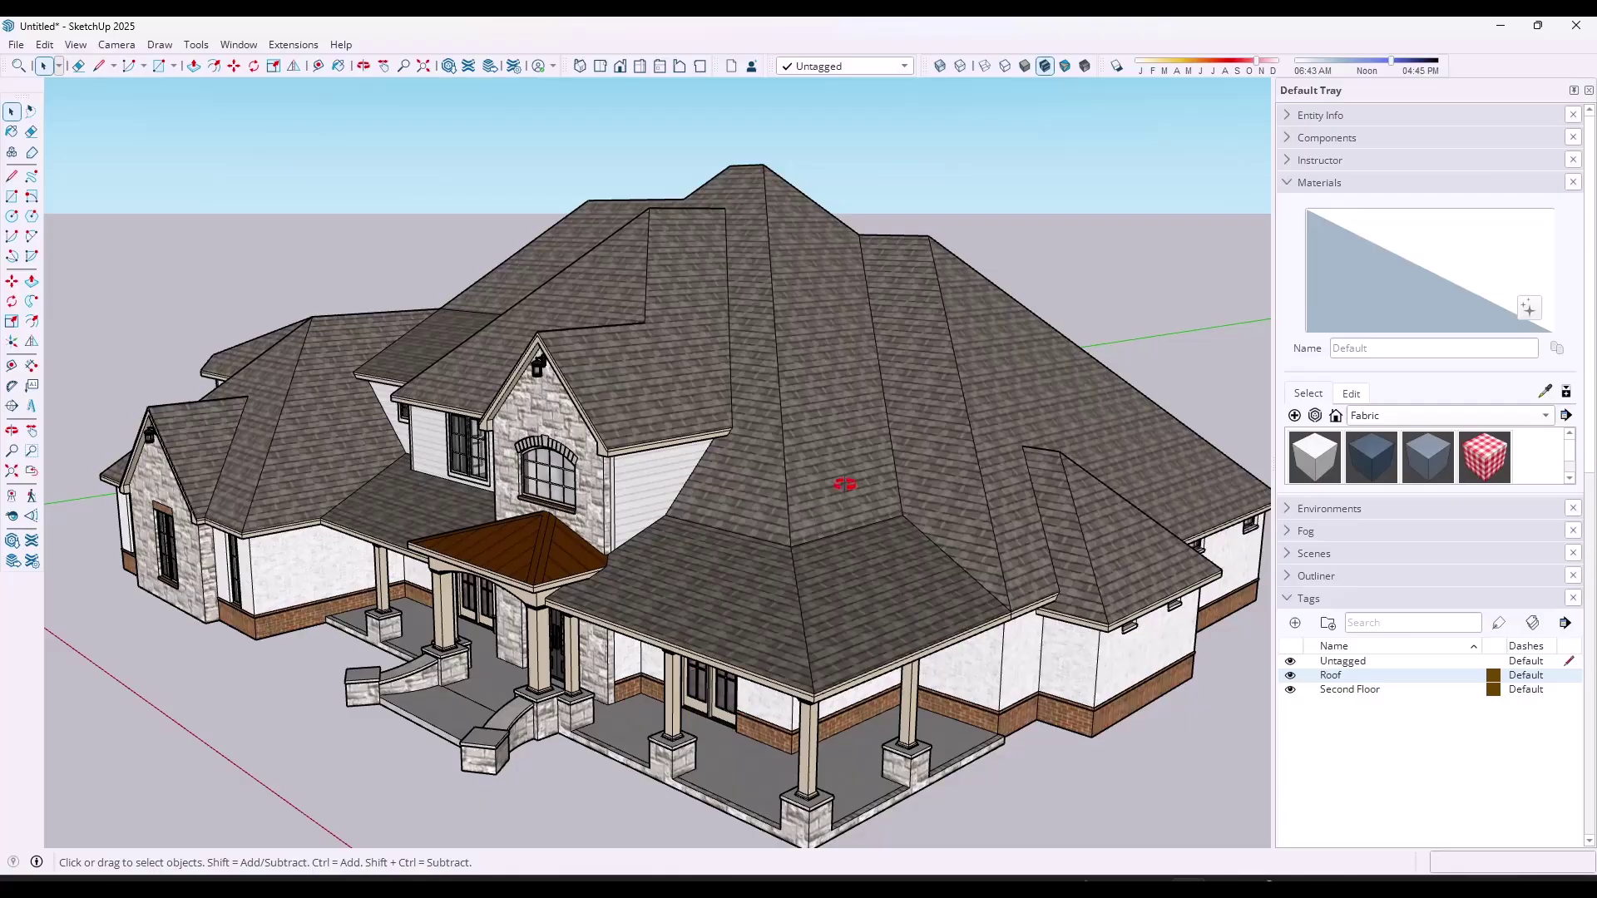
{"action": "middle_click_drag", "start_coordinate": [845, 483], "coordinate": [715, 431]}
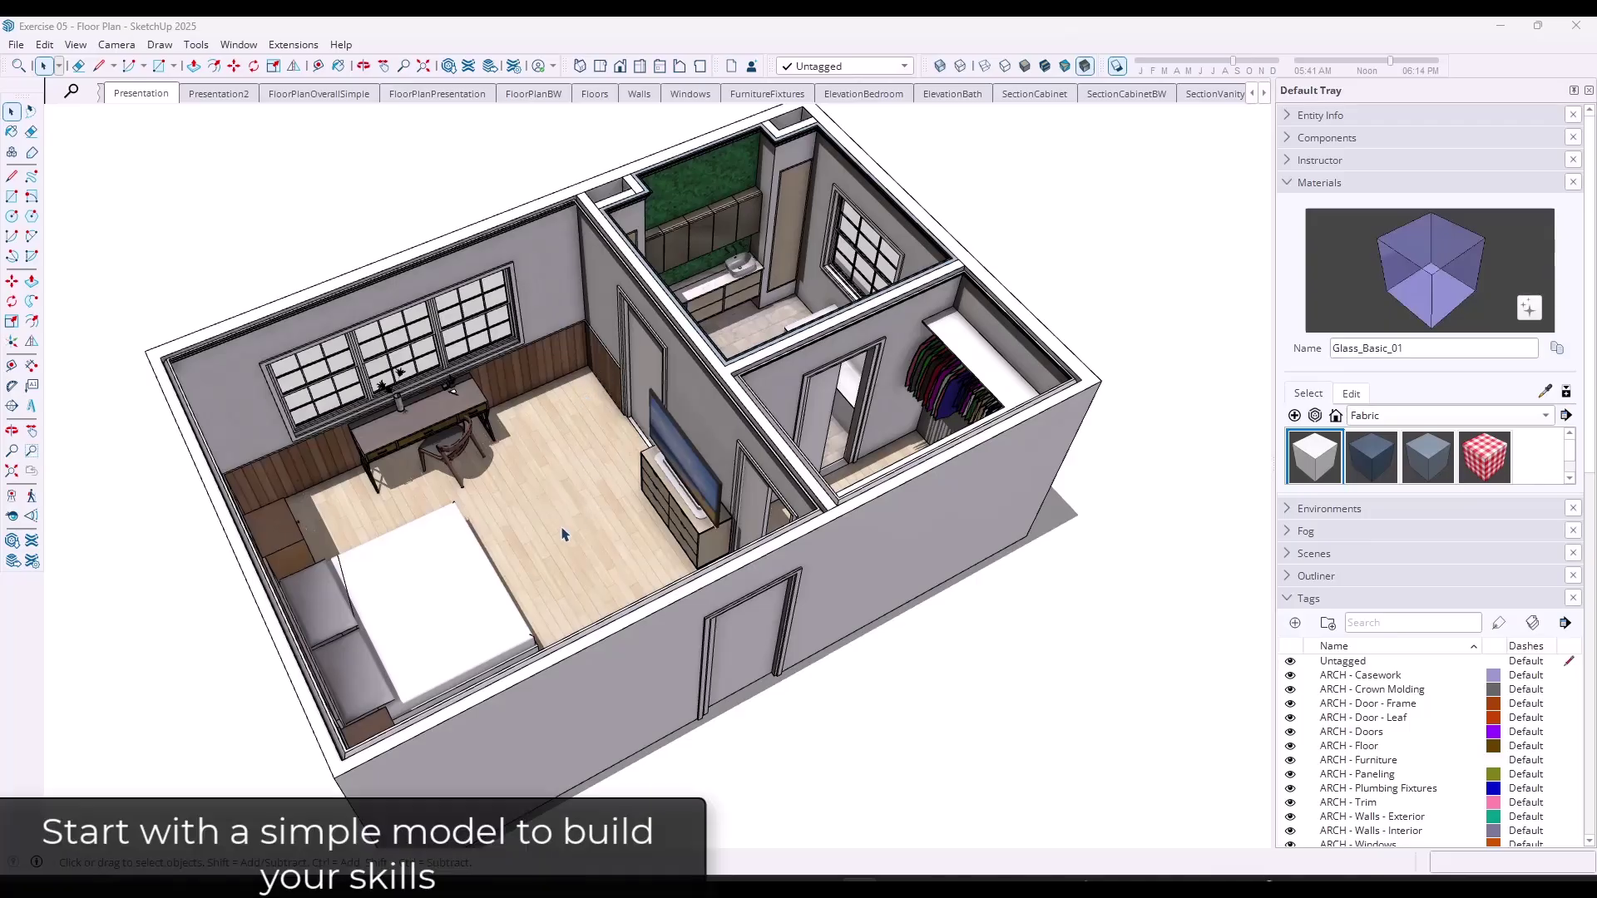
{"action": "middle_click_drag", "start_coordinate": [593, 500], "coordinate": [926, 385]}
{"action": "left_click_drag", "start_coordinate": [926, 386], "coordinate": [549, 431]}
{"action": "key", "text": "space"}
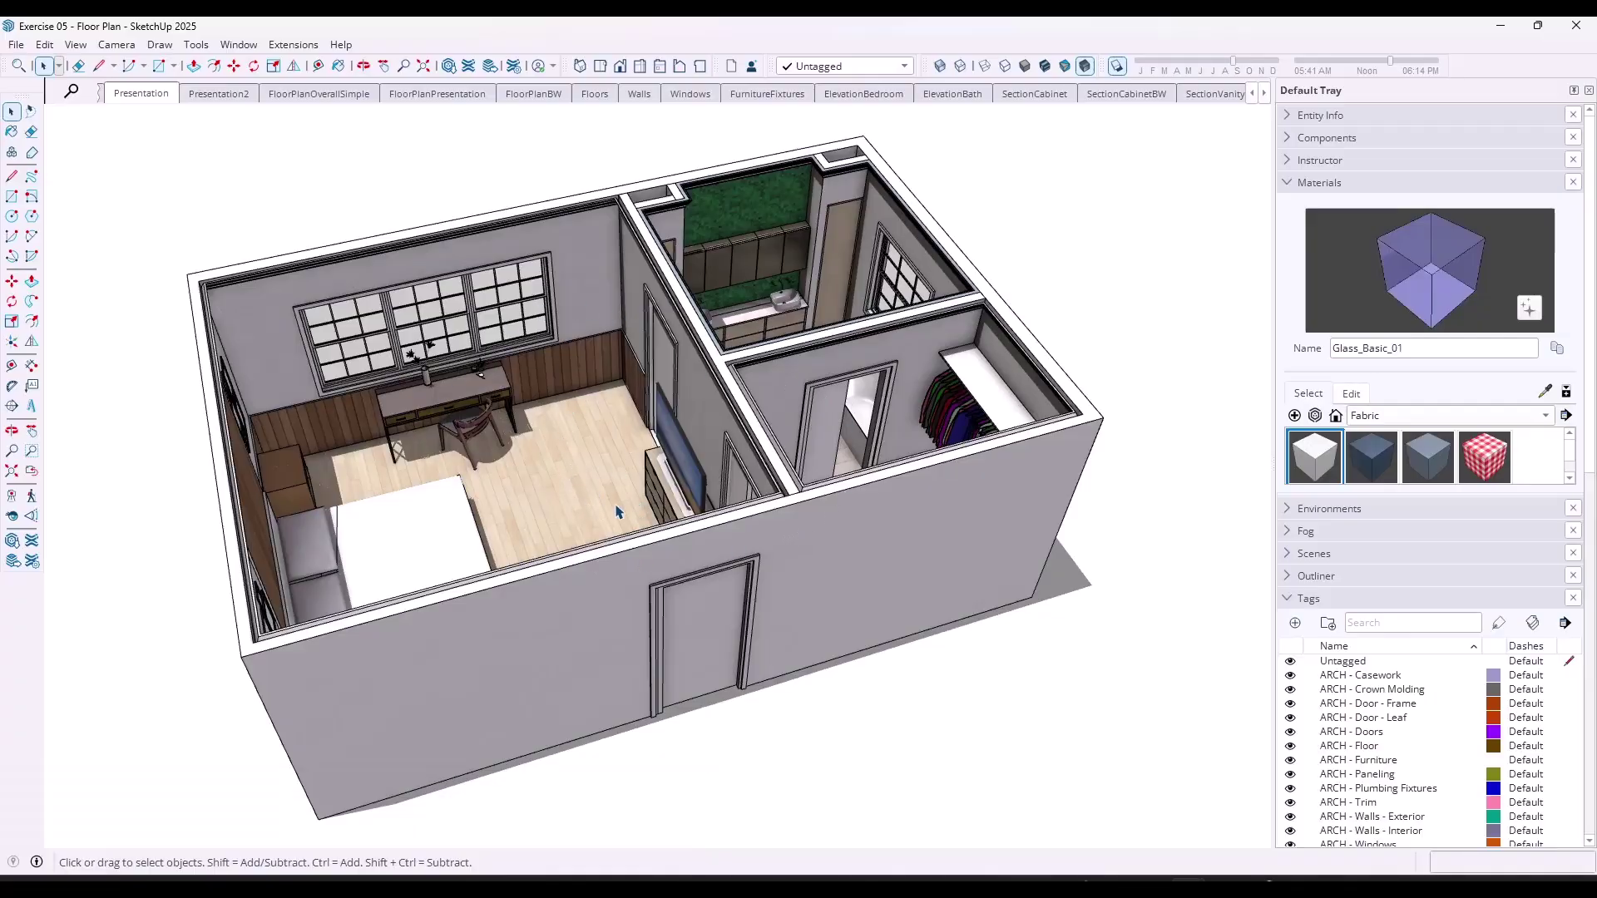
{"action": "middle_click_drag", "start_coordinate": [617, 511], "coordinate": [414, 341]}
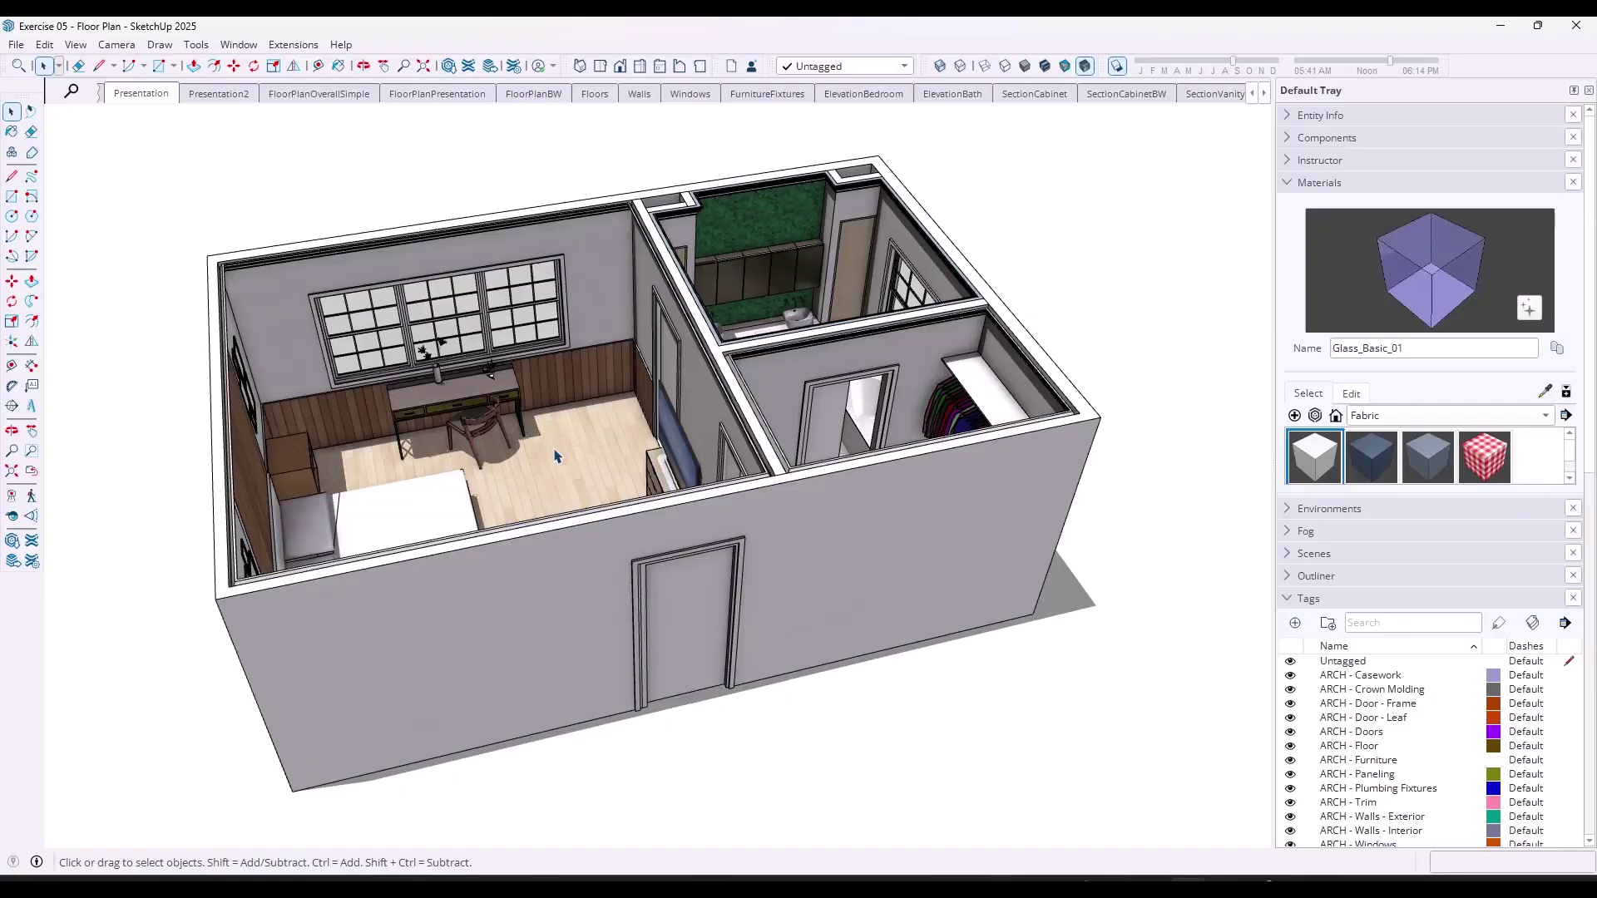
{"action": "middle_click_drag", "start_coordinate": [592, 450], "coordinate": [728, 509]}
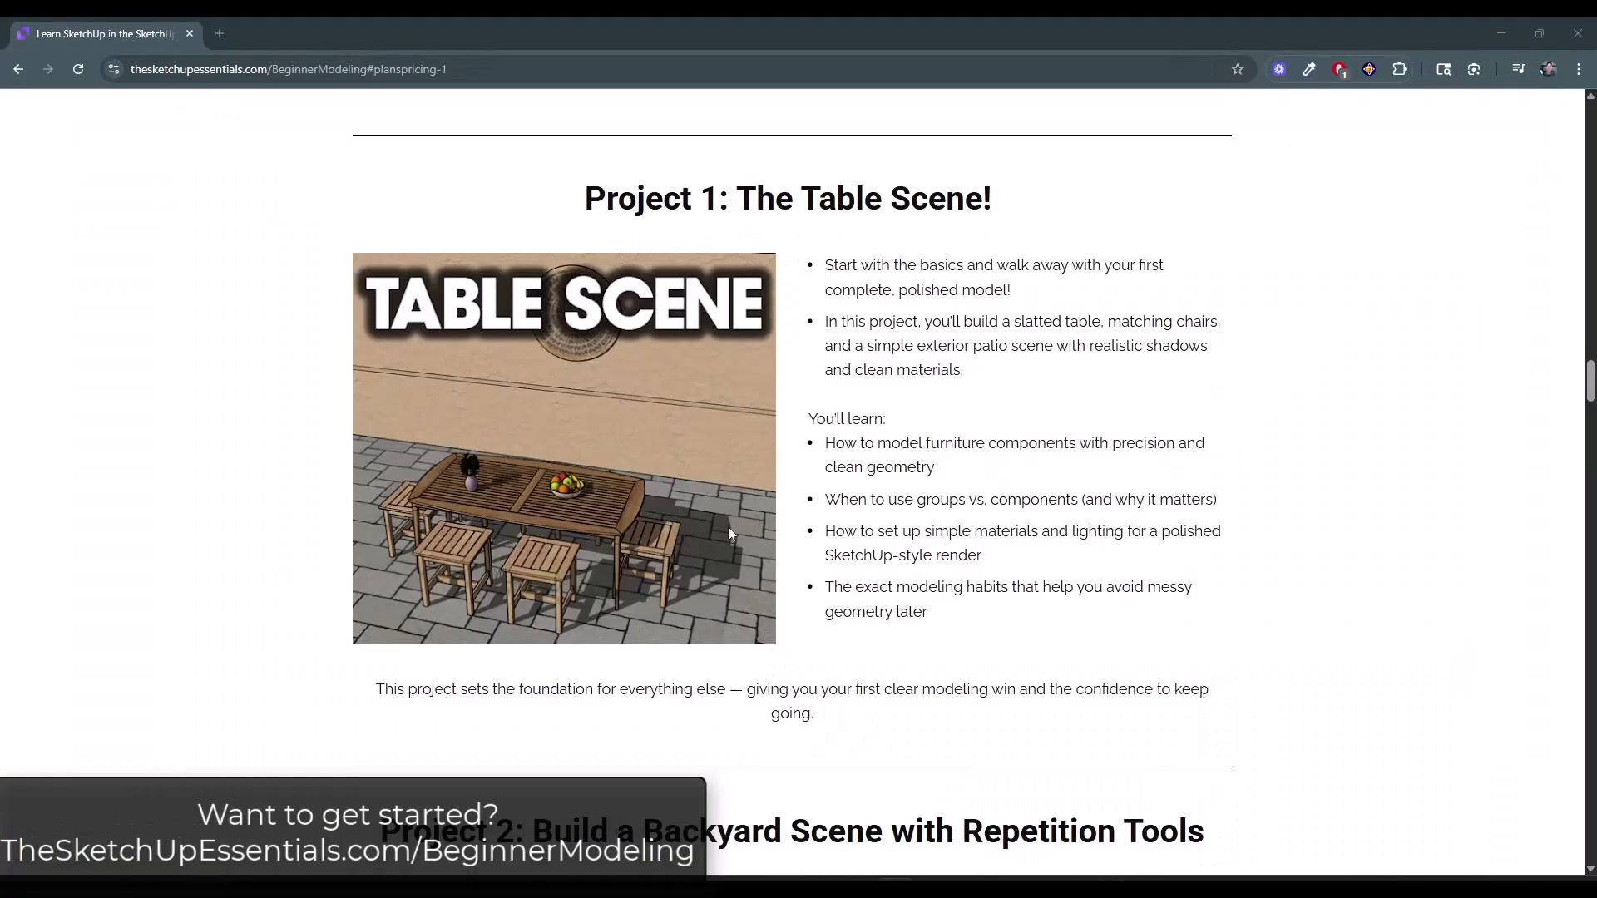
Read through the BeginnerModeling course page in the browser, from Project 1 to the Project 4 description
{"action": "scroll", "coordinate": [696, 555], "scroll_direction": "down", "scroll_amount": 6}
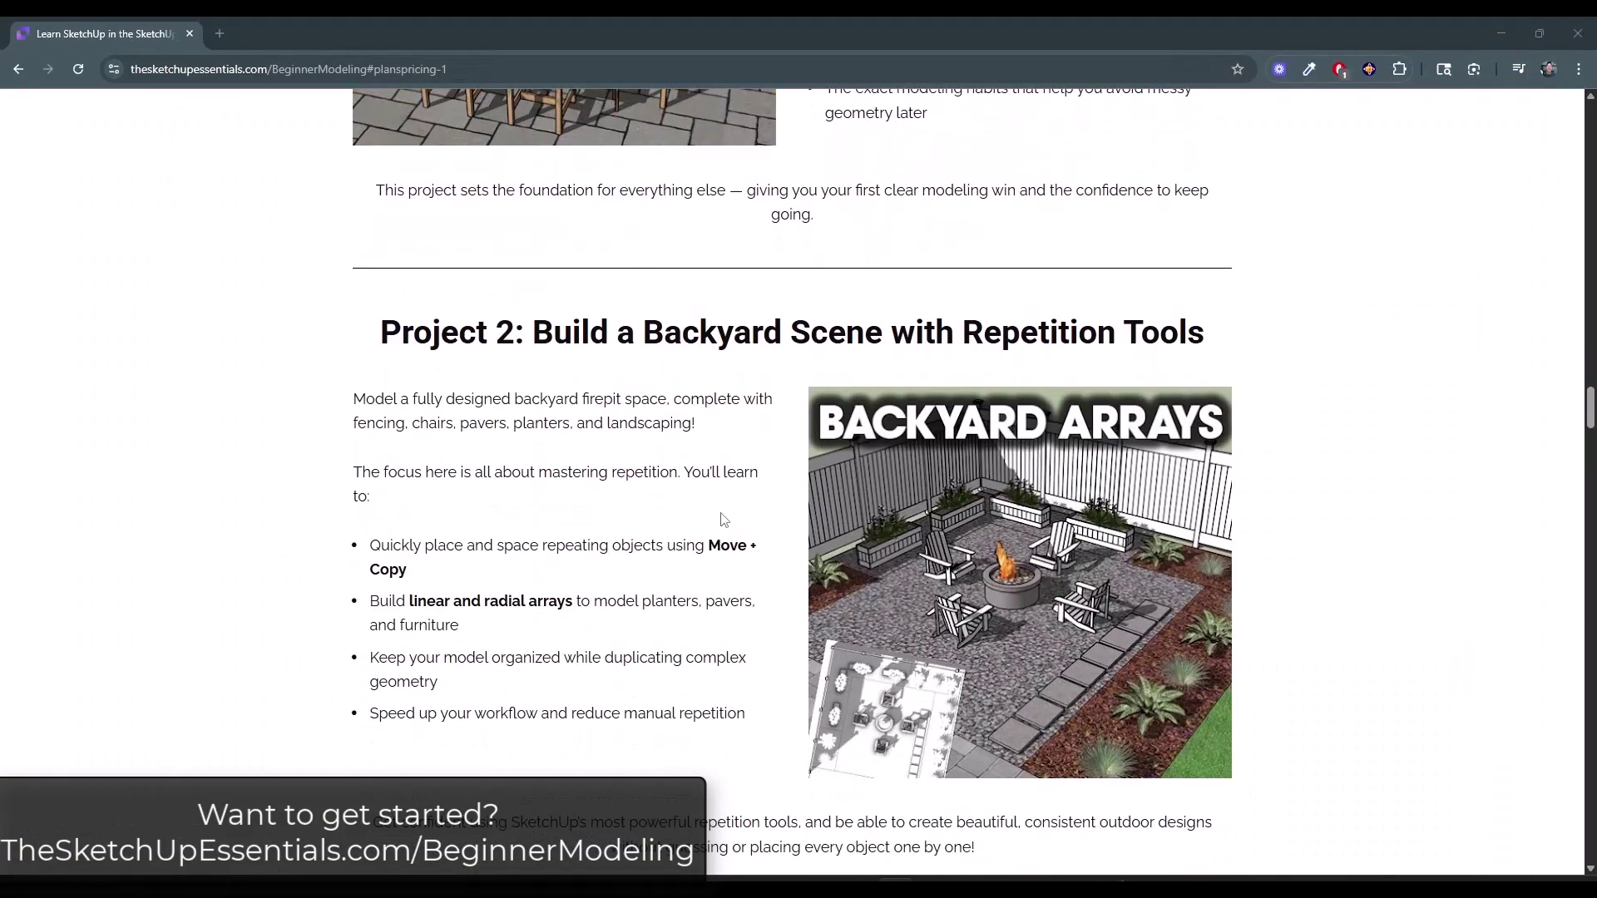
{"action": "scroll", "coordinate": [704, 514], "scroll_direction": "down", "scroll_amount": 8}
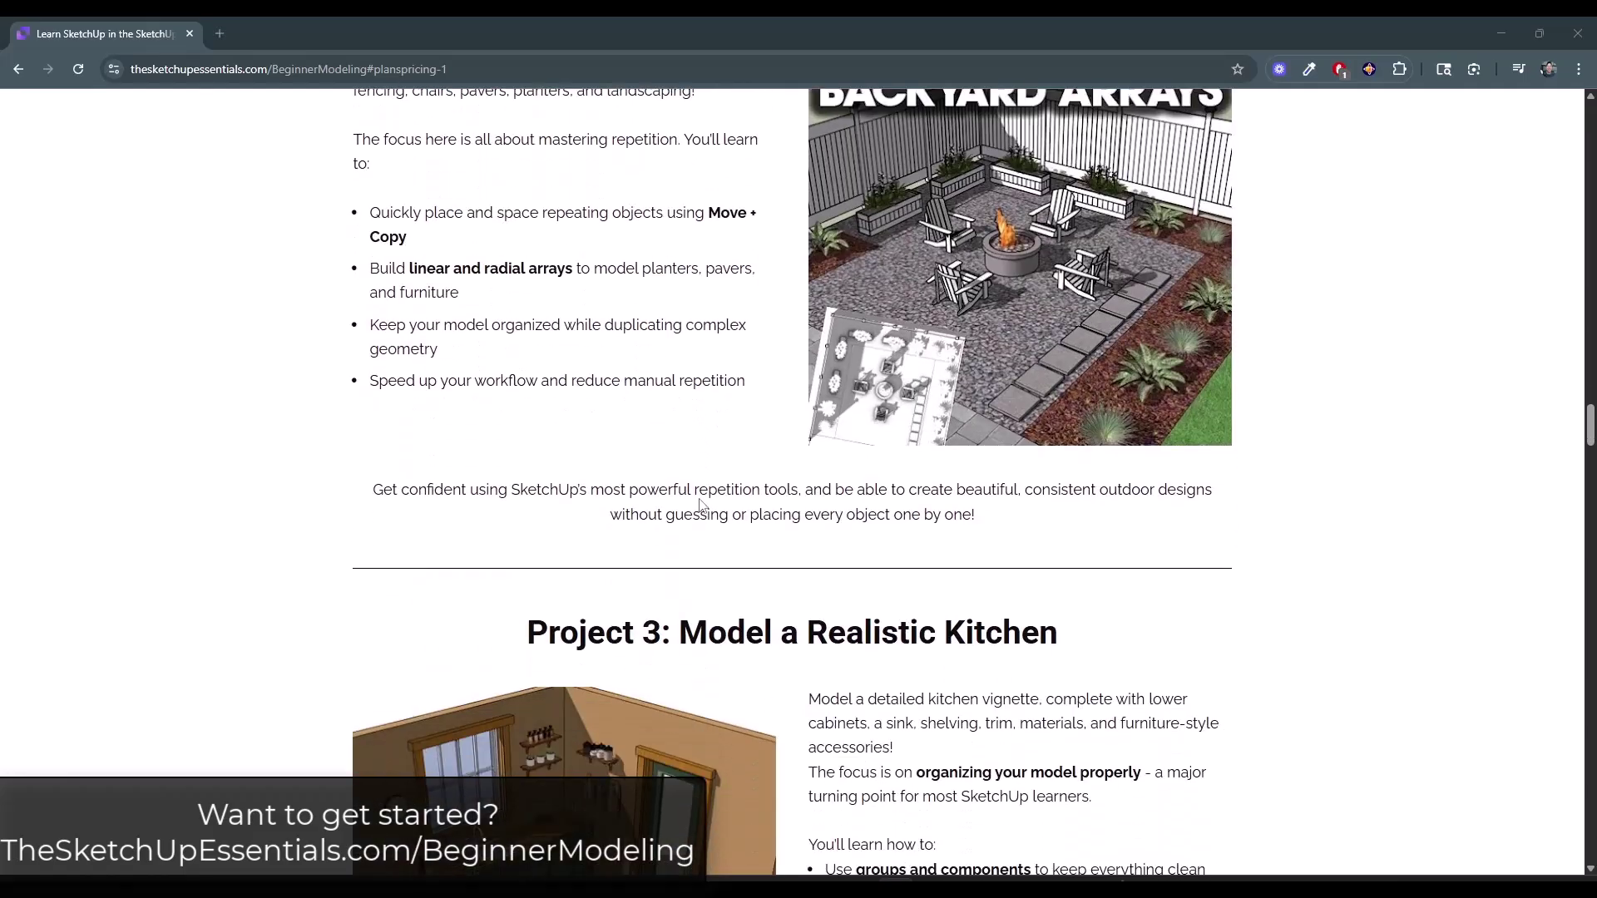
{"action": "scroll", "coordinate": [679, 510], "scroll_direction": "down", "scroll_amount": 8}
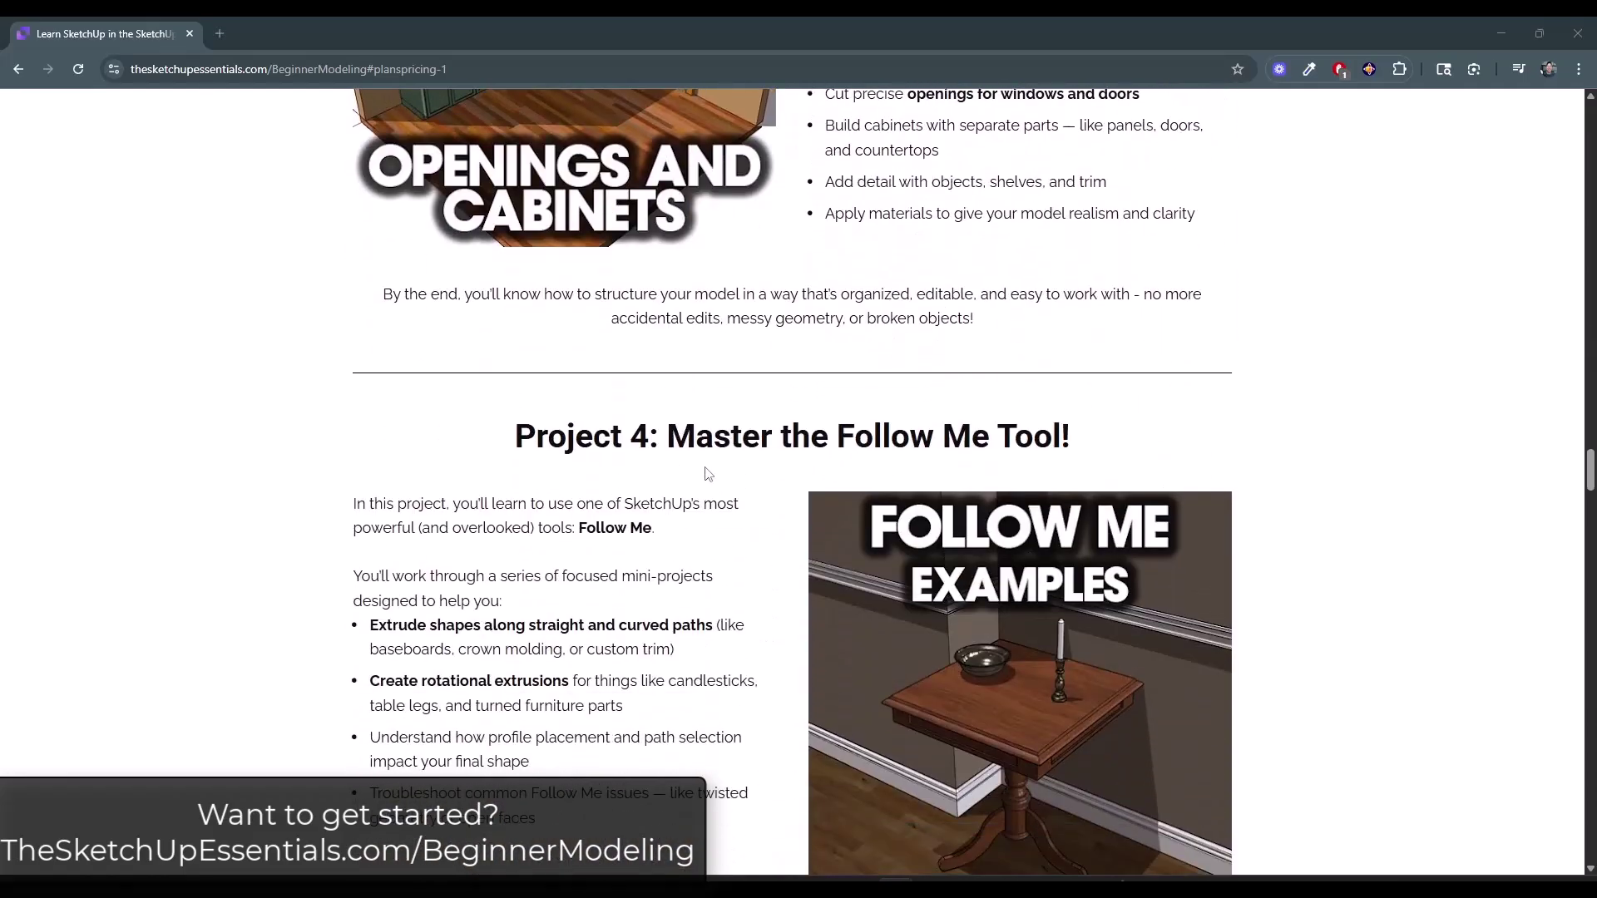
{"action": "scroll", "coordinate": [649, 539], "scroll_direction": "down", "scroll_amount": 7}
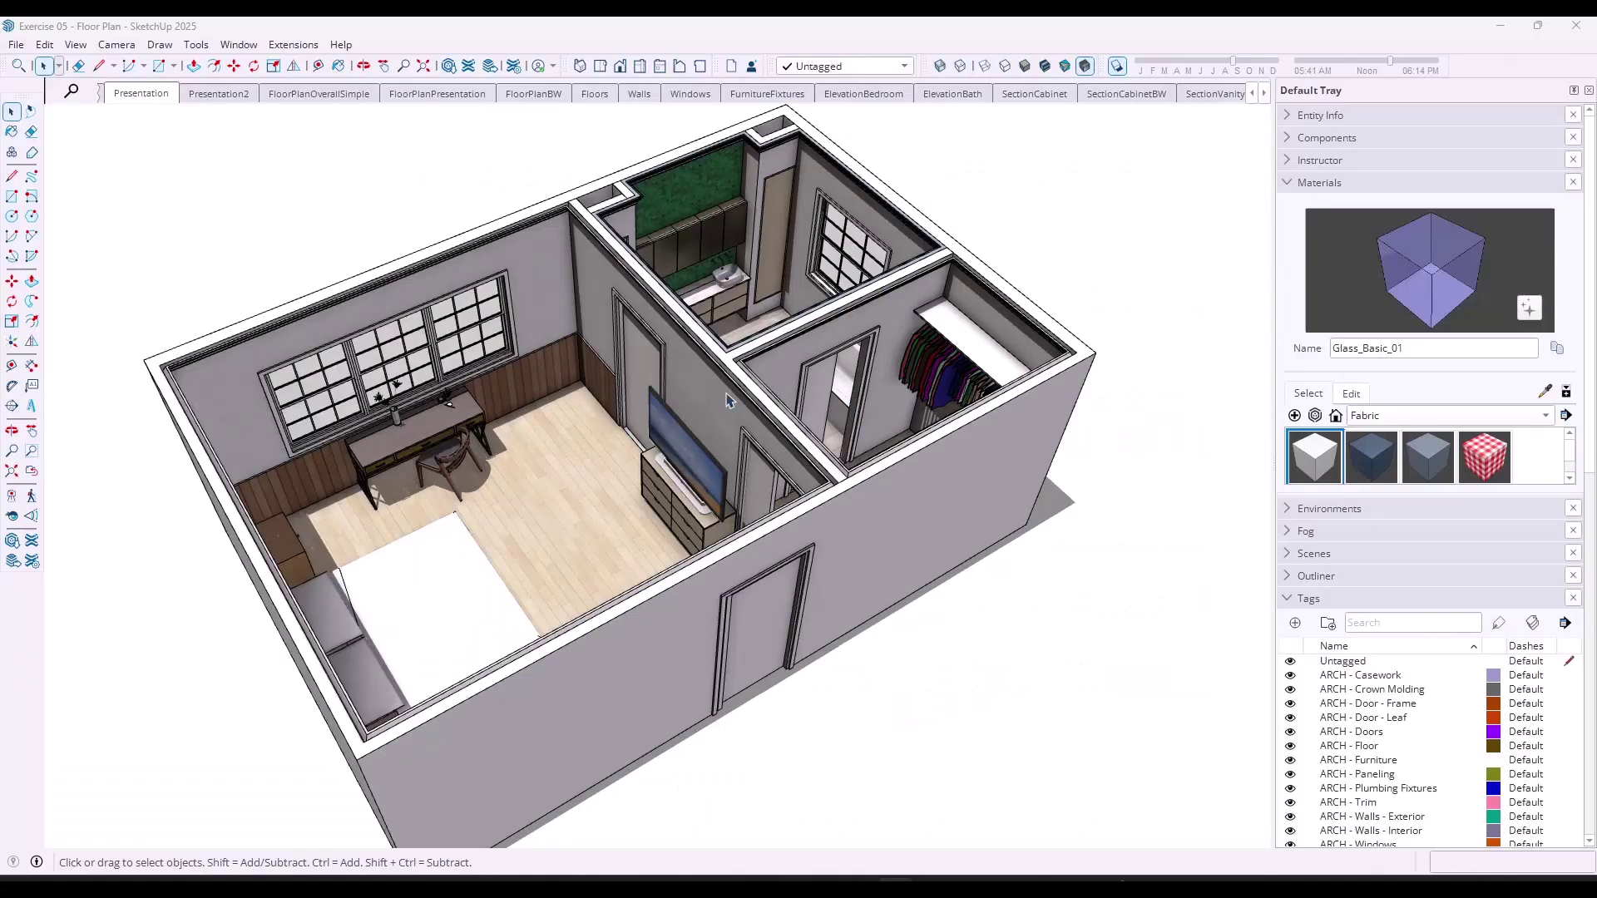
{"action": "middle_click_drag", "start_coordinate": [960, 383], "coordinate": [749, 441]}
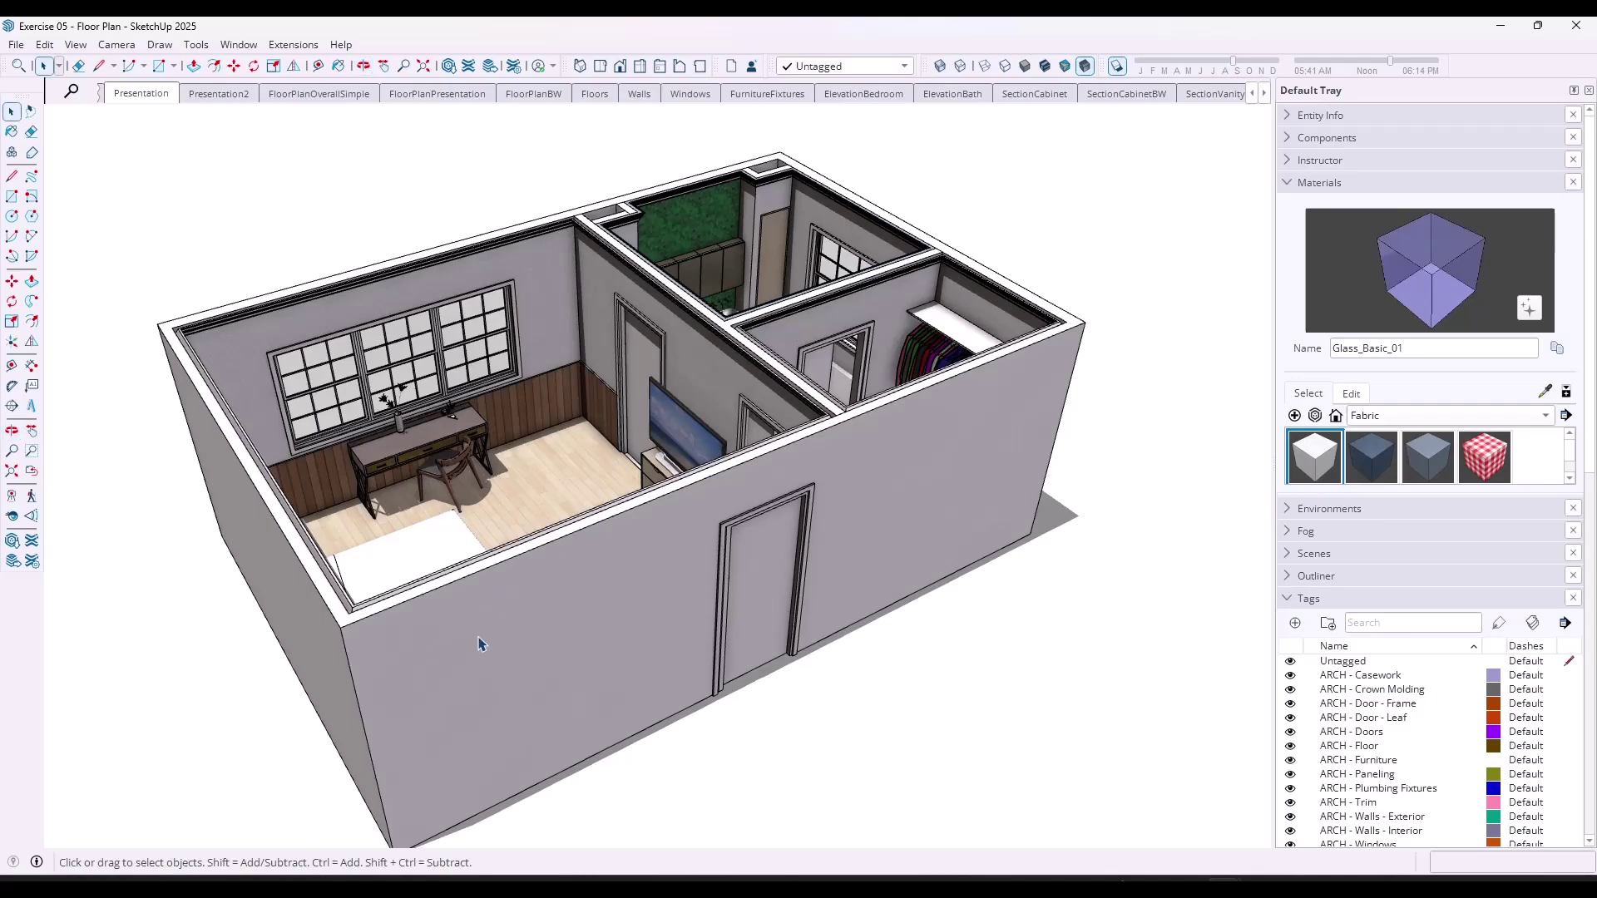
{"action": "middle_click_drag", "start_coordinate": [506, 648], "coordinate": [634, 576]}
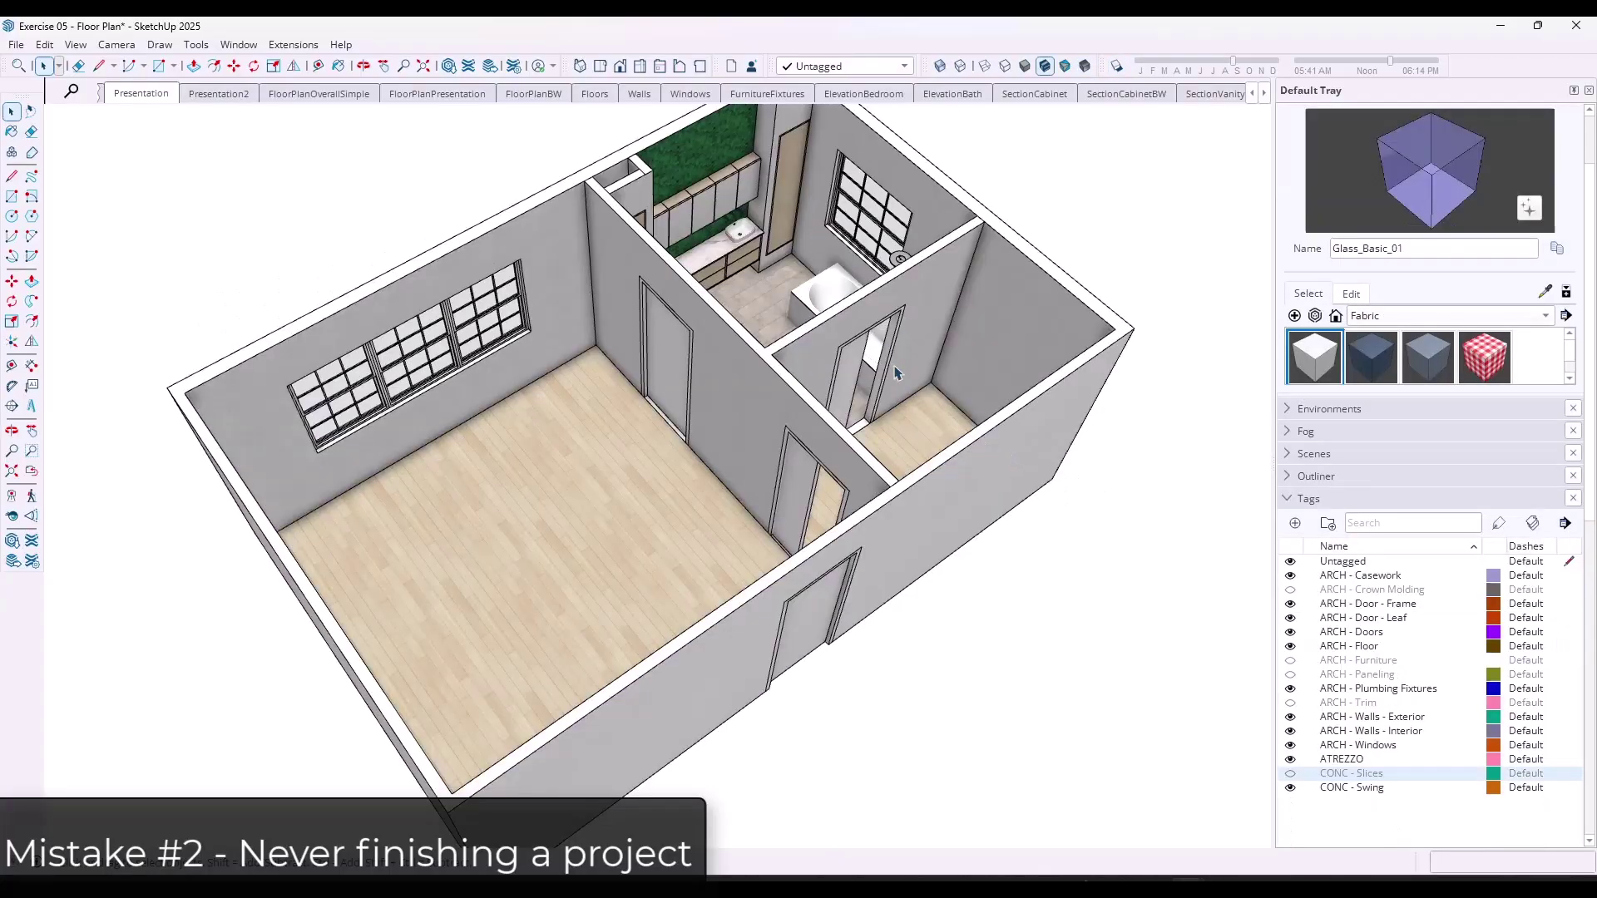
{"action": "mouse_move", "coordinate": [897, 373]}
{"action": "middle_mouse_down"}
{"action": "mouse_move", "coordinate": [766, 535]}
{"action": "mouse_move", "coordinate": [791, 457]}
{"action": "mouse_move", "coordinate": [923, 357]}
{"action": "middle_mouse_up"}
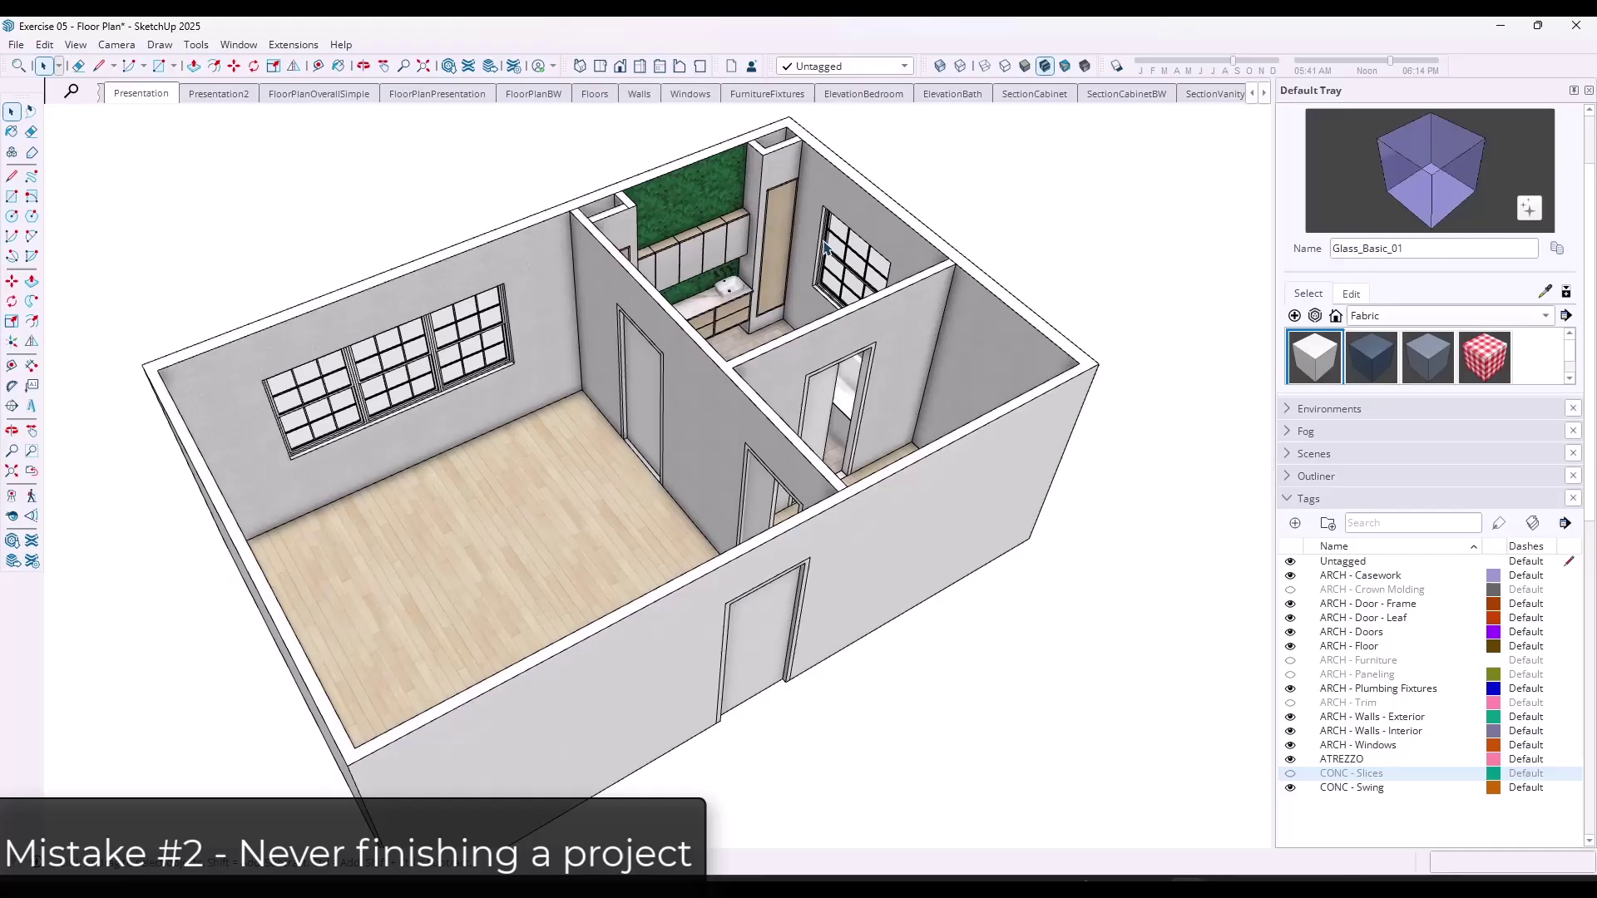
{"action": "mouse_move", "coordinate": [401, 499]}
{"action": "middle_mouse_down"}
{"action": "mouse_move", "coordinate": [841, 502]}
{"action": "mouse_move", "coordinate": [221, 491]}
{"action": "mouse_move", "coordinate": [200, 546]}
{"action": "mouse_move", "coordinate": [200, 530]}
{"action": "middle_mouse_up"}
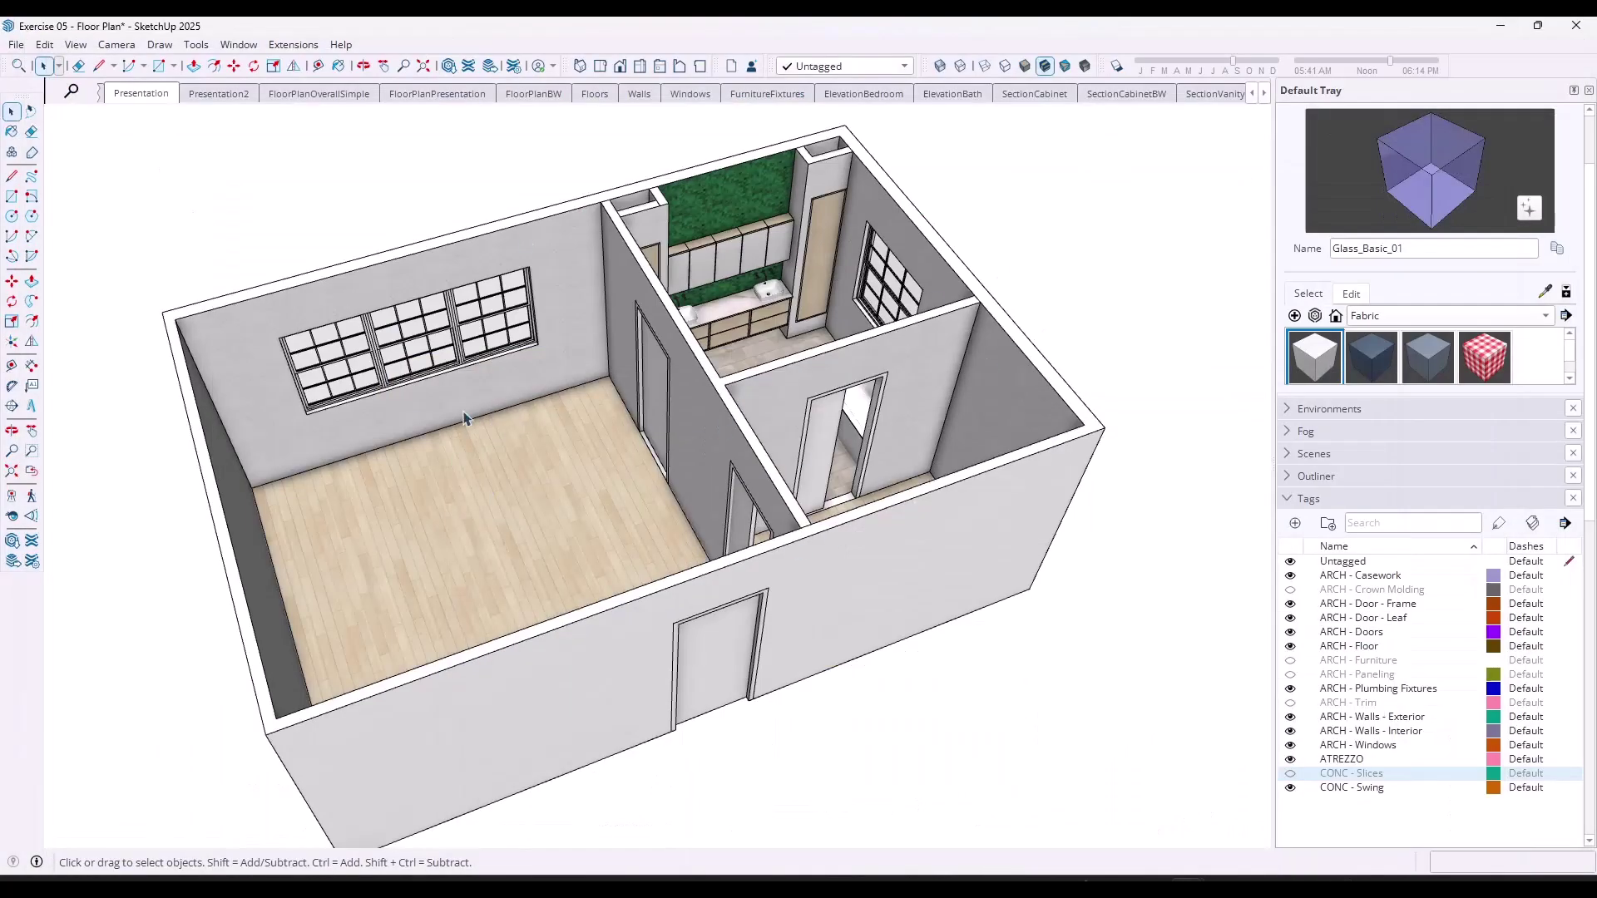
Return the floor plan model in SketchUp to its saved Presentation scene
{"action": "middle_click_drag", "start_coordinate": [463, 418], "coordinate": [410, 403]}
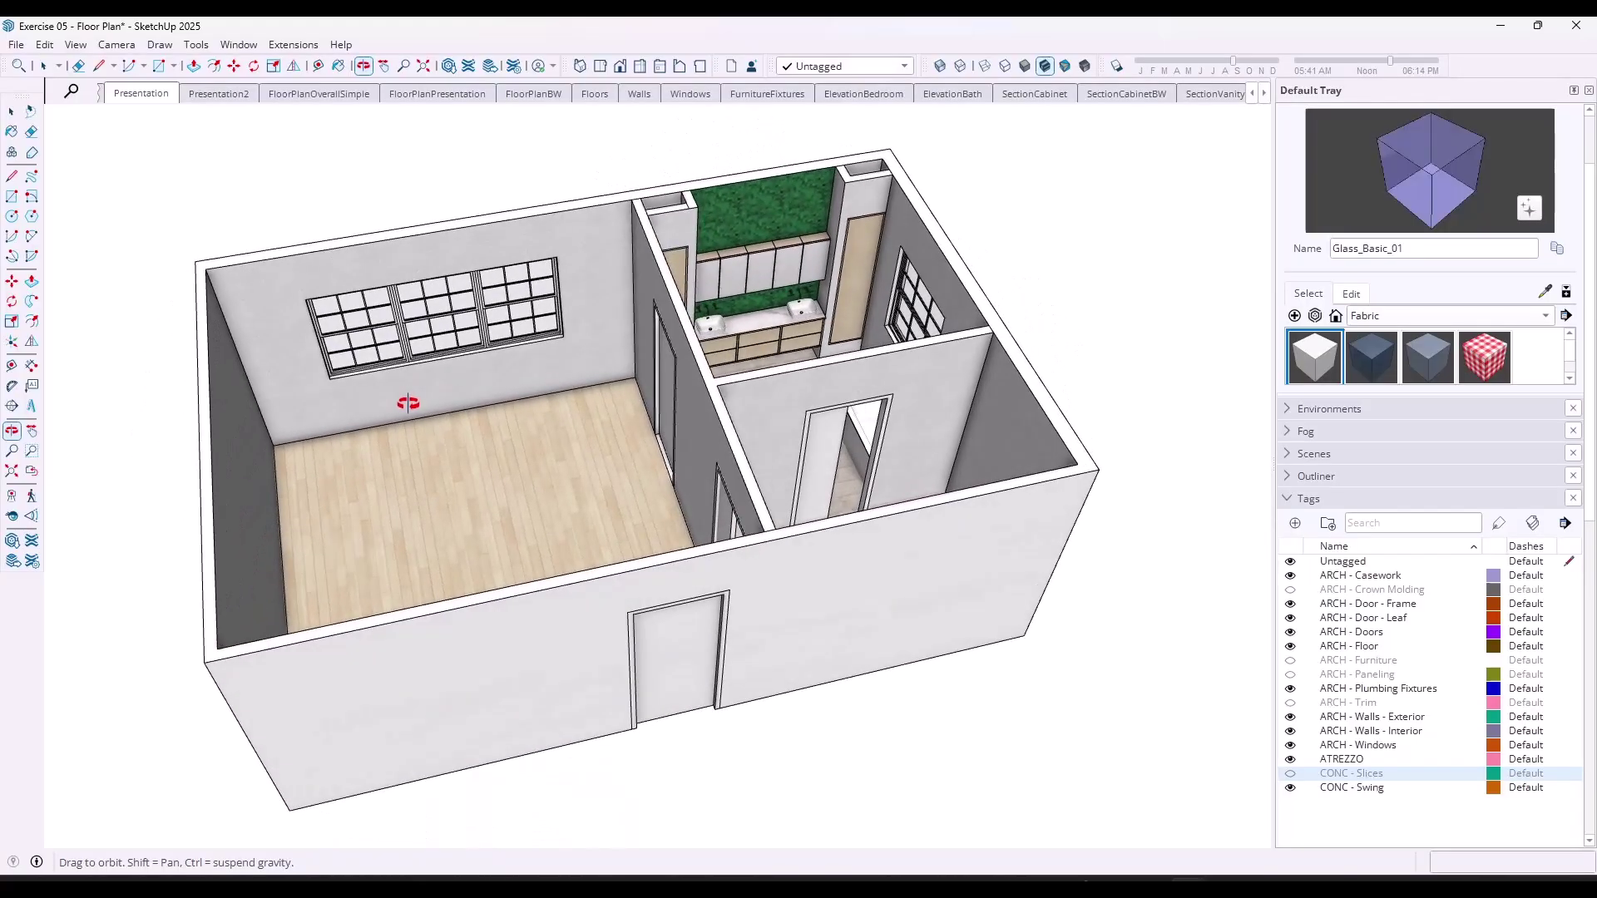
{"action": "key", "text": "space"}
{"action": "scroll", "coordinate": [645, 427], "scroll_direction": "up", "scroll_amount": 2}
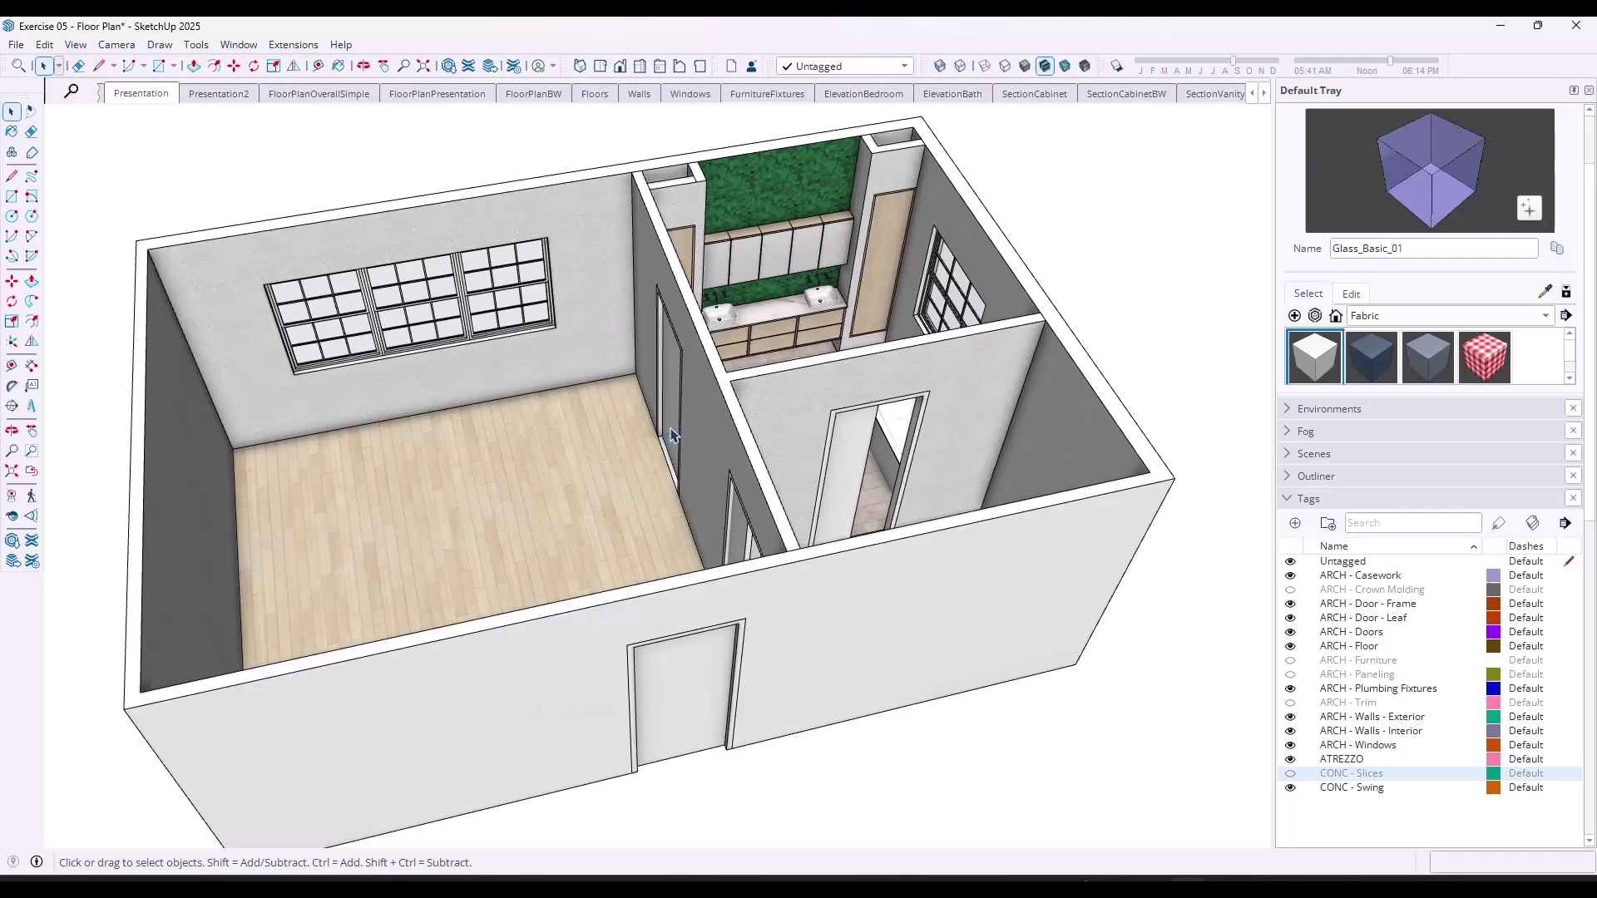
{"action": "middle_click_drag", "start_coordinate": [561, 449], "coordinate": [682, 441]}
{"action": "left_click", "coordinate": [150, 96]}
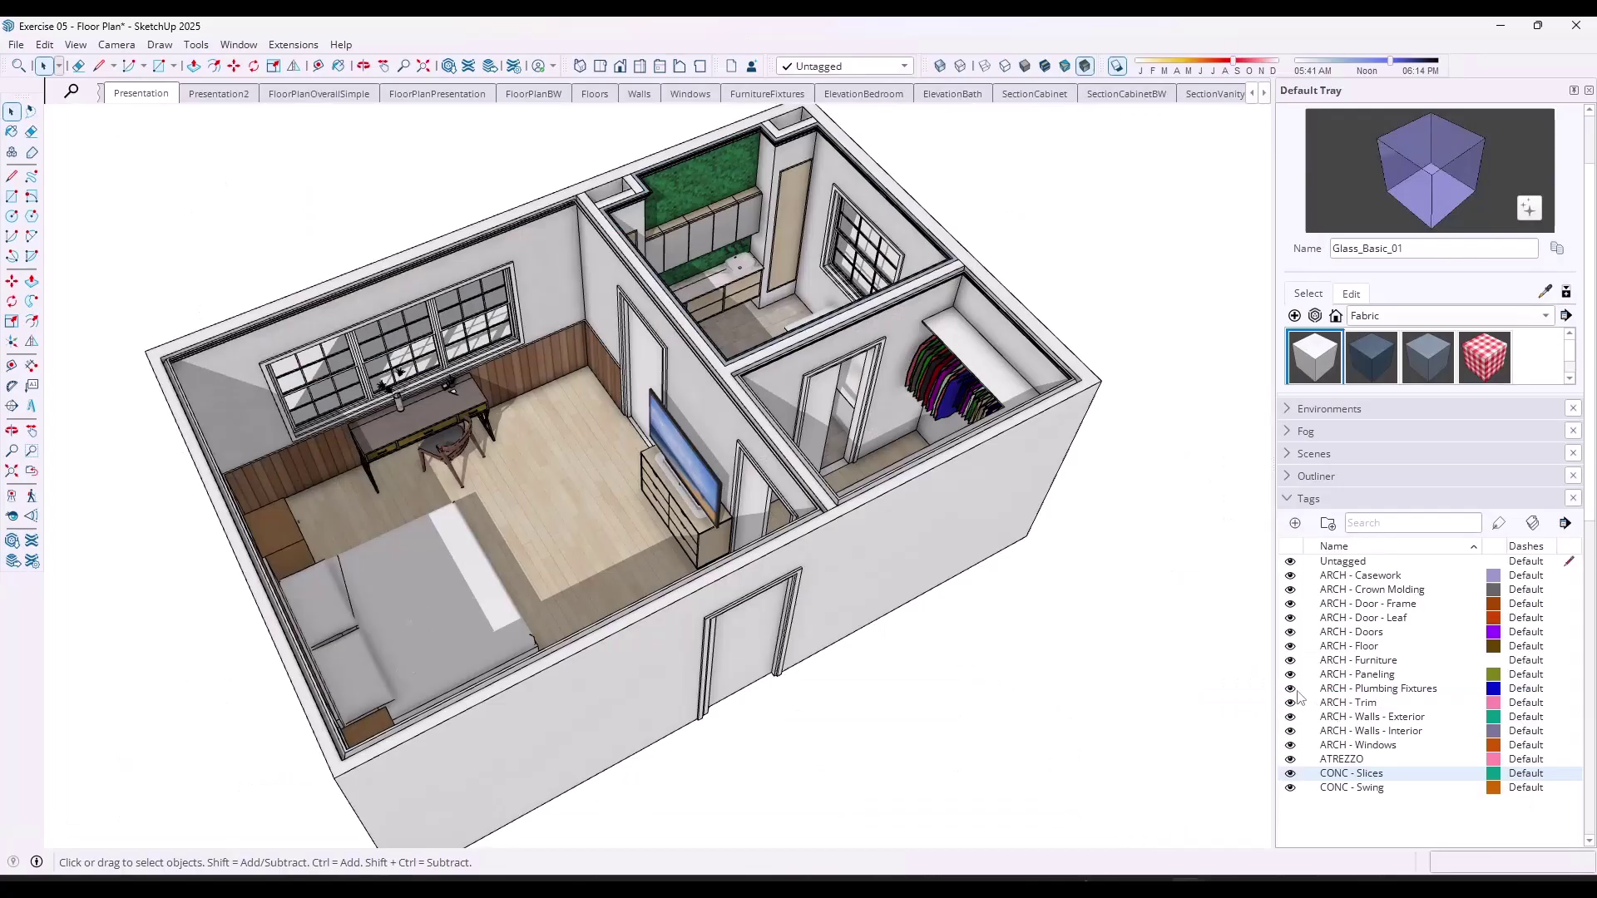
Hide the ARCH - Plumbing Fixtures tag in the floor plan model and show it again
{"action": "left_click", "coordinate": [1291, 691]}
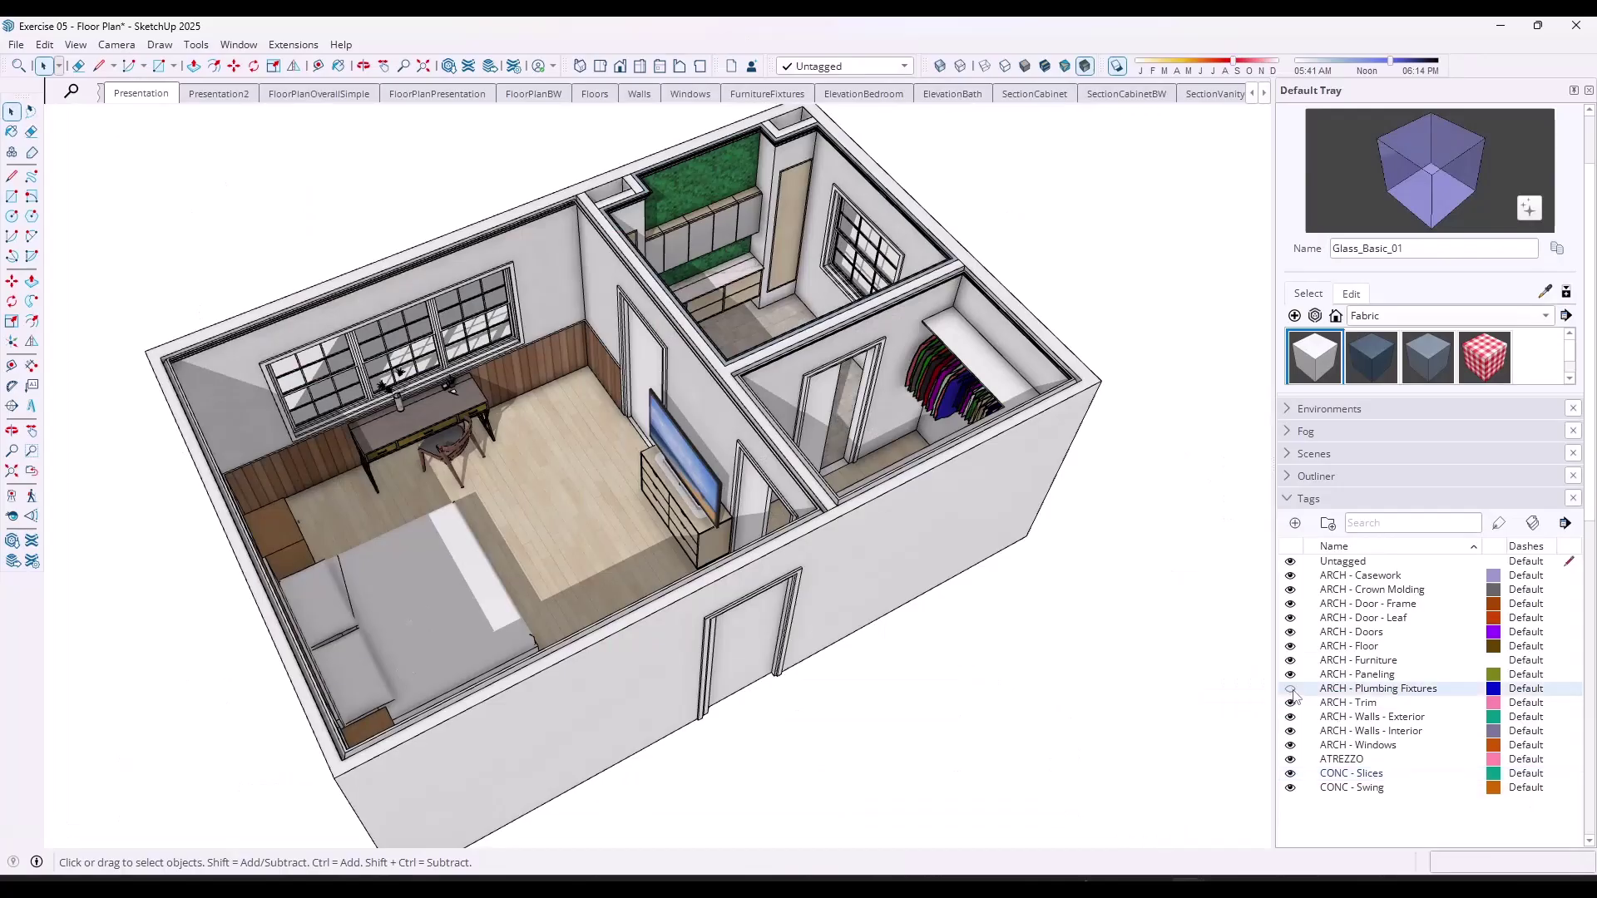
{"action": "left_click", "coordinate": [1291, 689]}
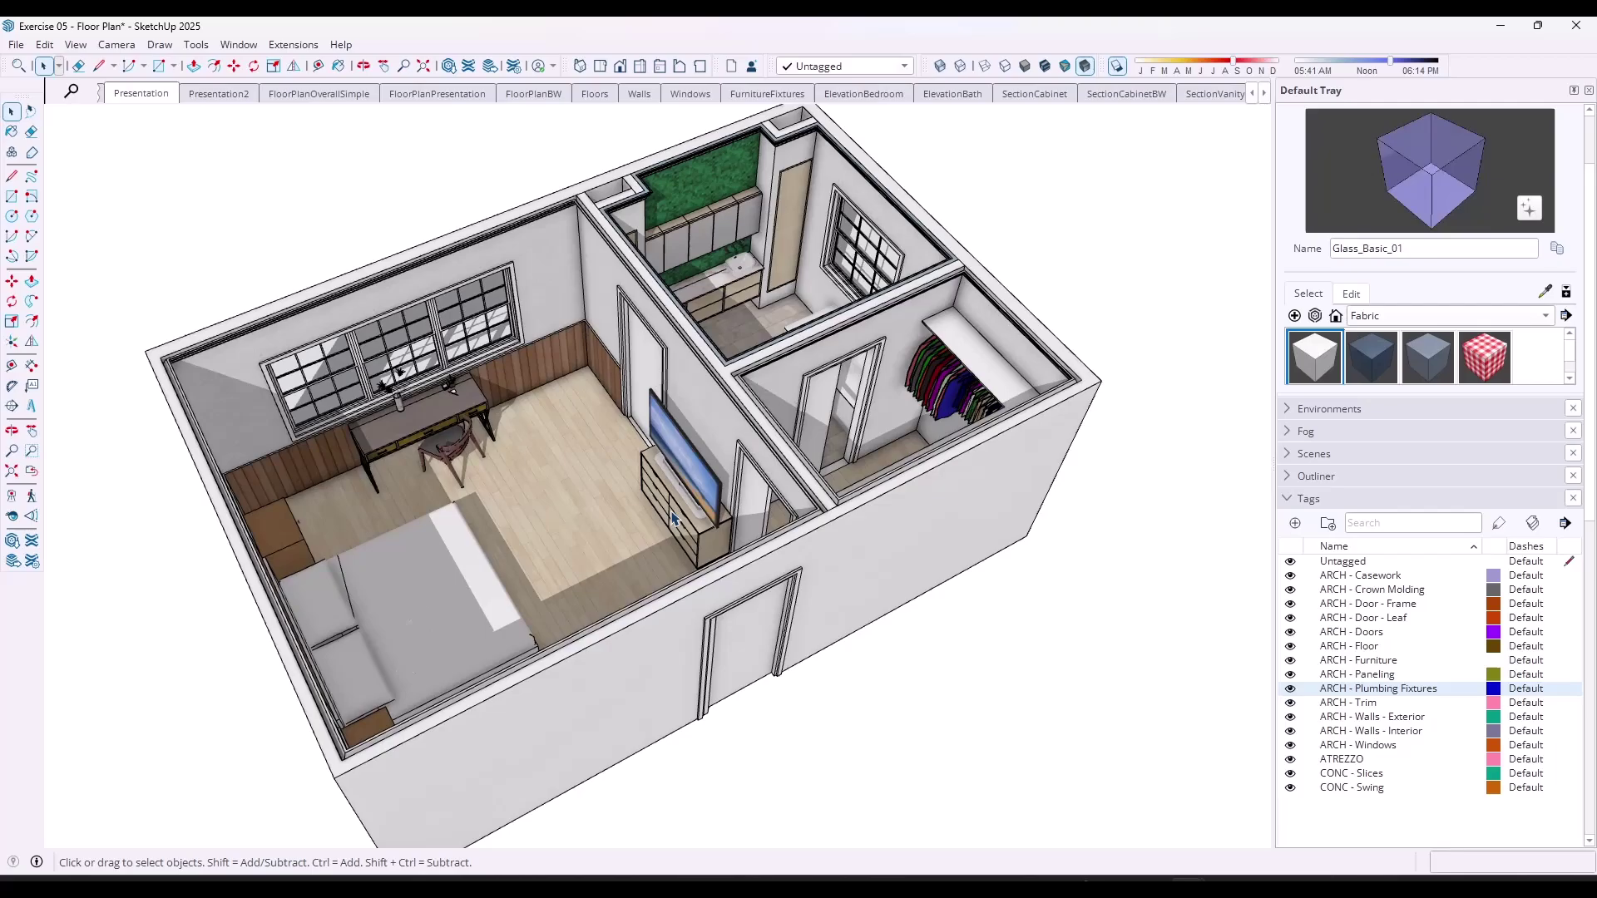
{"action": "mouse_move", "coordinate": [497, 488]}
{"action": "middle_mouse_down"}
{"action": "mouse_move", "coordinate": [1028, 502]}
{"action": "mouse_move", "coordinate": [495, 492]}
{"action": "middle_mouse_up"}
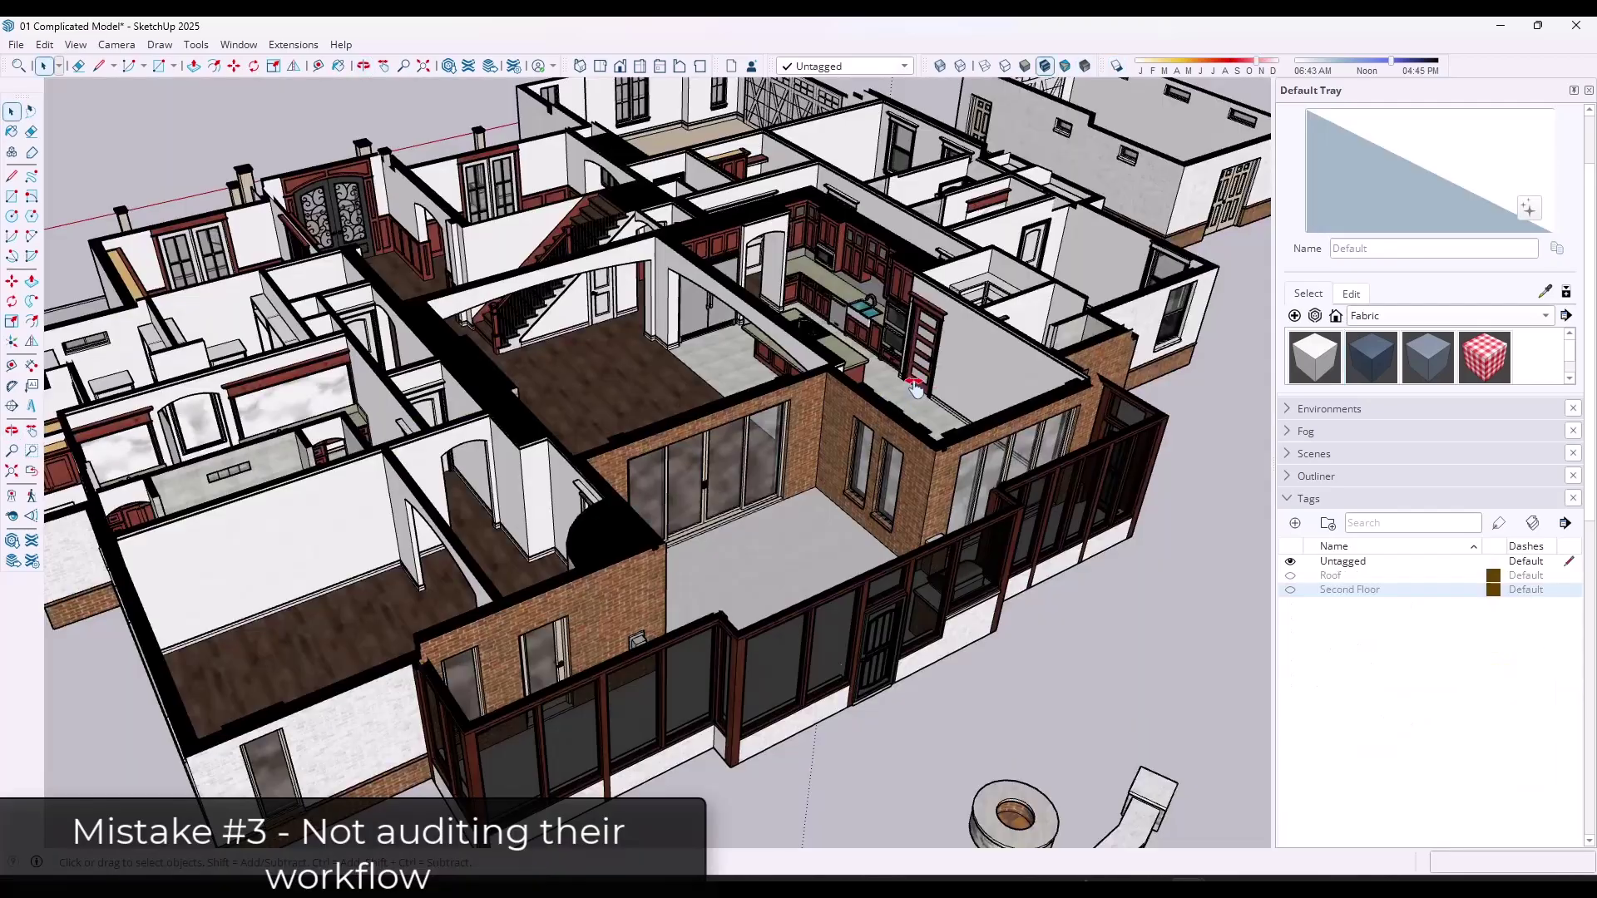
Examine the kitchen cabinets, island, sink and appliances in the 01 Complicated Model file
{"action": "middle_click_drag", "start_coordinate": [915, 391], "coordinate": [884, 426]}
{"action": "scroll", "coordinate": [905, 352], "scroll_direction": "up", "scroll_amount": 3}
{"action": "scroll", "coordinate": [905, 352], "scroll_direction": "up", "scroll_amount": 3}
{"action": "scroll", "coordinate": [732, 396], "scroll_direction": "up", "scroll_amount": 2}
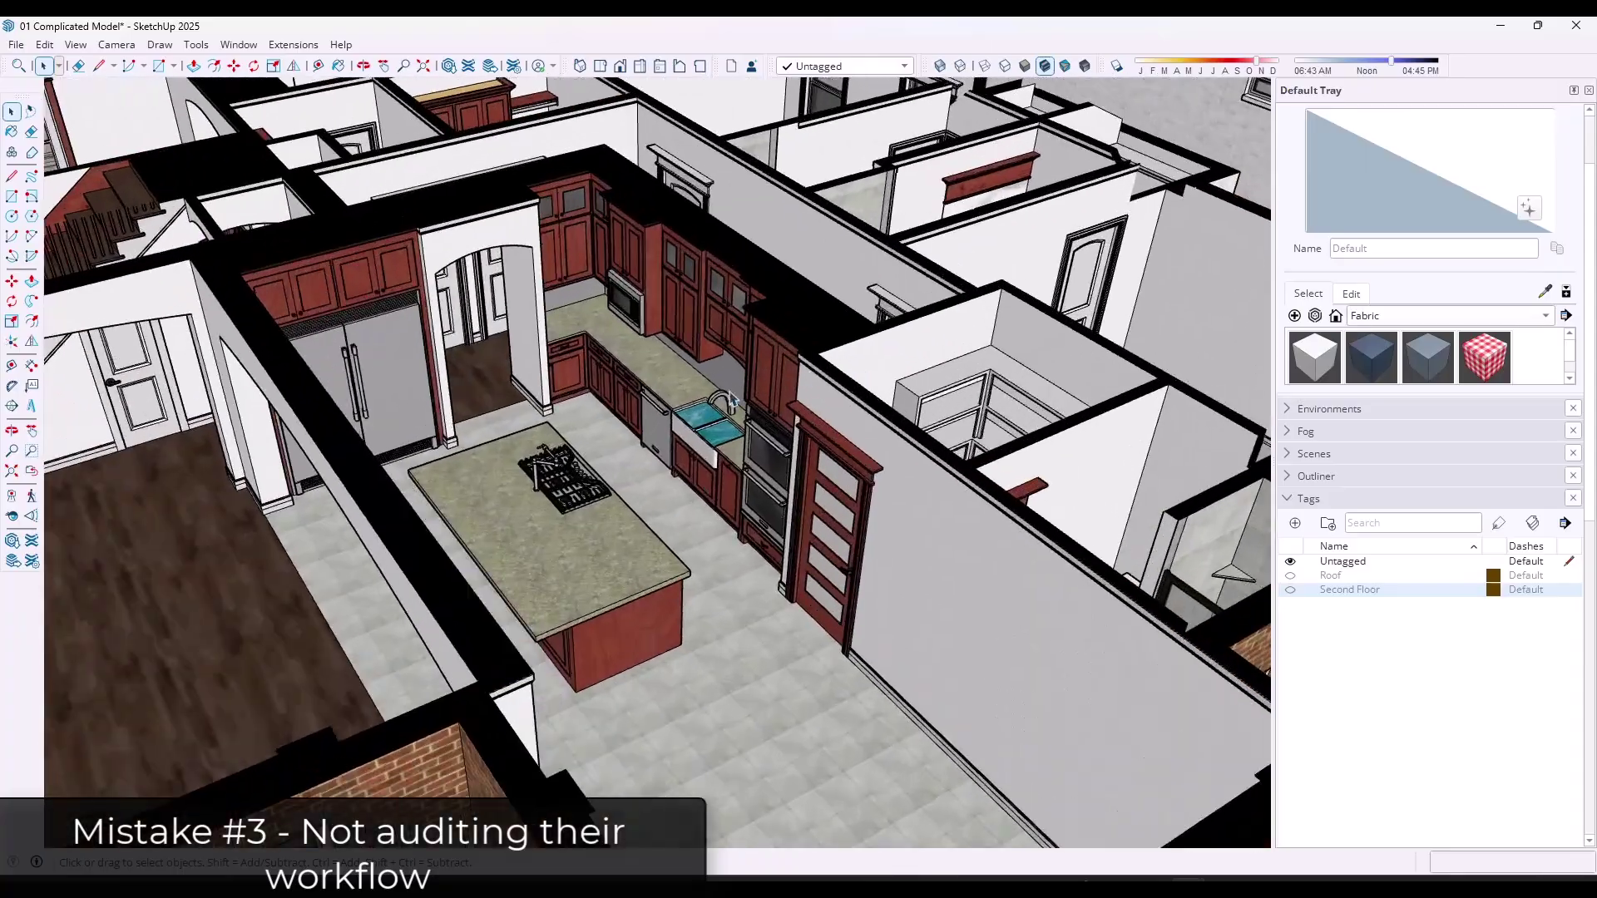
{"action": "middle_click_drag", "start_coordinate": [726, 398], "coordinate": [685, 406]}
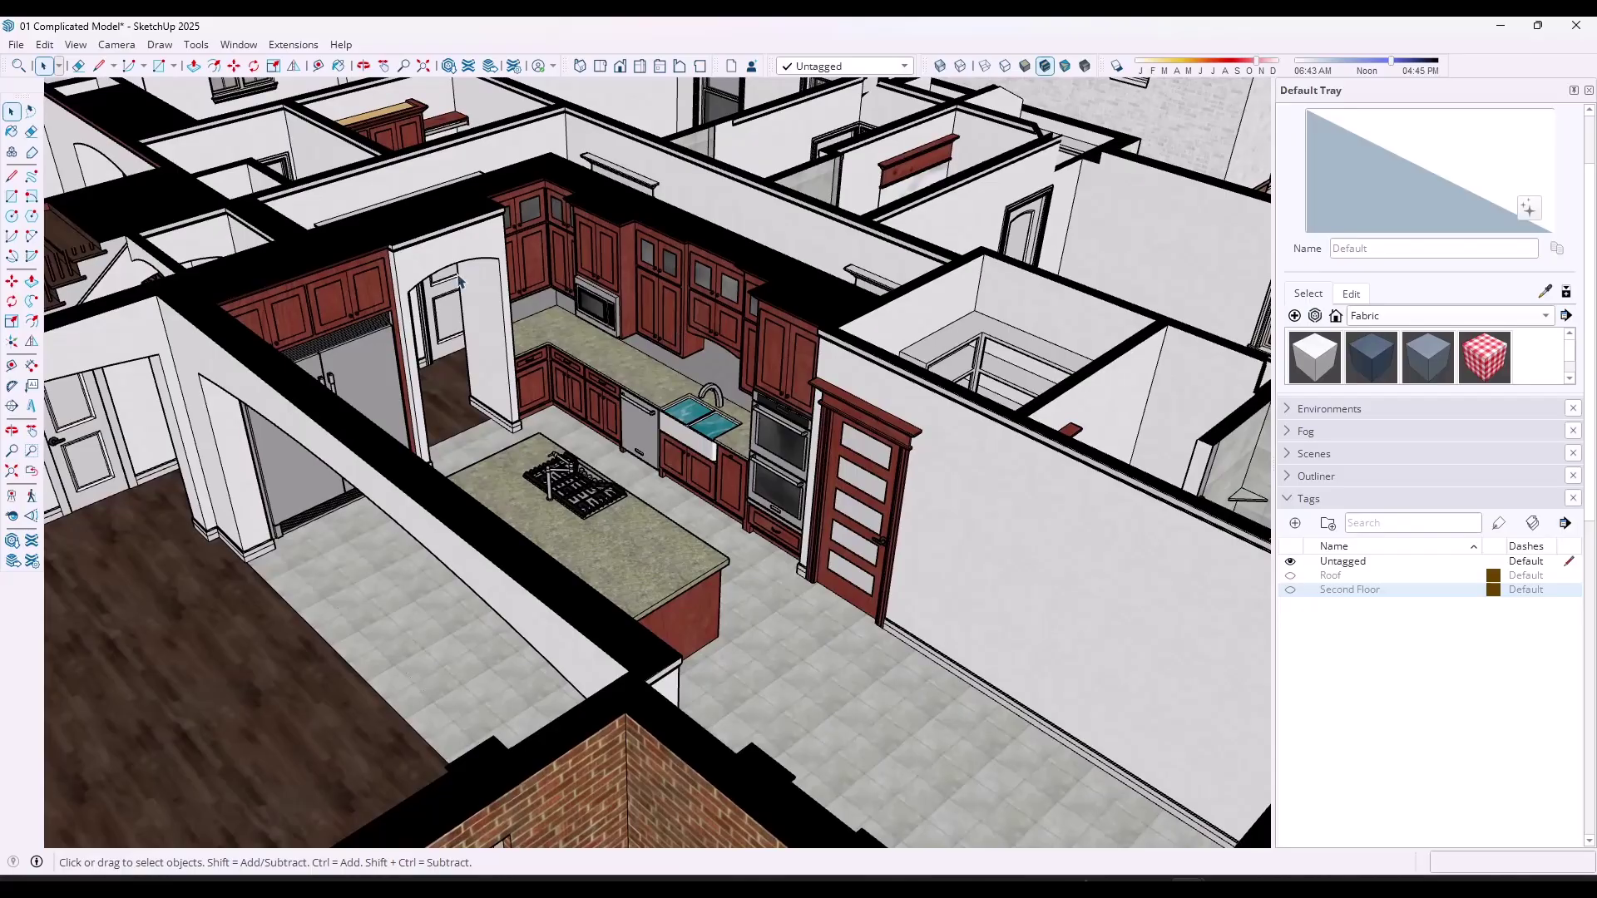
{"action": "scroll", "coordinate": [674, 333], "scroll_direction": "up", "scroll_amount": 4}
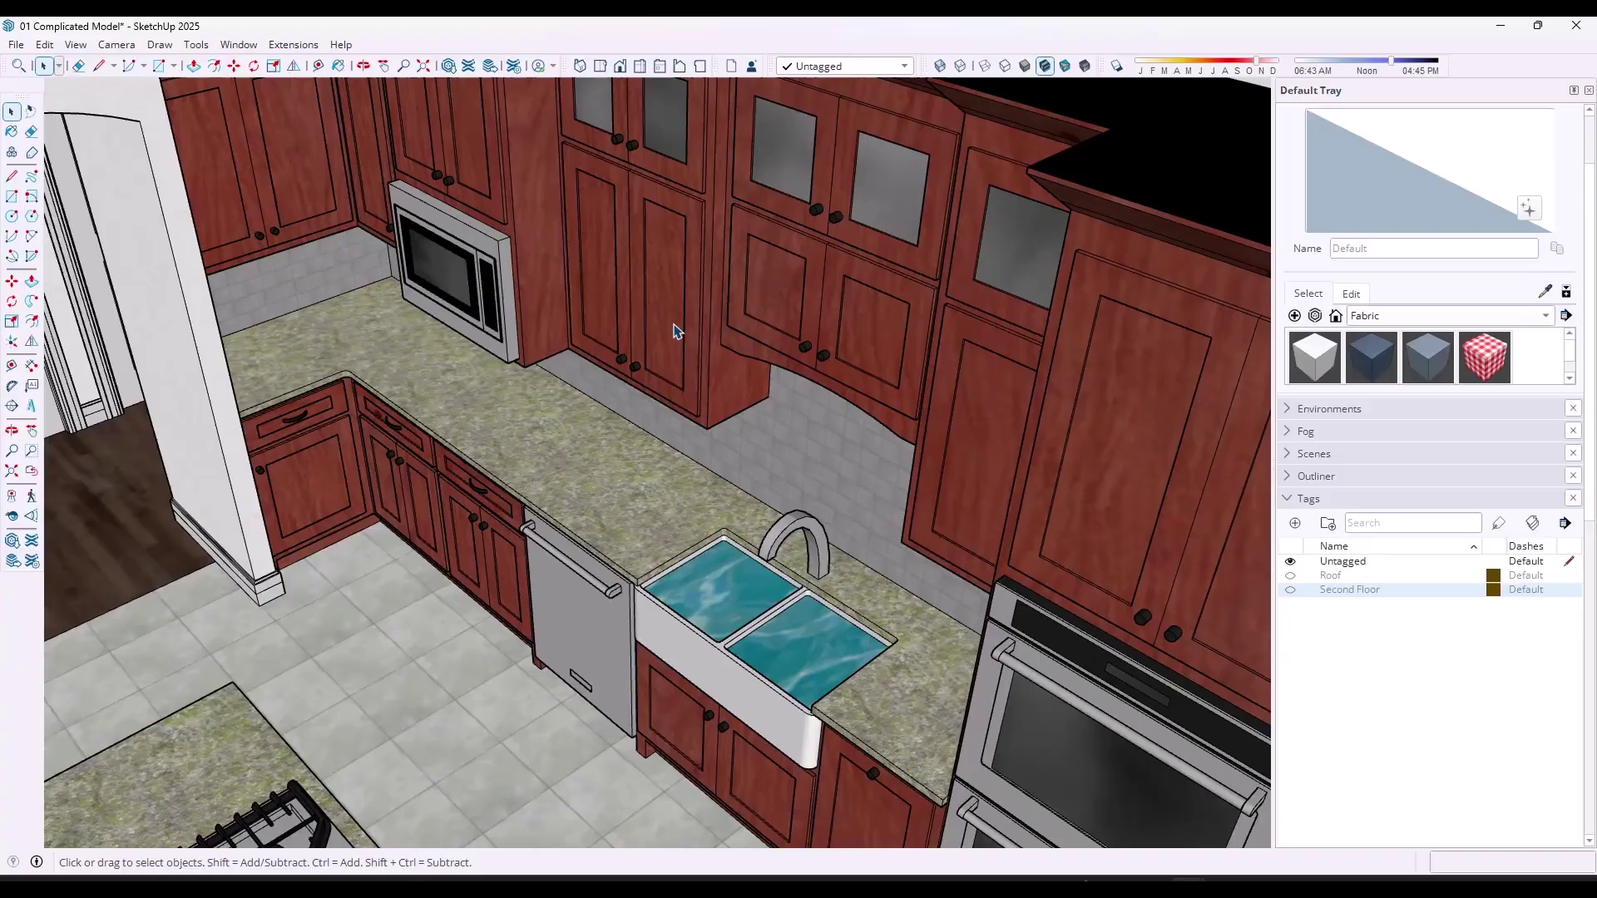
{"action": "scroll", "coordinate": [676, 331], "scroll_direction": "down", "scroll_amount": 2}
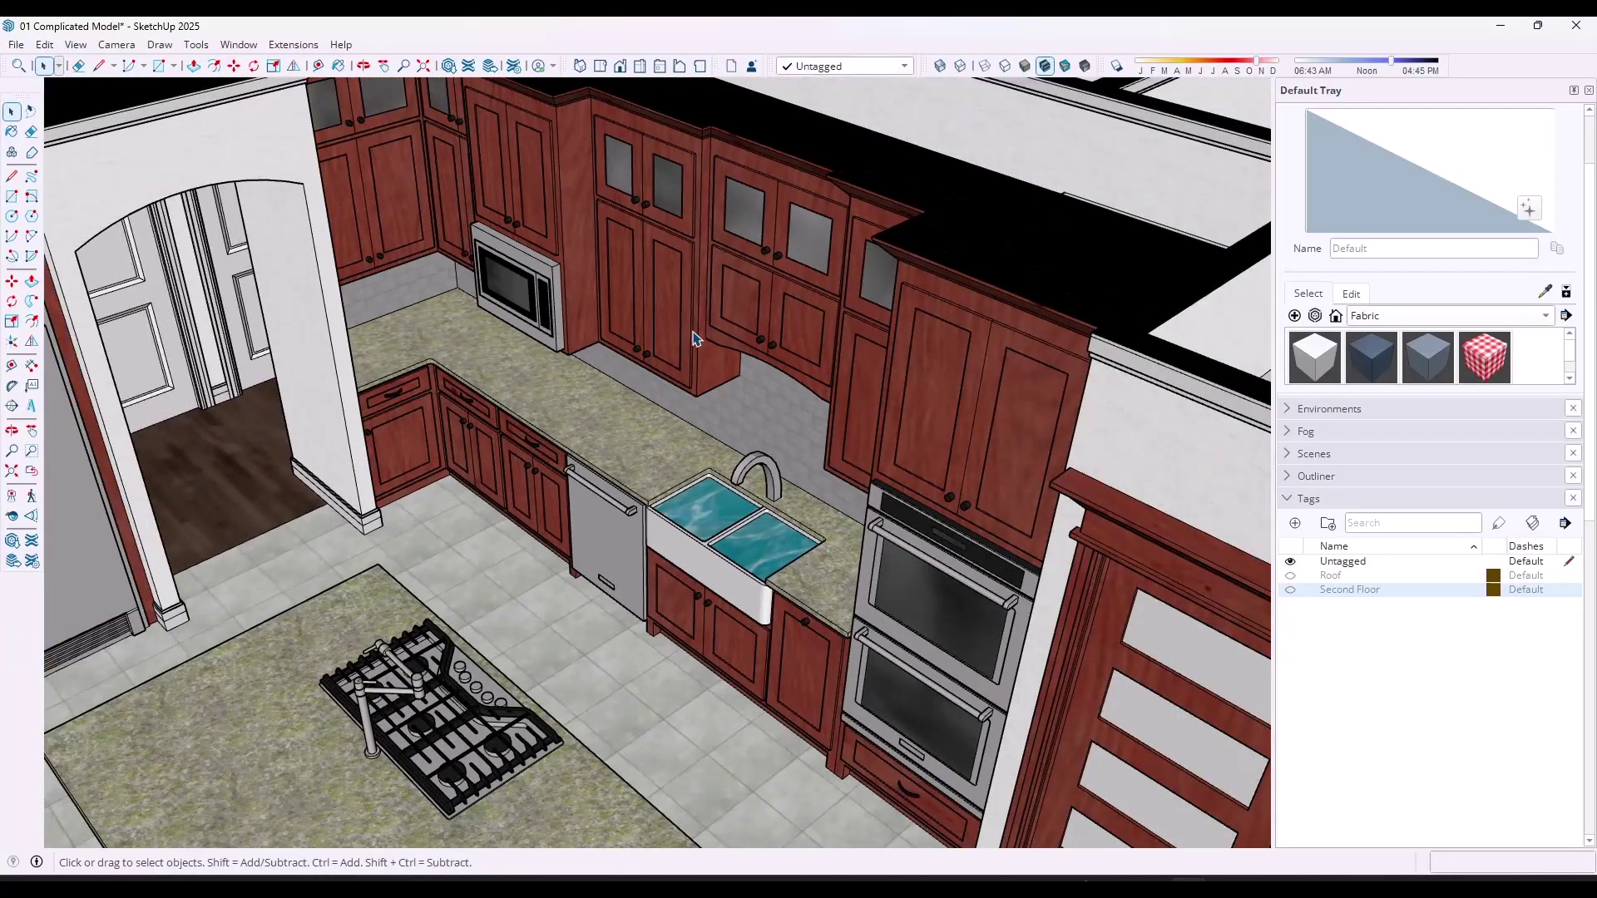
Try to move the ungrouped upper cabinet doors, faucet and sink geometry away from the kitchen wall
{"action": "key", "text": "ctrl+a"}
{"action": "key", "text": "ctrl+t"}
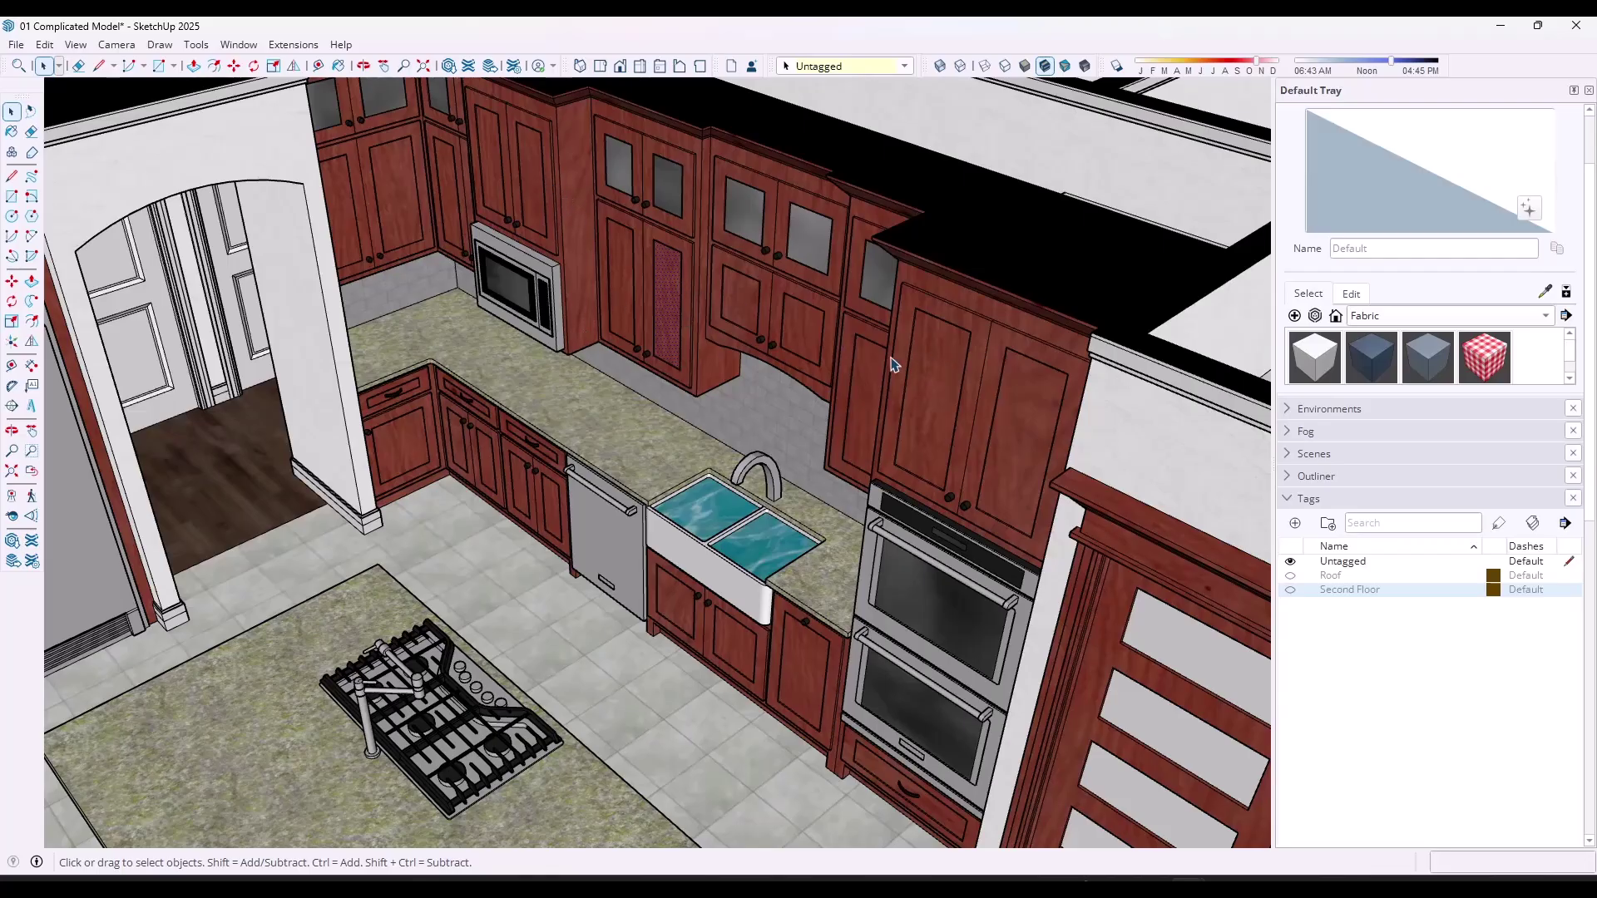
{"action": "left_click_drag", "start_coordinate": [576, 184], "coordinate": [901, 501]}
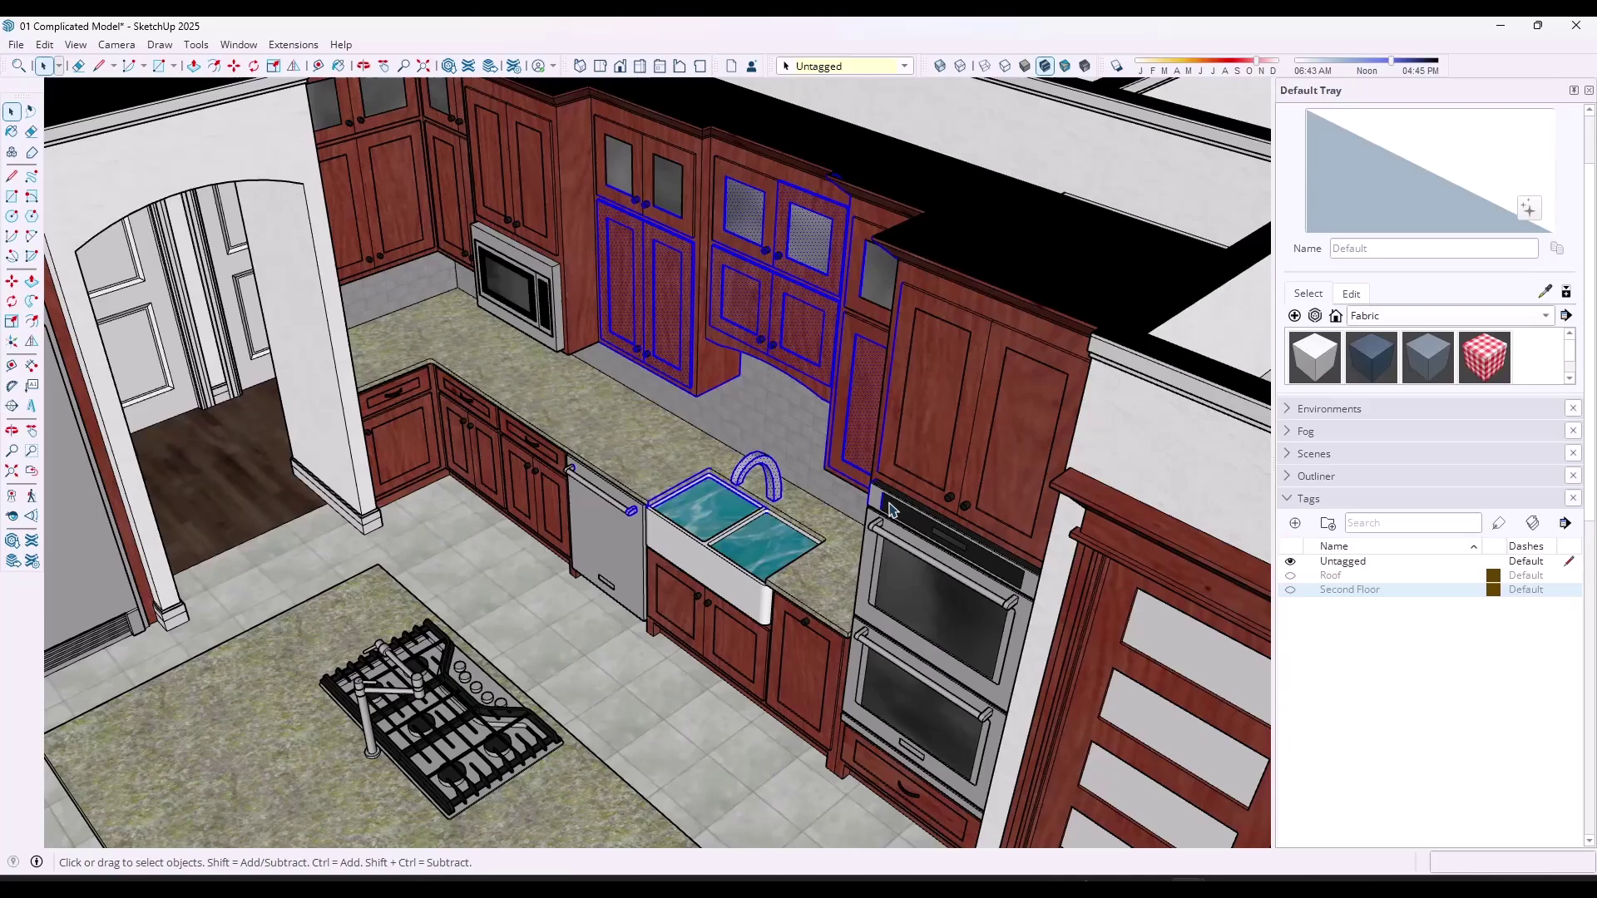
{"action": "key", "text": "m"}
{"action": "left_click", "coordinate": [704, 318]}
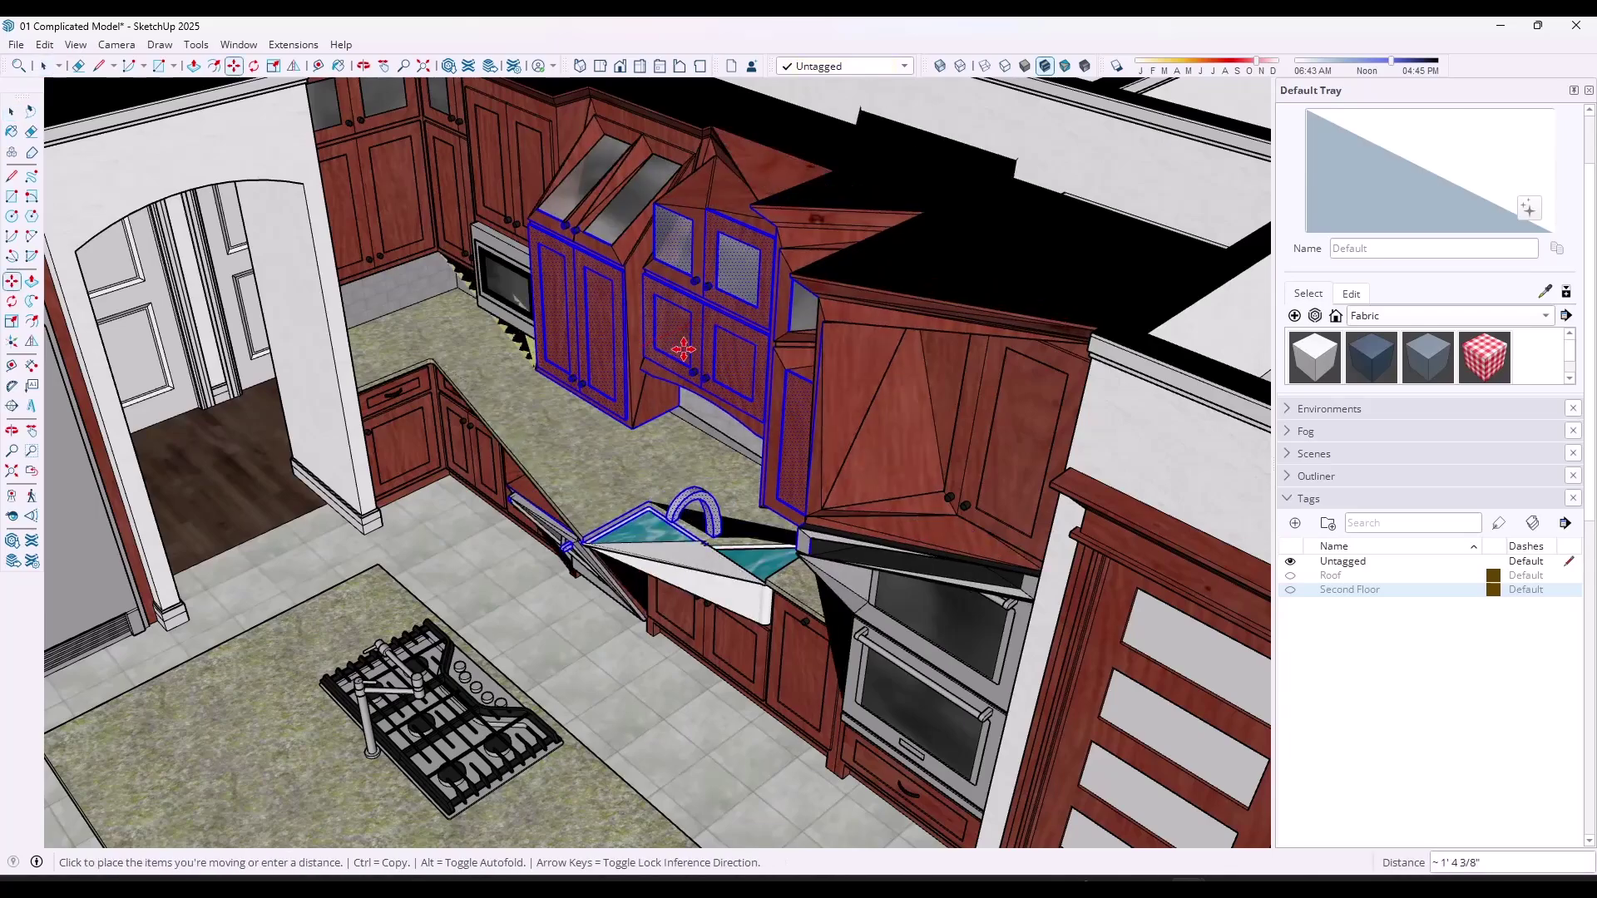
{"action": "left_click", "coordinate": [701, 323]}
{"action": "key", "text": "space"}
{"action": "key", "text": "ctrl+z"}
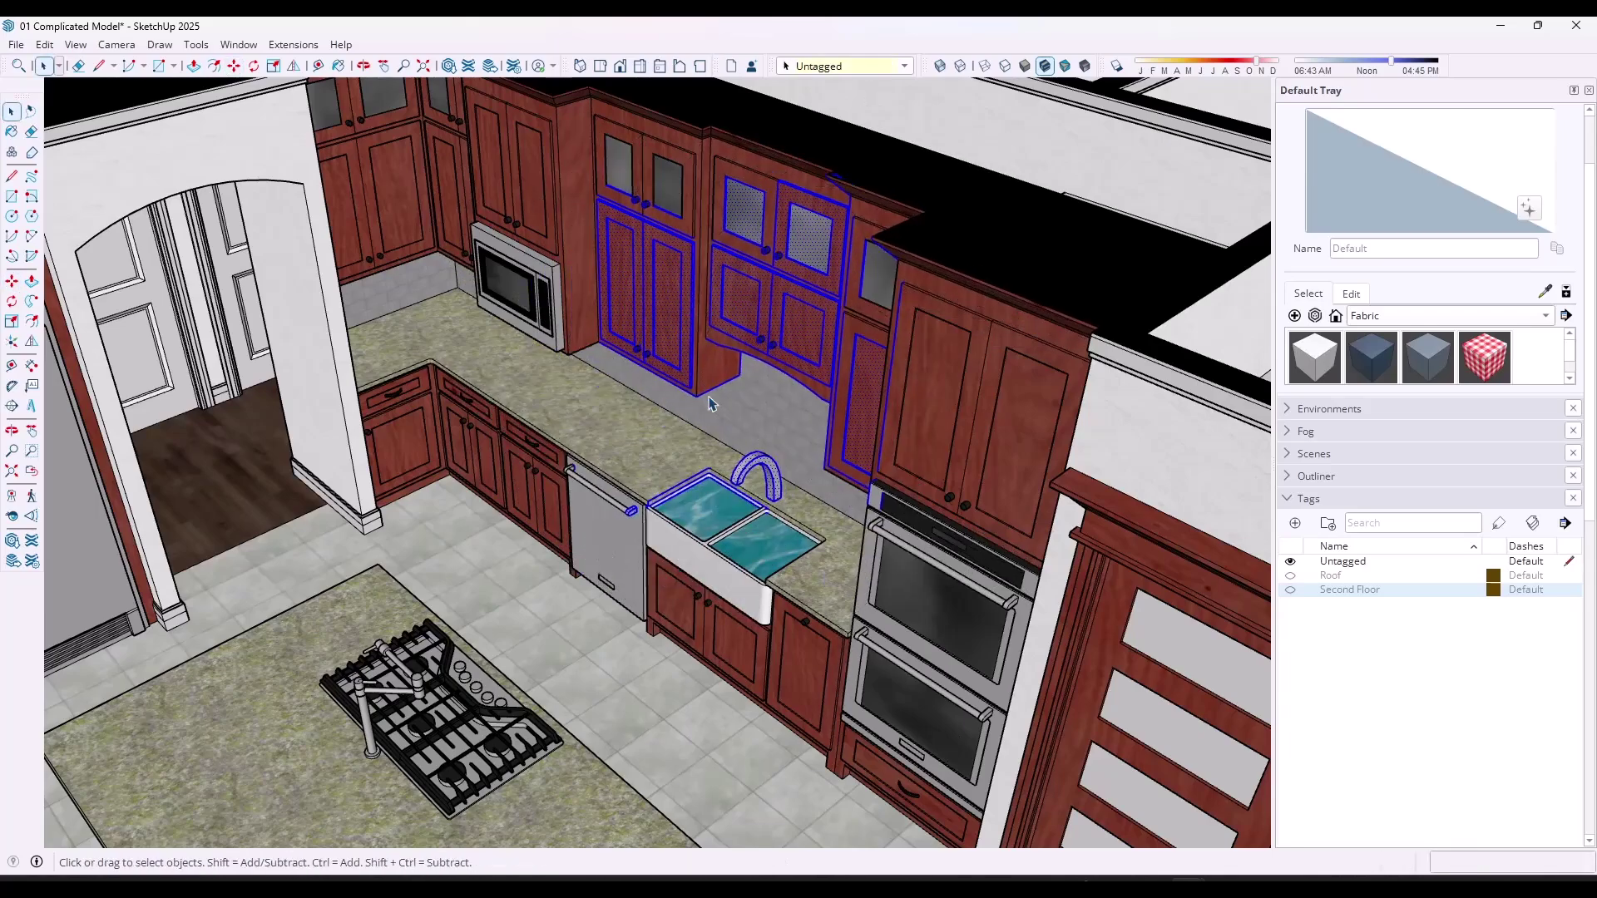
{"action": "scroll", "coordinate": [705, 405], "scroll_direction": "down", "scroll_amount": 5}
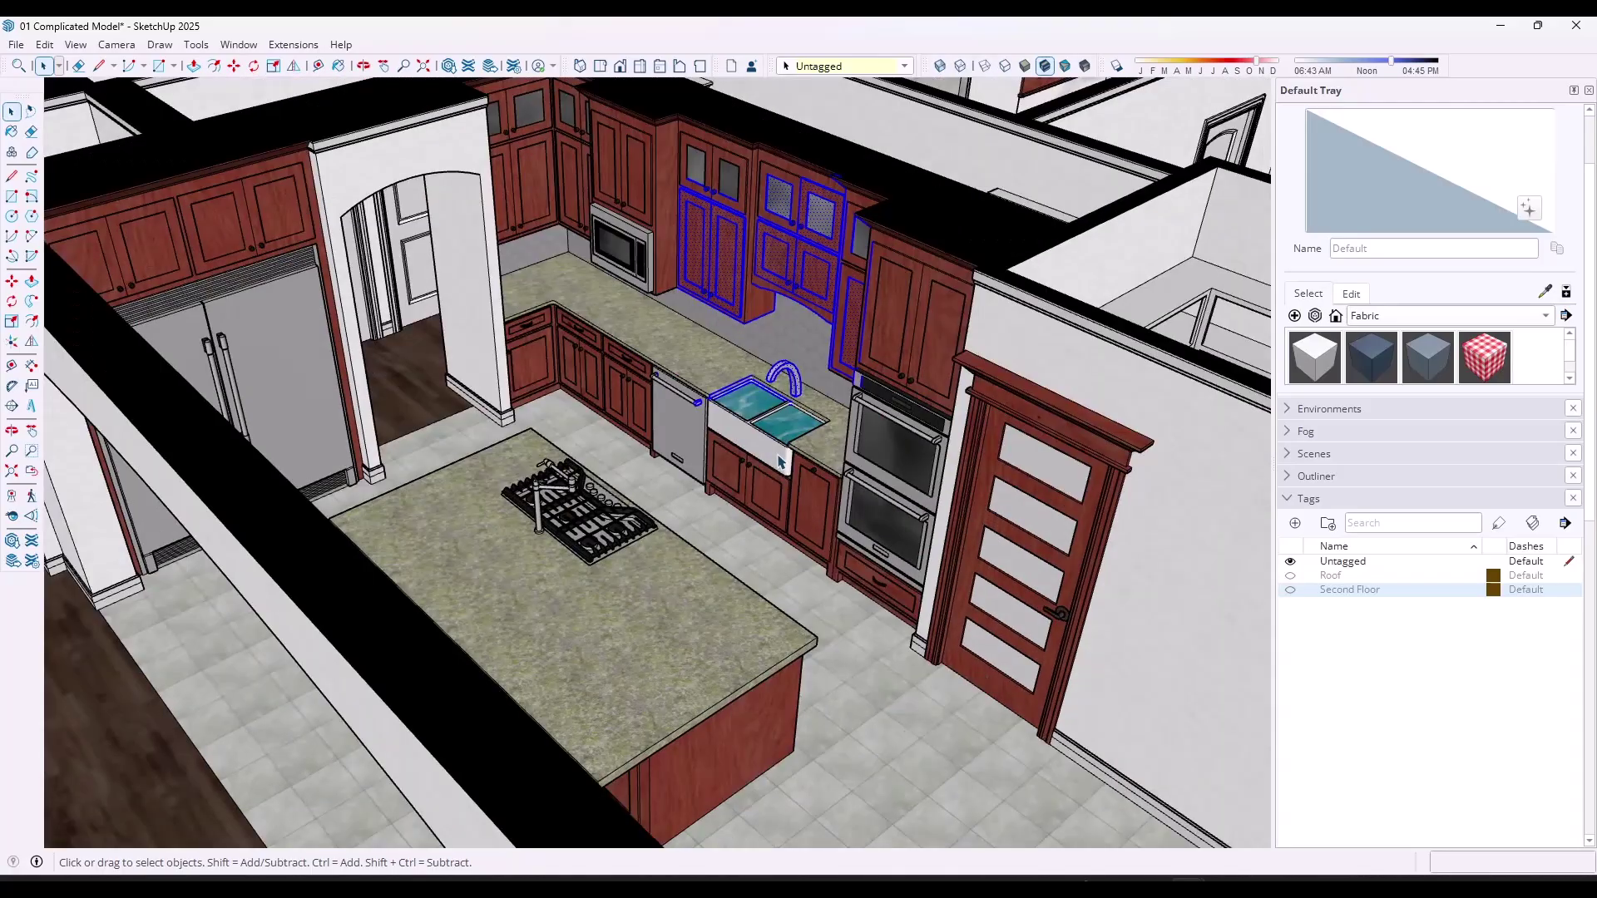
{"action": "mouse_move", "coordinate": [784, 458]}
{"action": "middle_mouse_down"}
{"action": "mouse_move", "coordinate": [374, 441]}
{"action": "mouse_move", "coordinate": [801, 482]}
{"action": "middle_mouse_up"}
{"action": "scroll", "coordinate": [801, 483], "scroll_direction": "up", "scroll_amount": 5}
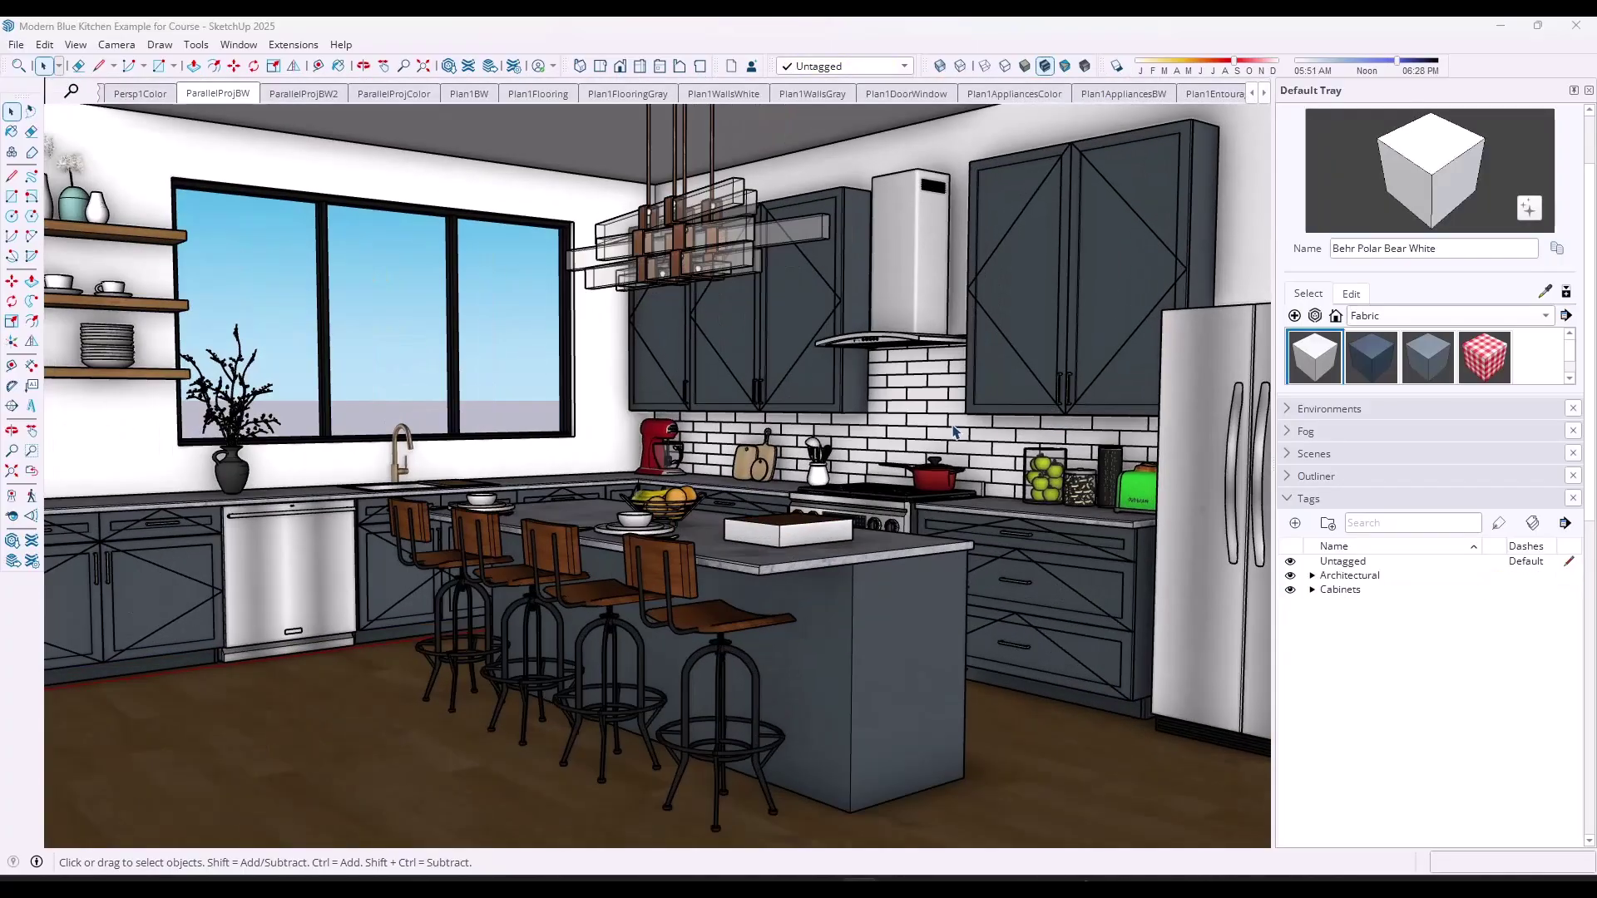
Open the cabinet group and the island group of the Modern Blue Kitchen model for editing, and close them again
{"action": "middle_click_drag", "start_coordinate": [955, 433], "coordinate": [961, 465]}
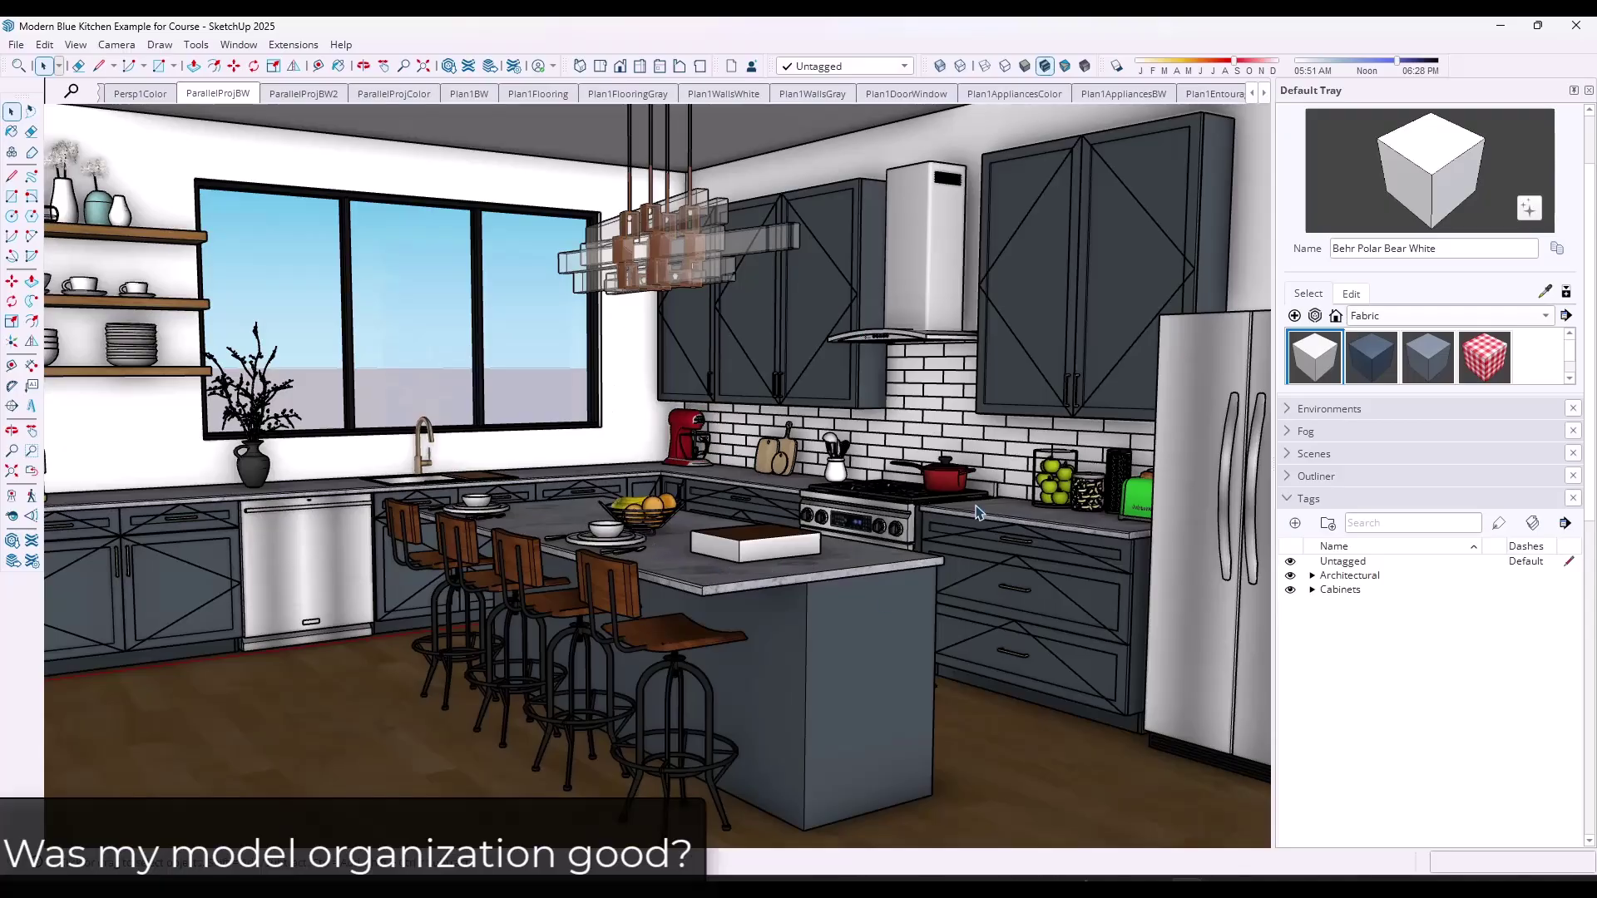
{"action": "double_click", "coordinate": [1055, 362]}
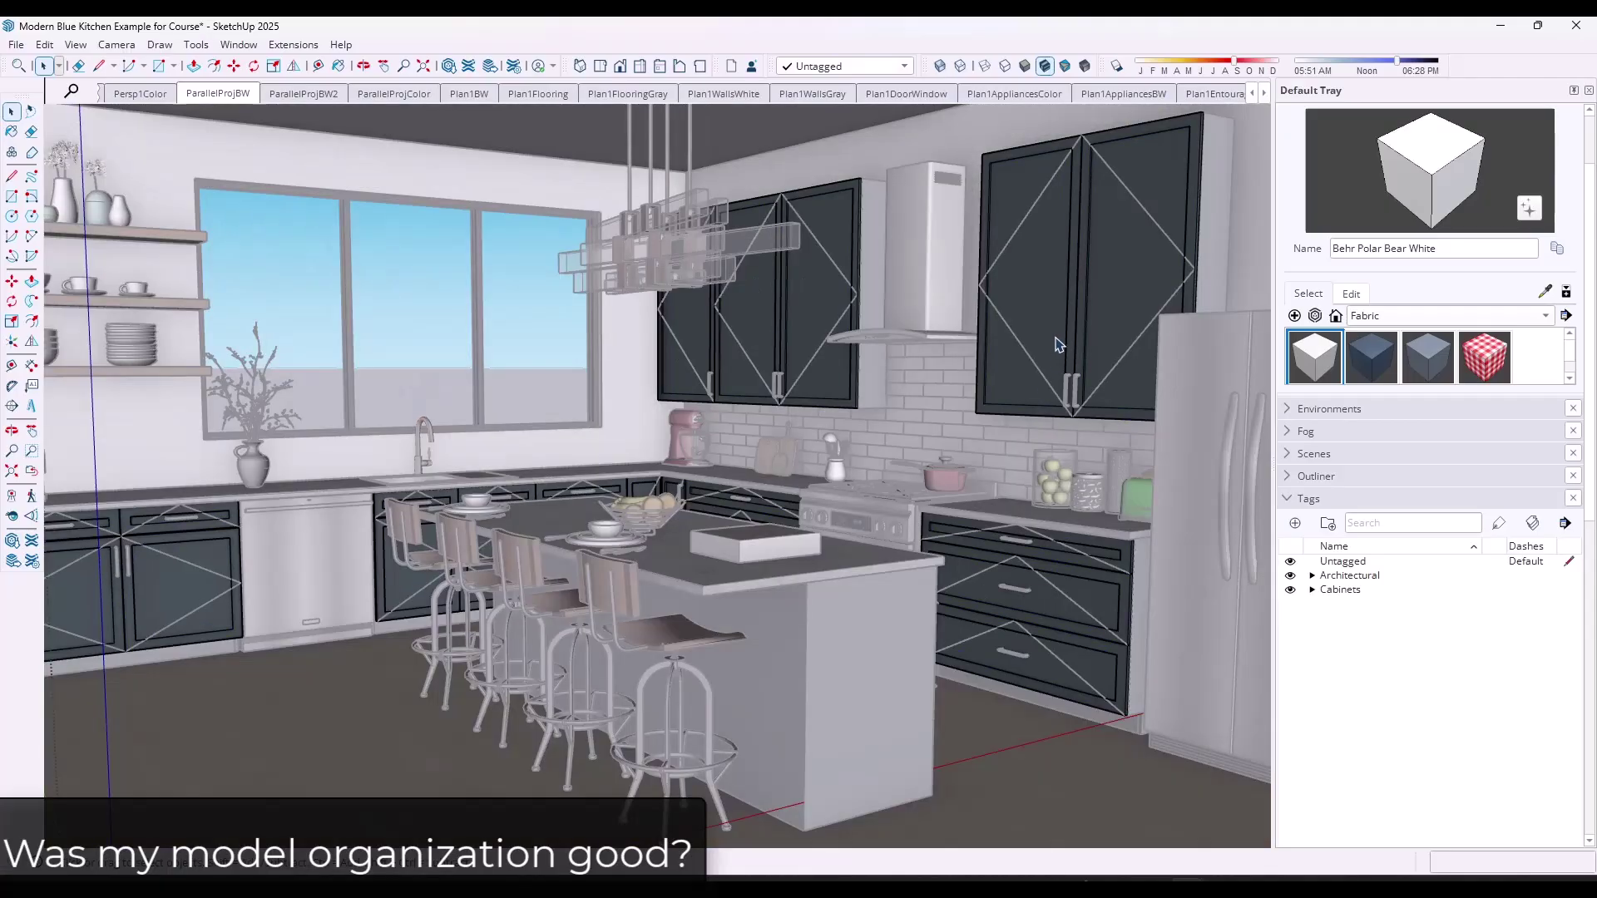
{"action": "key", "text": "shift+h"}
{"action": "key", "text": "shift+h"}
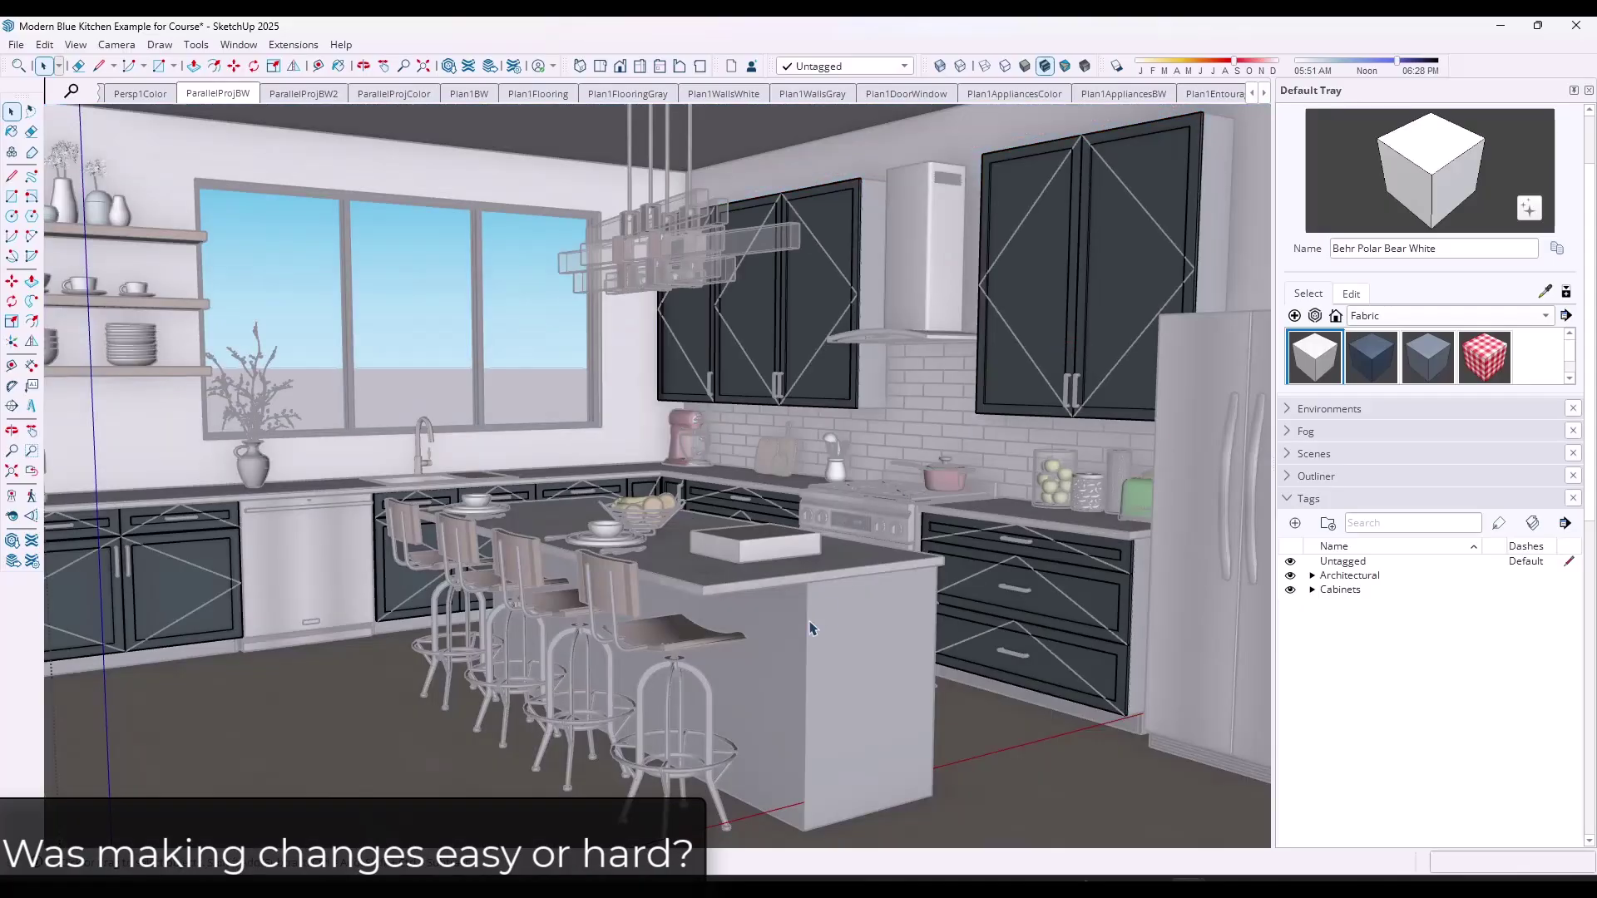
{"action": "left_click", "coordinate": [857, 632]}
{"action": "double_click", "coordinate": [857, 630]}
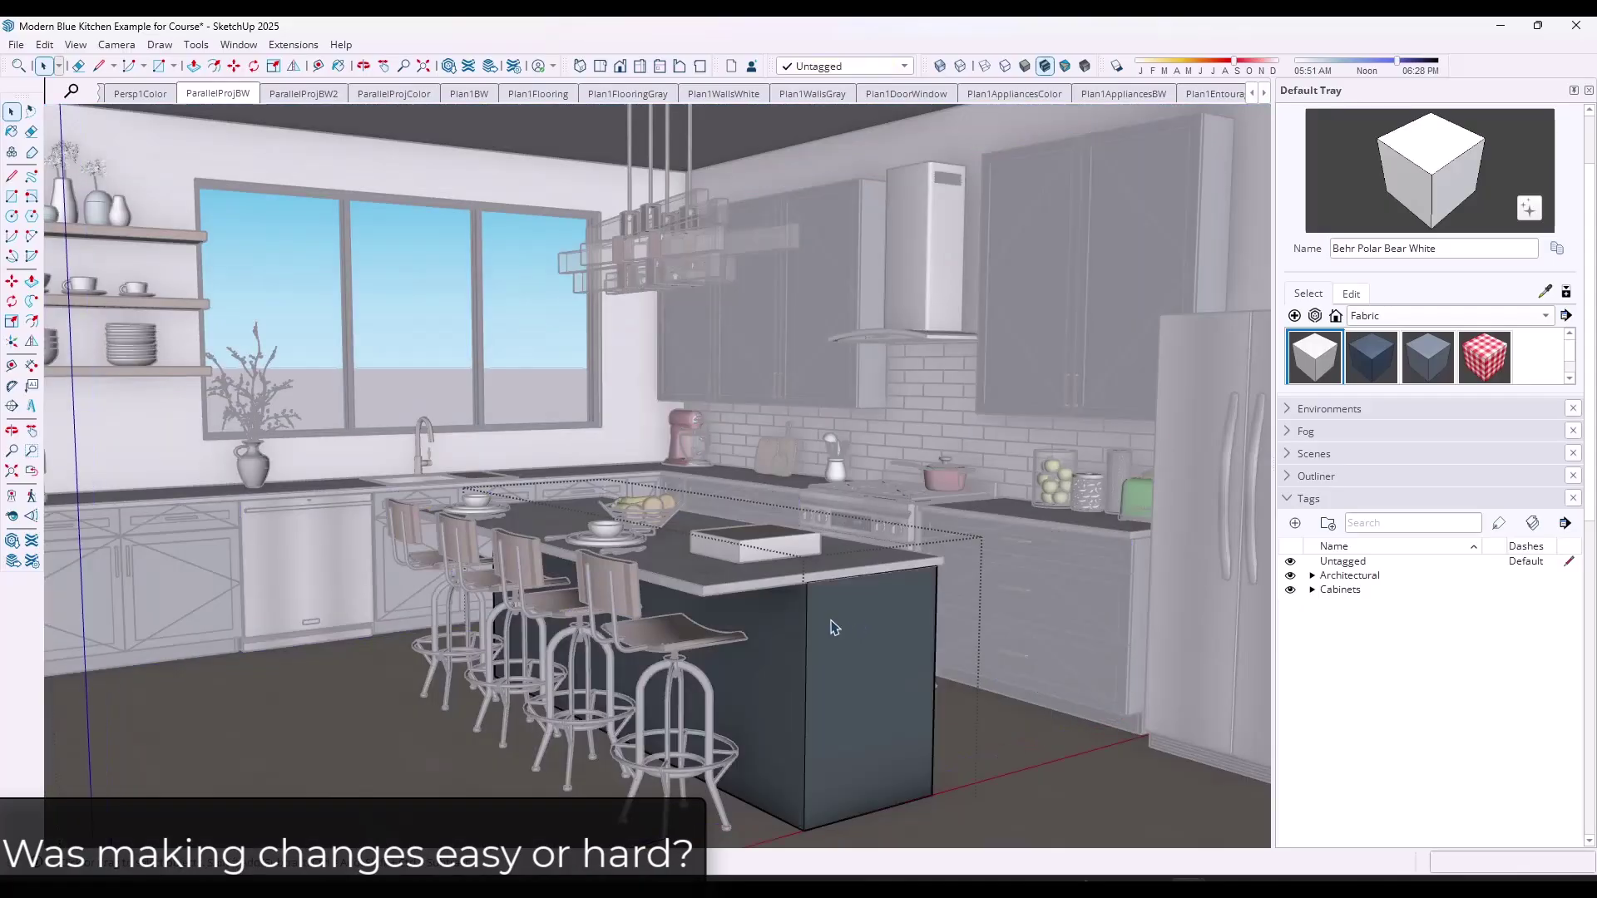
{"action": "key", "text": "Escape"}
Expand the Architectural tag folder and hide the A - Furniture Fixtures and A - Light Fixtures tags
{"action": "middle_click_drag", "start_coordinate": [822, 568], "coordinate": [800, 542]}
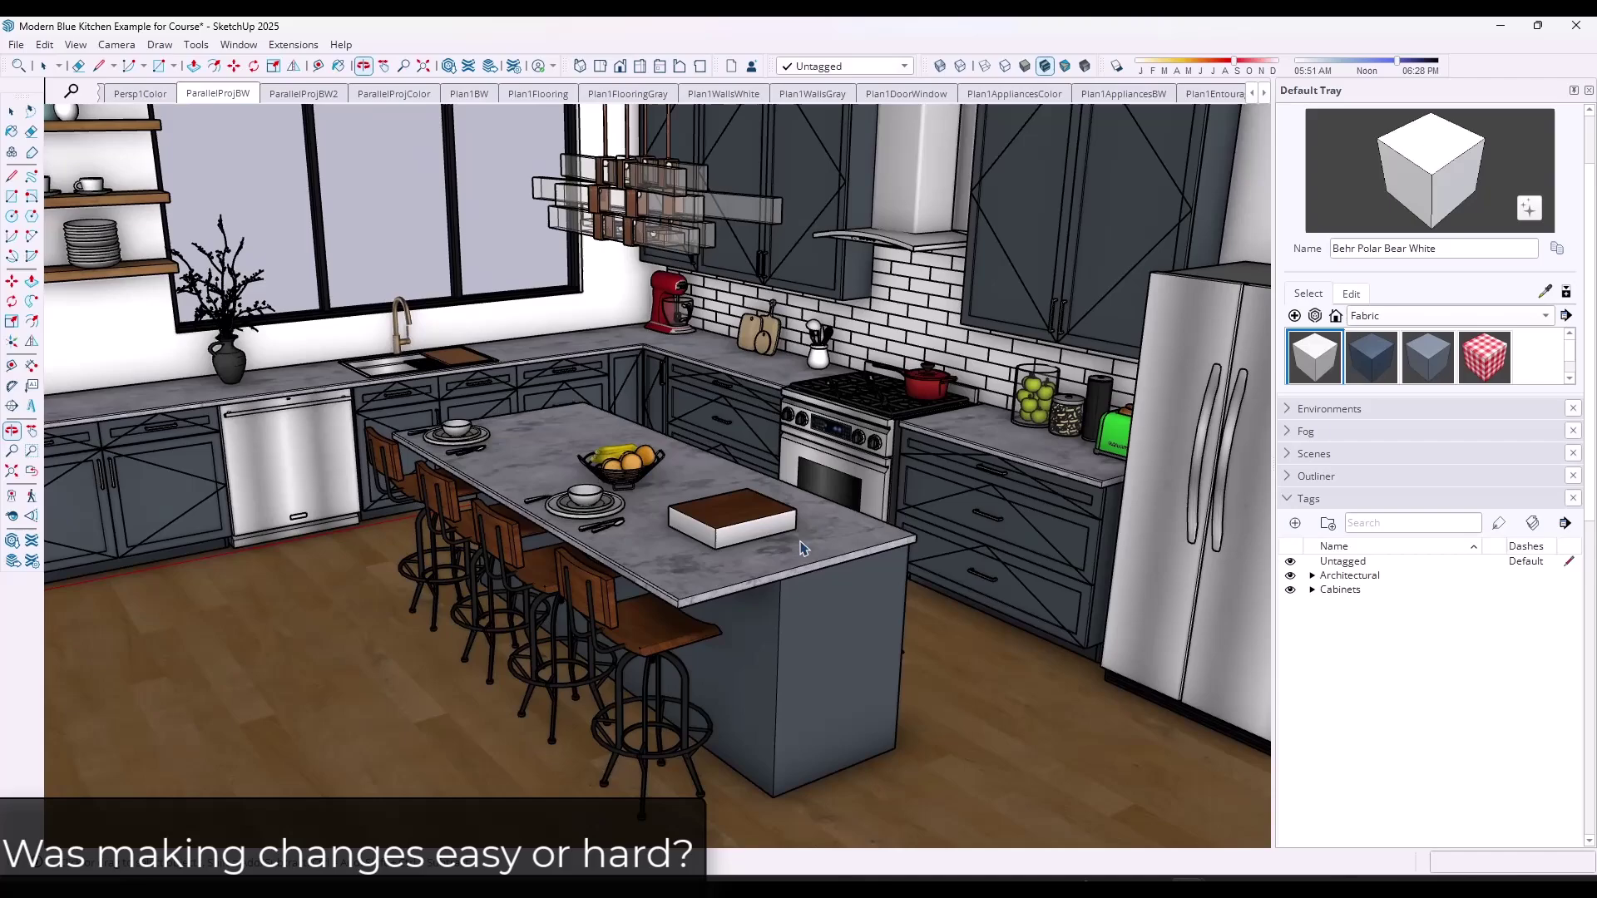
{"action": "scroll", "coordinate": [800, 548], "scroll_direction": "down", "scroll_amount": 5}
{"action": "middle_click_drag", "start_coordinate": [725, 463], "coordinate": [704, 483]}
{"action": "scroll", "coordinate": [703, 482], "scroll_direction": "up", "scroll_amount": 5}
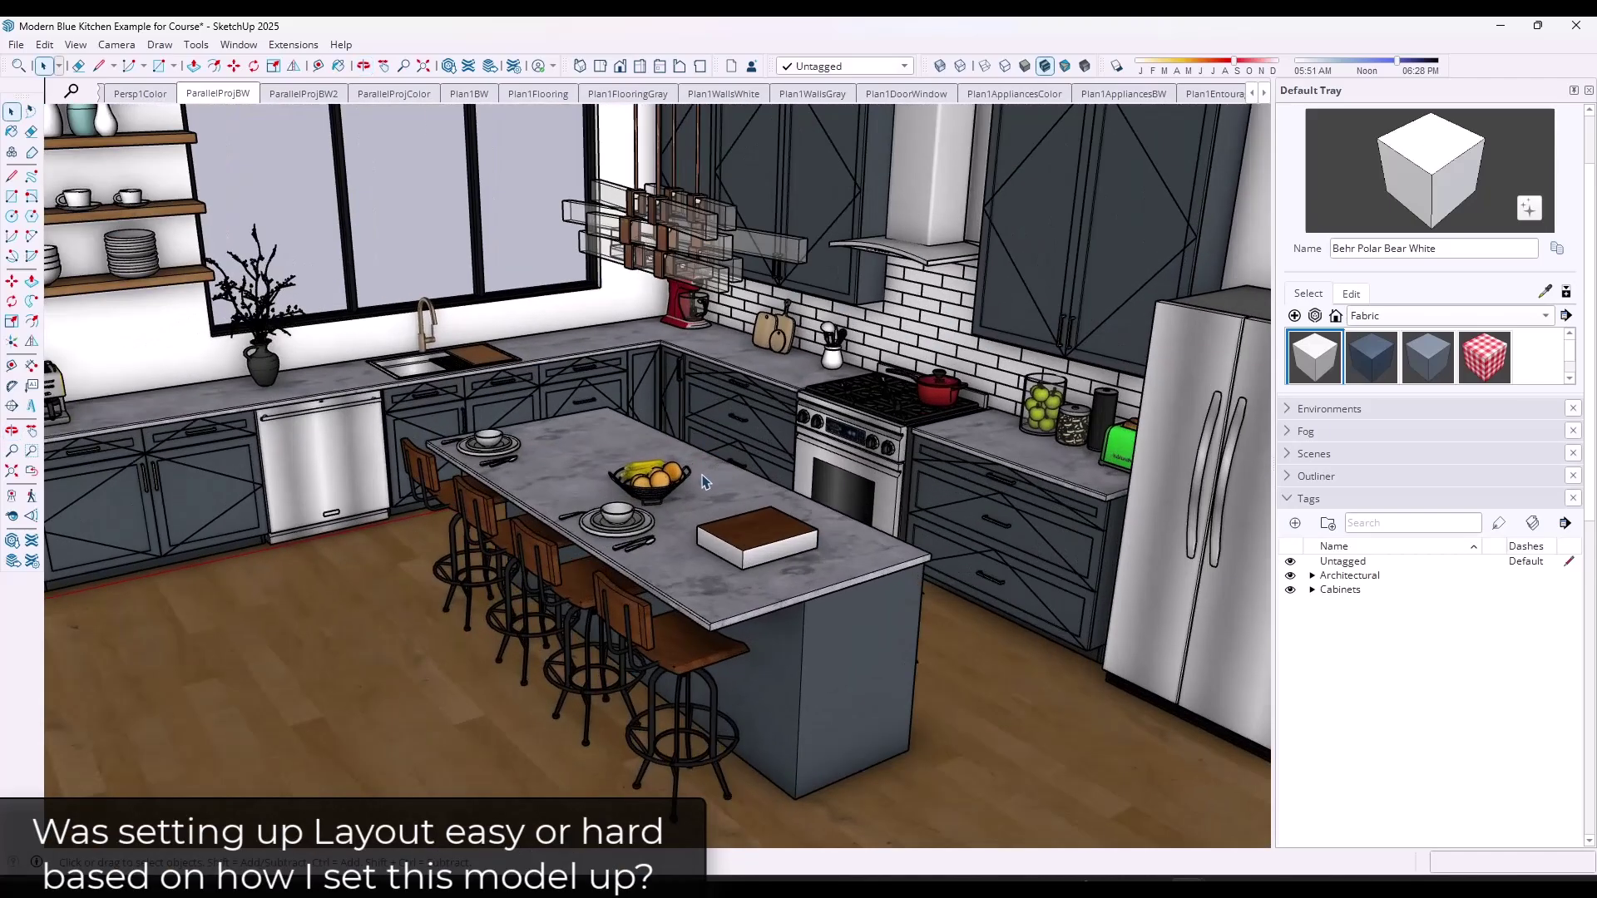
{"action": "scroll", "coordinate": [703, 480], "scroll_direction": "up", "scroll_amount": 2}
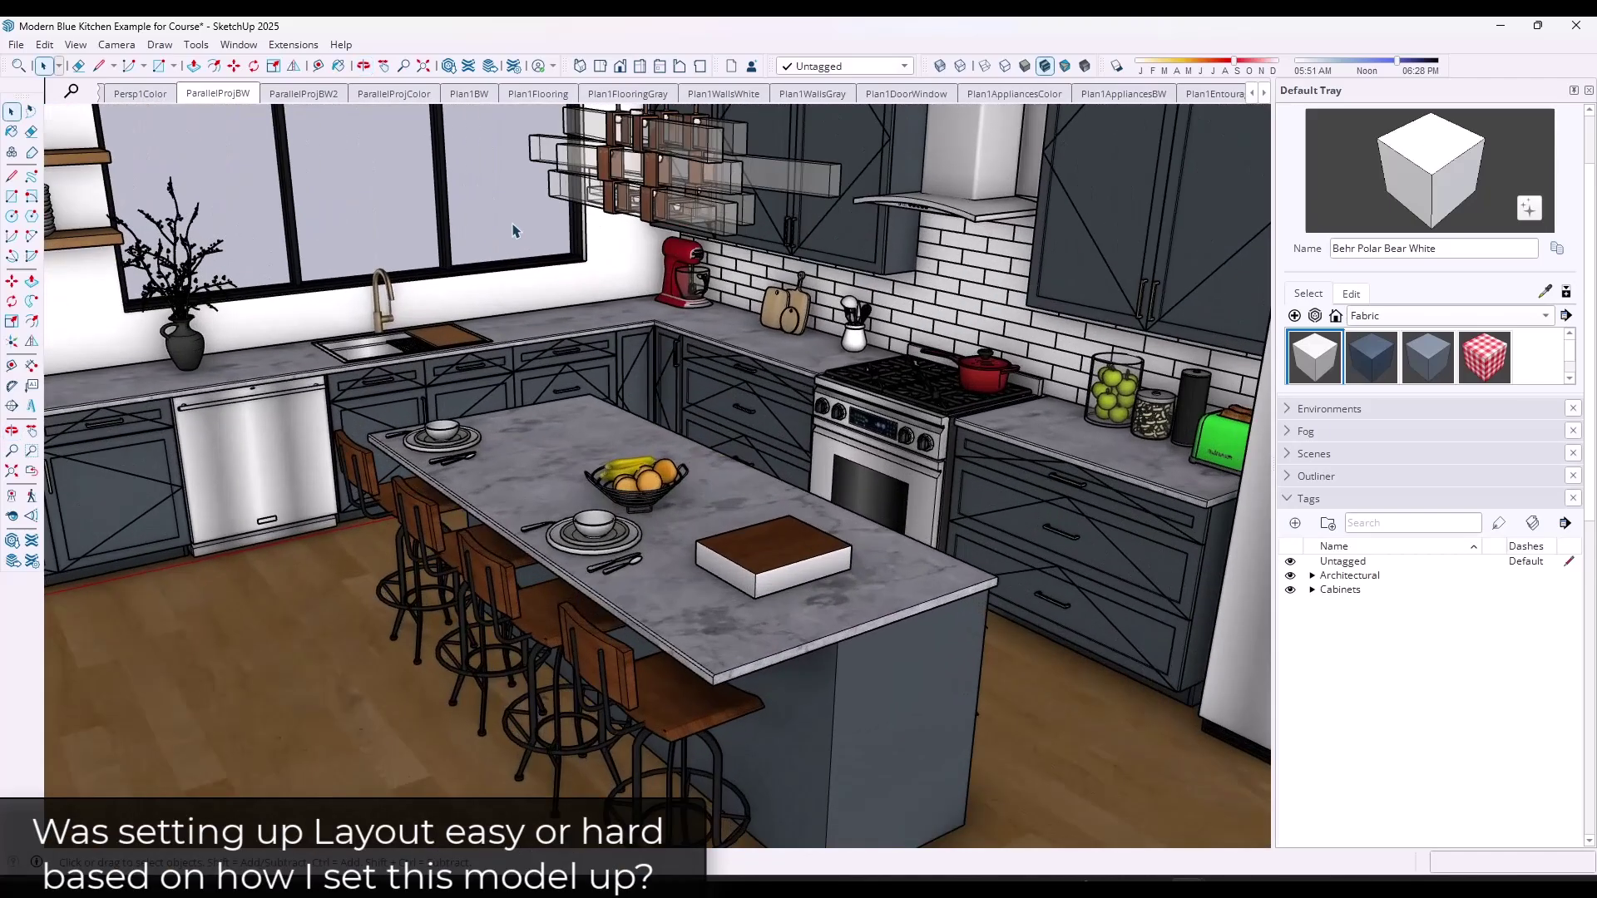
{"action": "left_click", "coordinate": [1312, 577]}
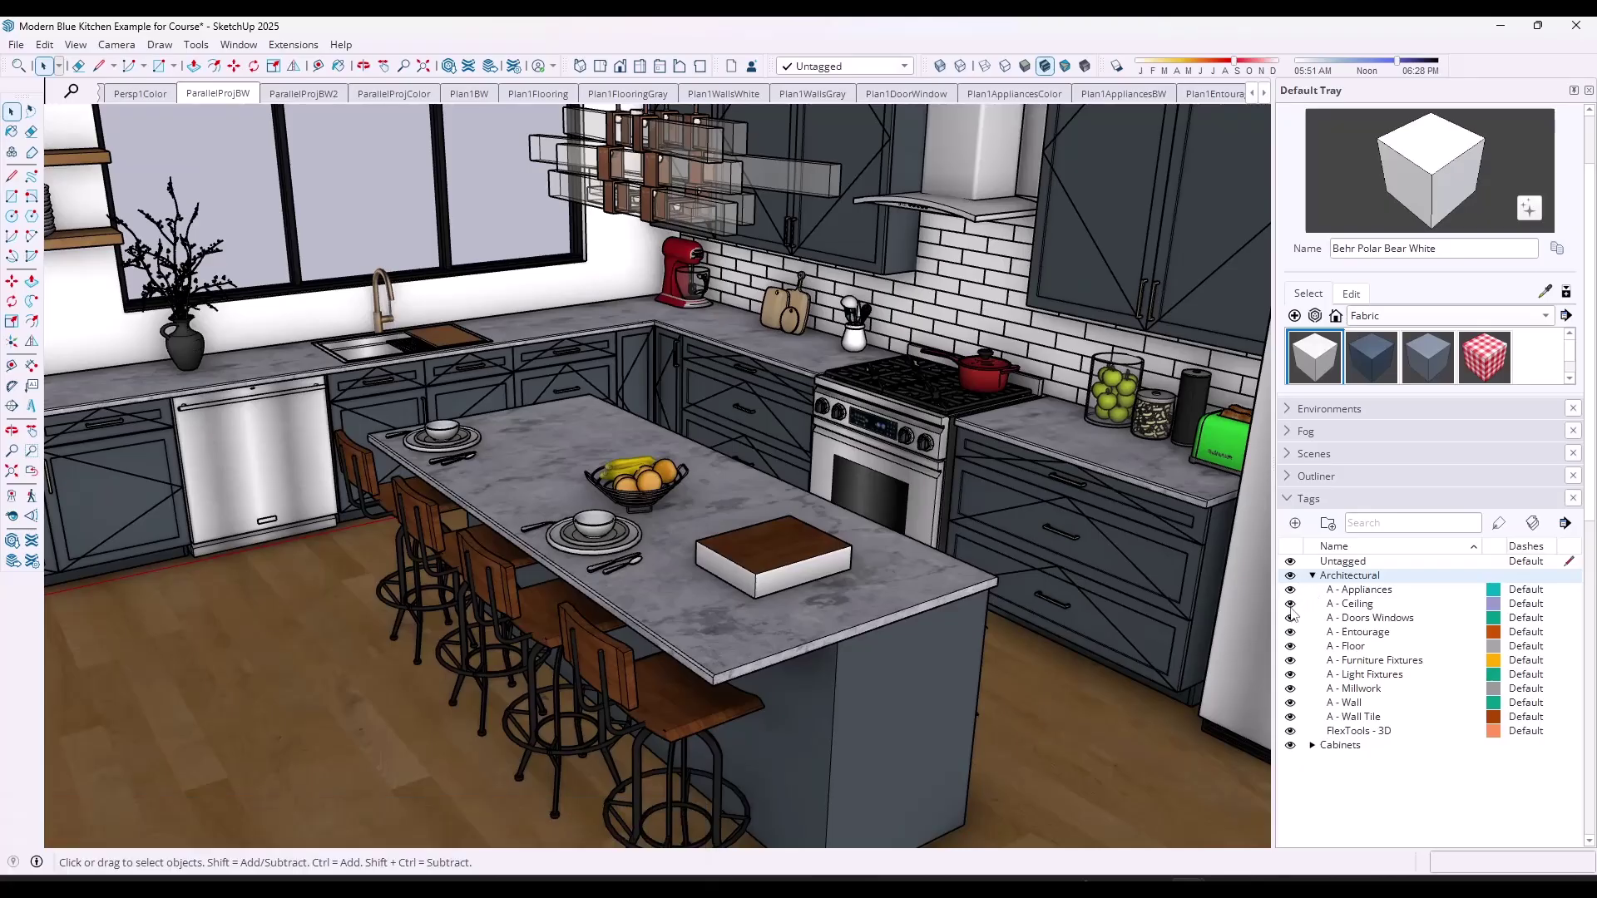
{"action": "middle_click_drag", "start_coordinate": [1010, 676], "coordinate": [985, 556]}
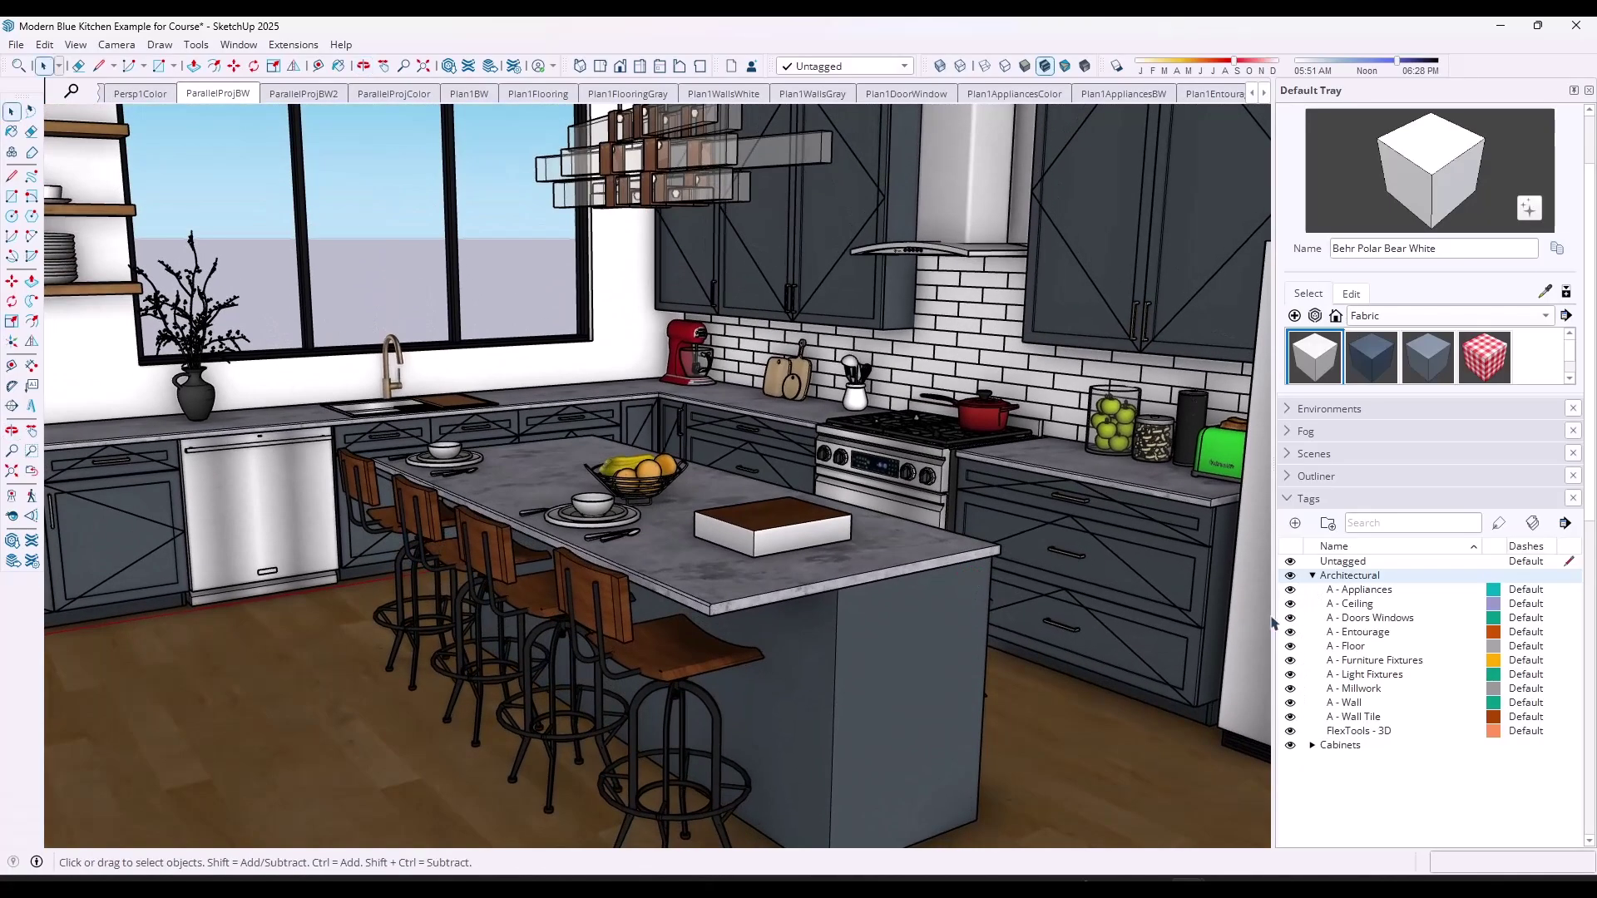
{"action": "left_click", "coordinate": [1290, 661]}
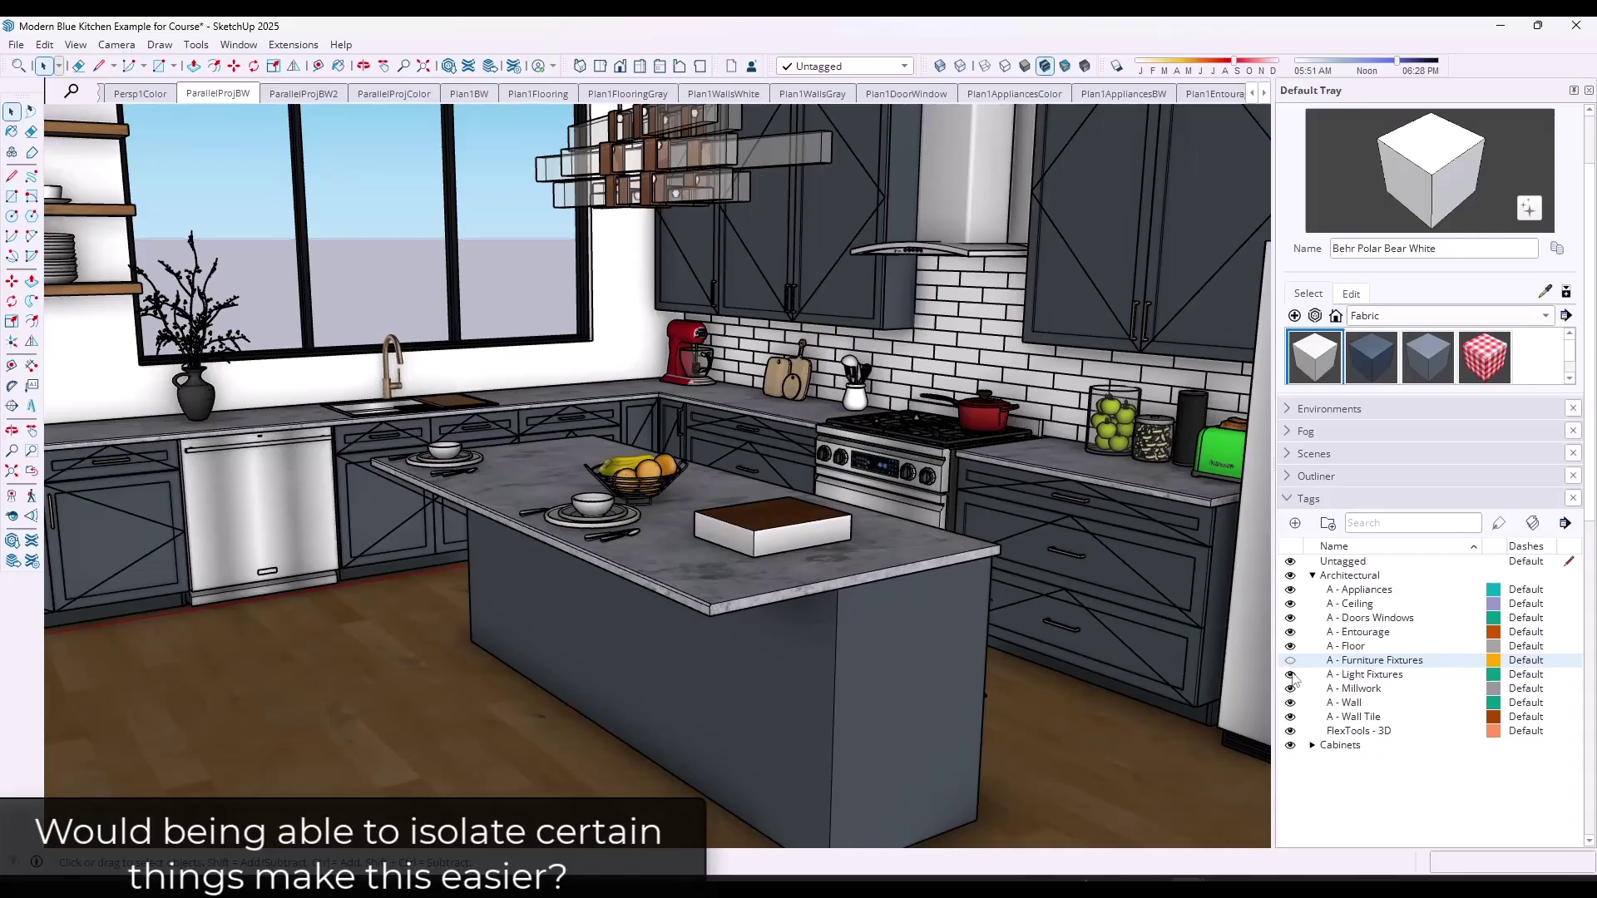
{"action": "left_click", "coordinate": [1290, 676]}
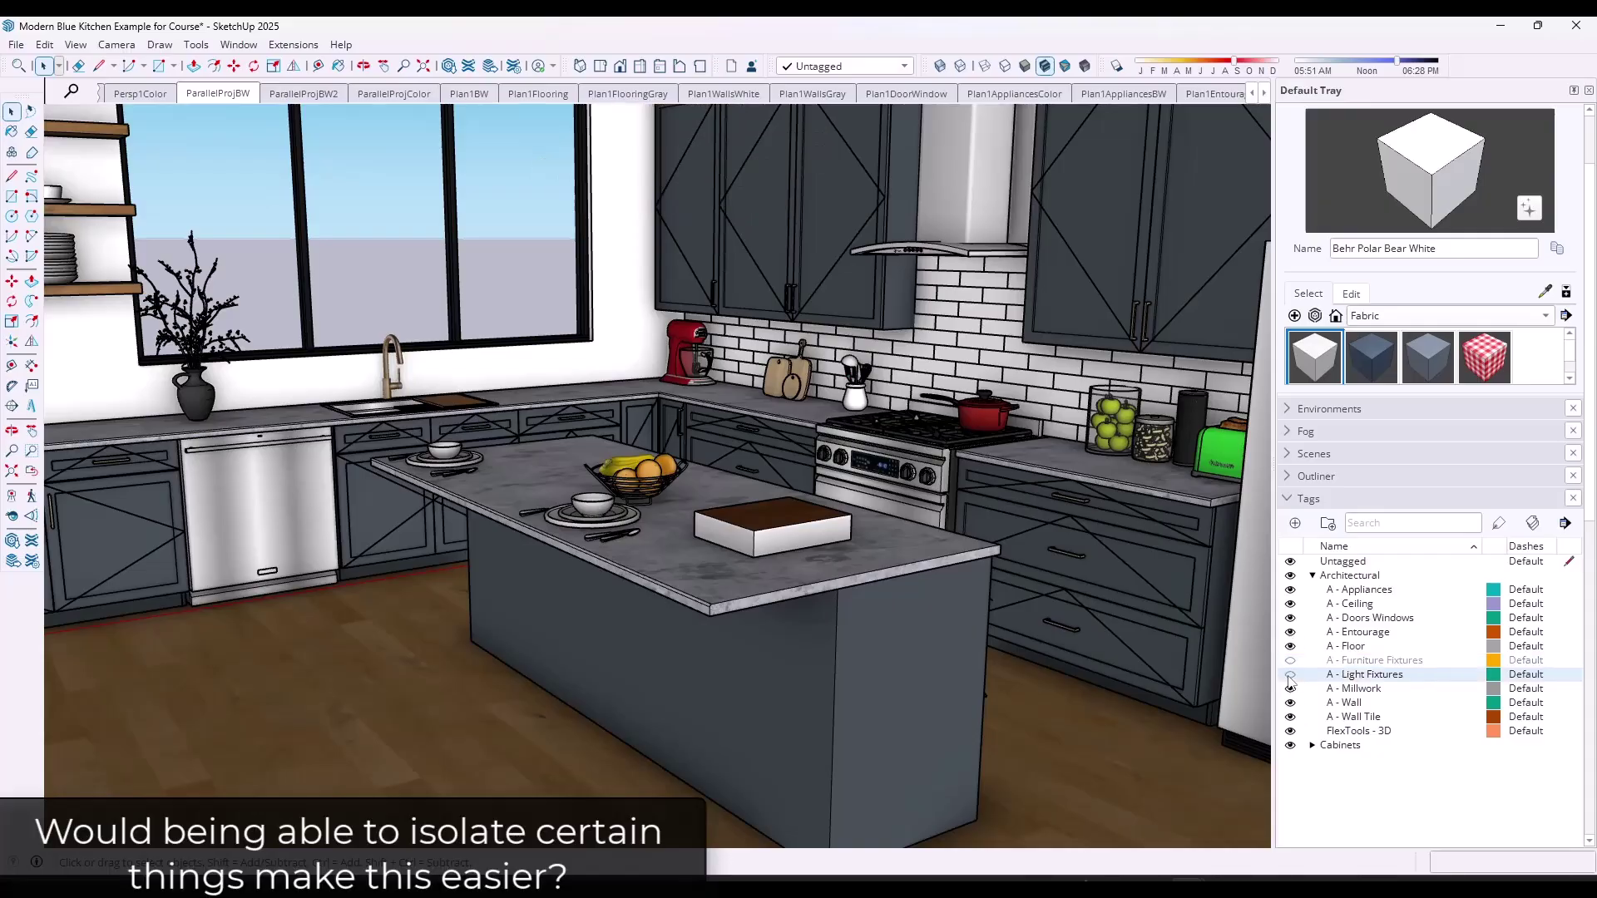
Hide the A - Entourage tag in the blue kitchen model and show it again
{"action": "left_click", "coordinate": [1290, 632]}
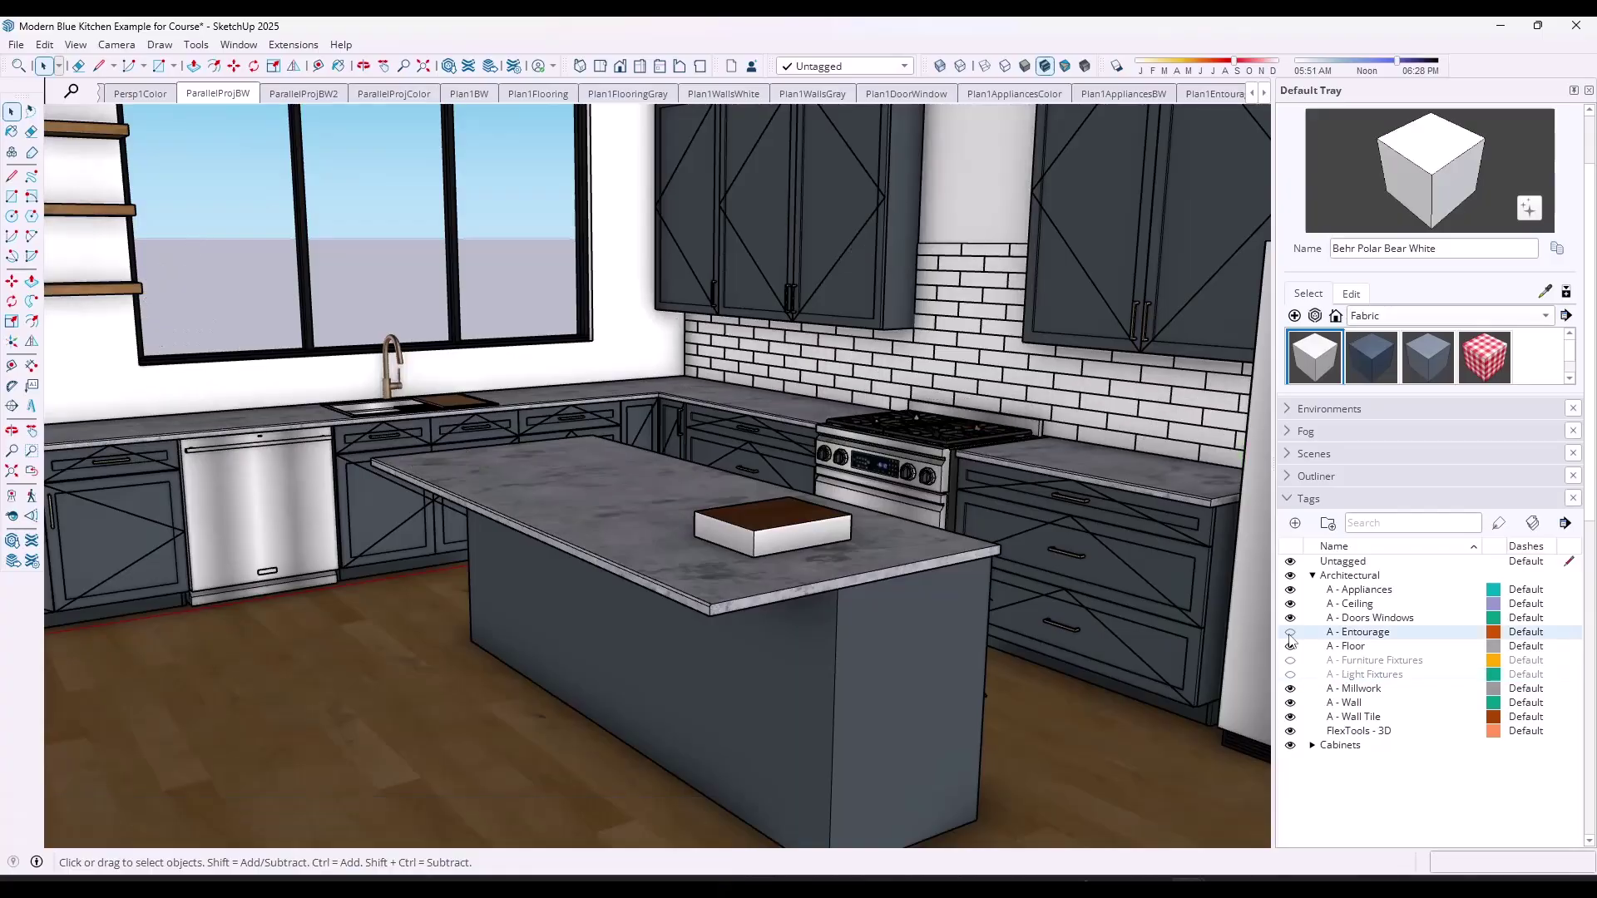
{"action": "left_click", "coordinate": [1291, 634]}
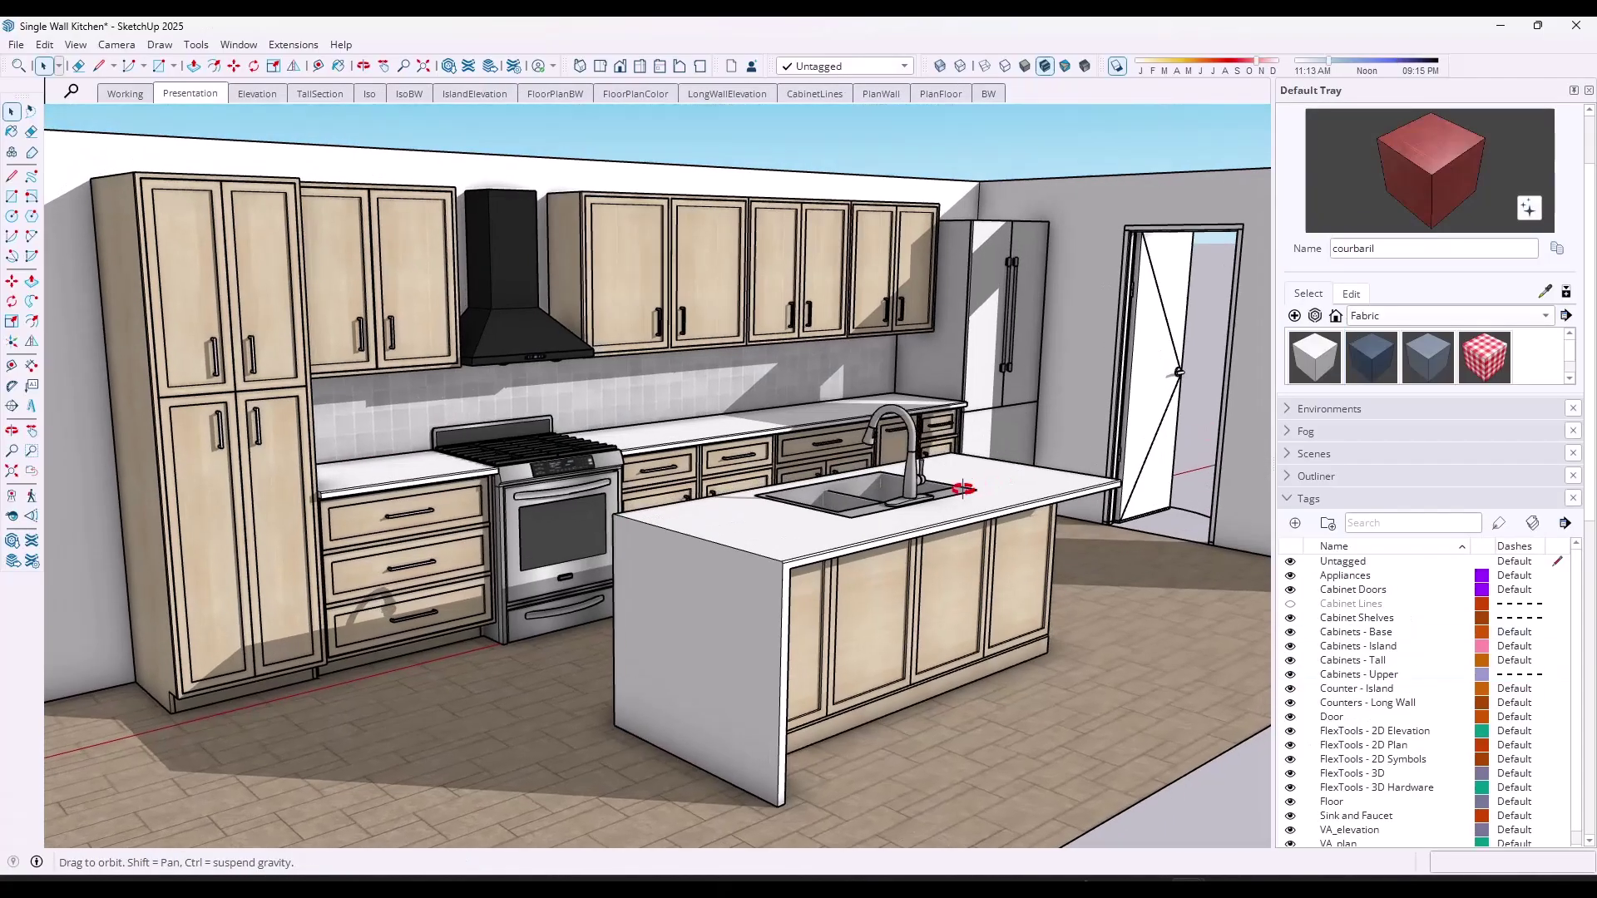
{"action": "left_click_drag", "start_coordinate": [803, 527], "coordinate": [1021, 494]}
{"action": "key", "text": "space"}
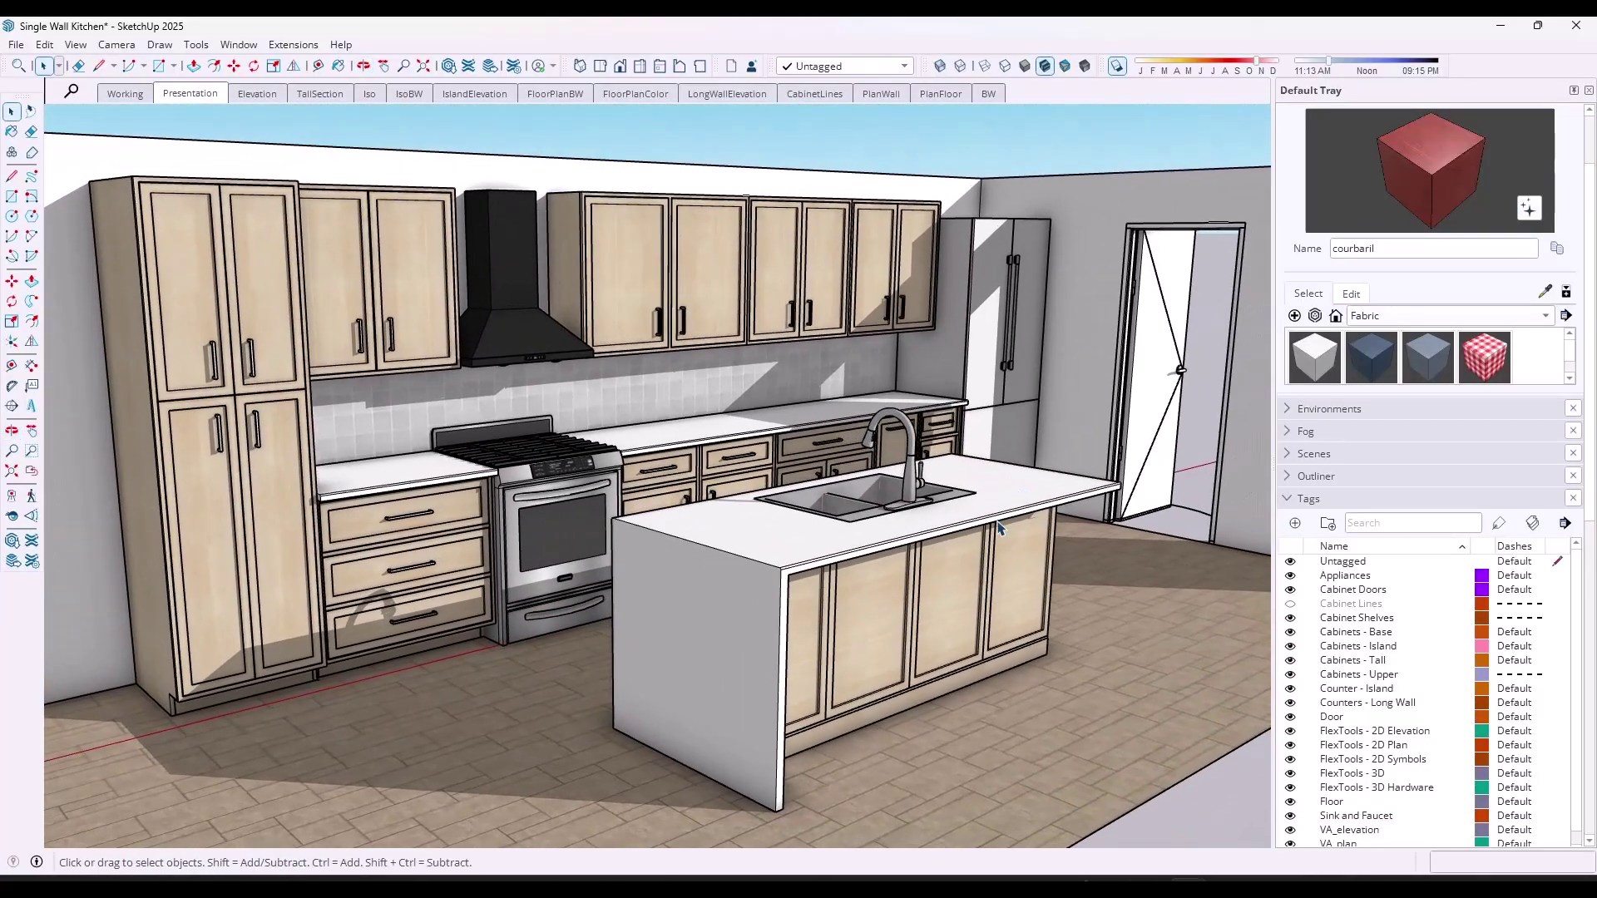
Open the tall cabinet's upper door in the Single Wall Kitchen model for editing, select its handle, and close the editing context
{"action": "middle_click_drag", "start_coordinate": [684, 518], "coordinate": [1119, 489]}
{"action": "scroll", "coordinate": [598, 316], "scroll_direction": "up", "scroll_amount": 2}
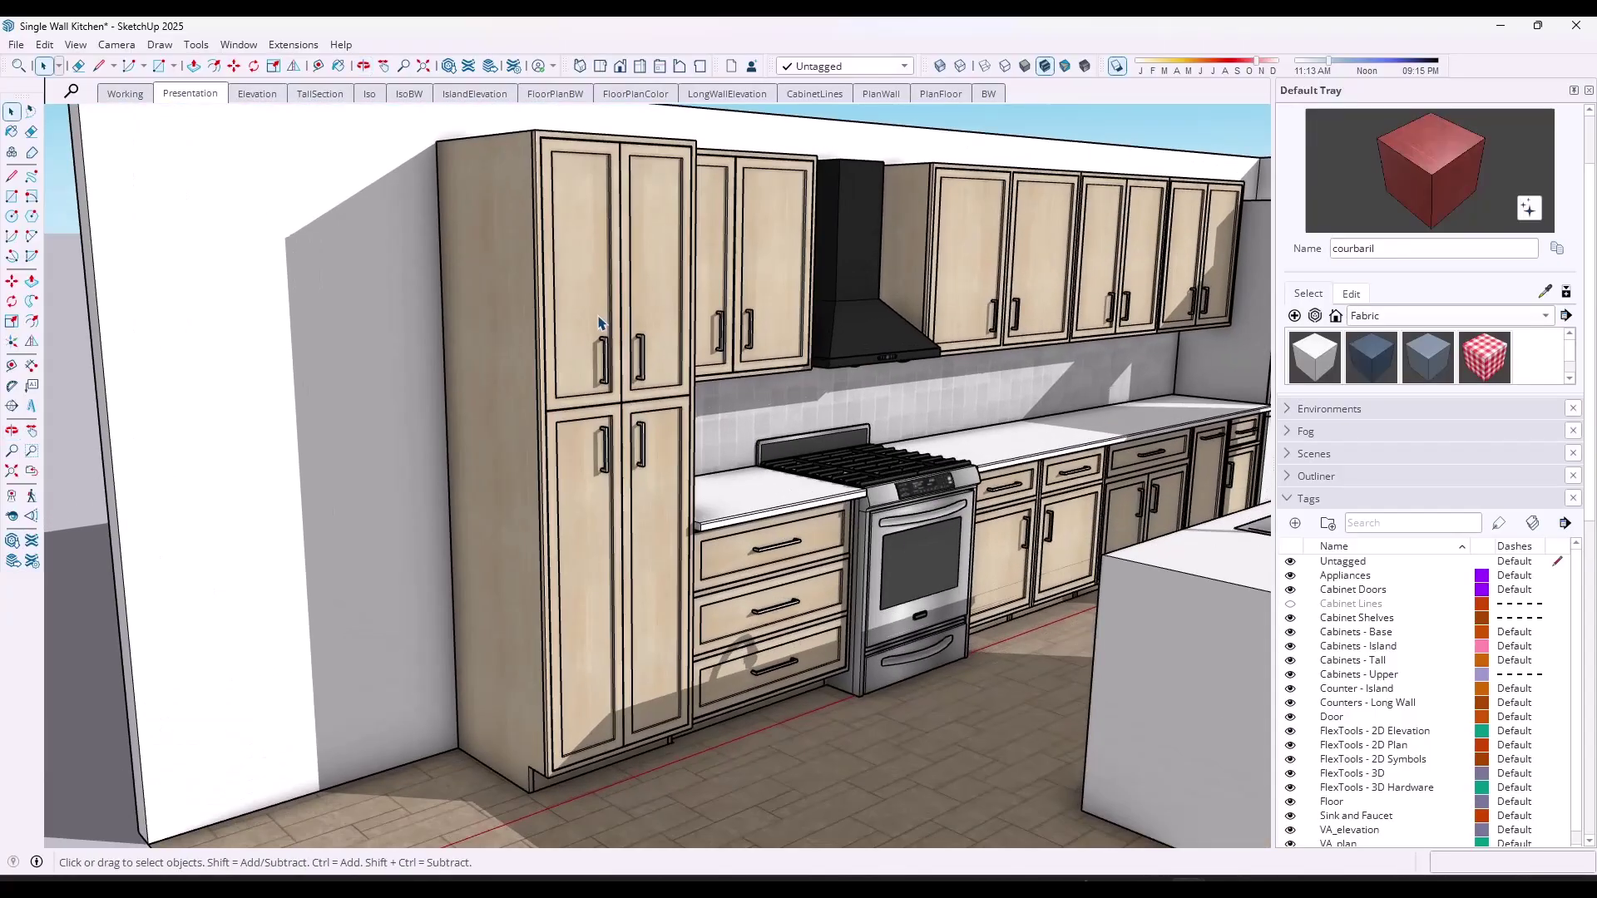
{"action": "scroll", "coordinate": [600, 322], "scroll_direction": "up", "scroll_amount": 5}
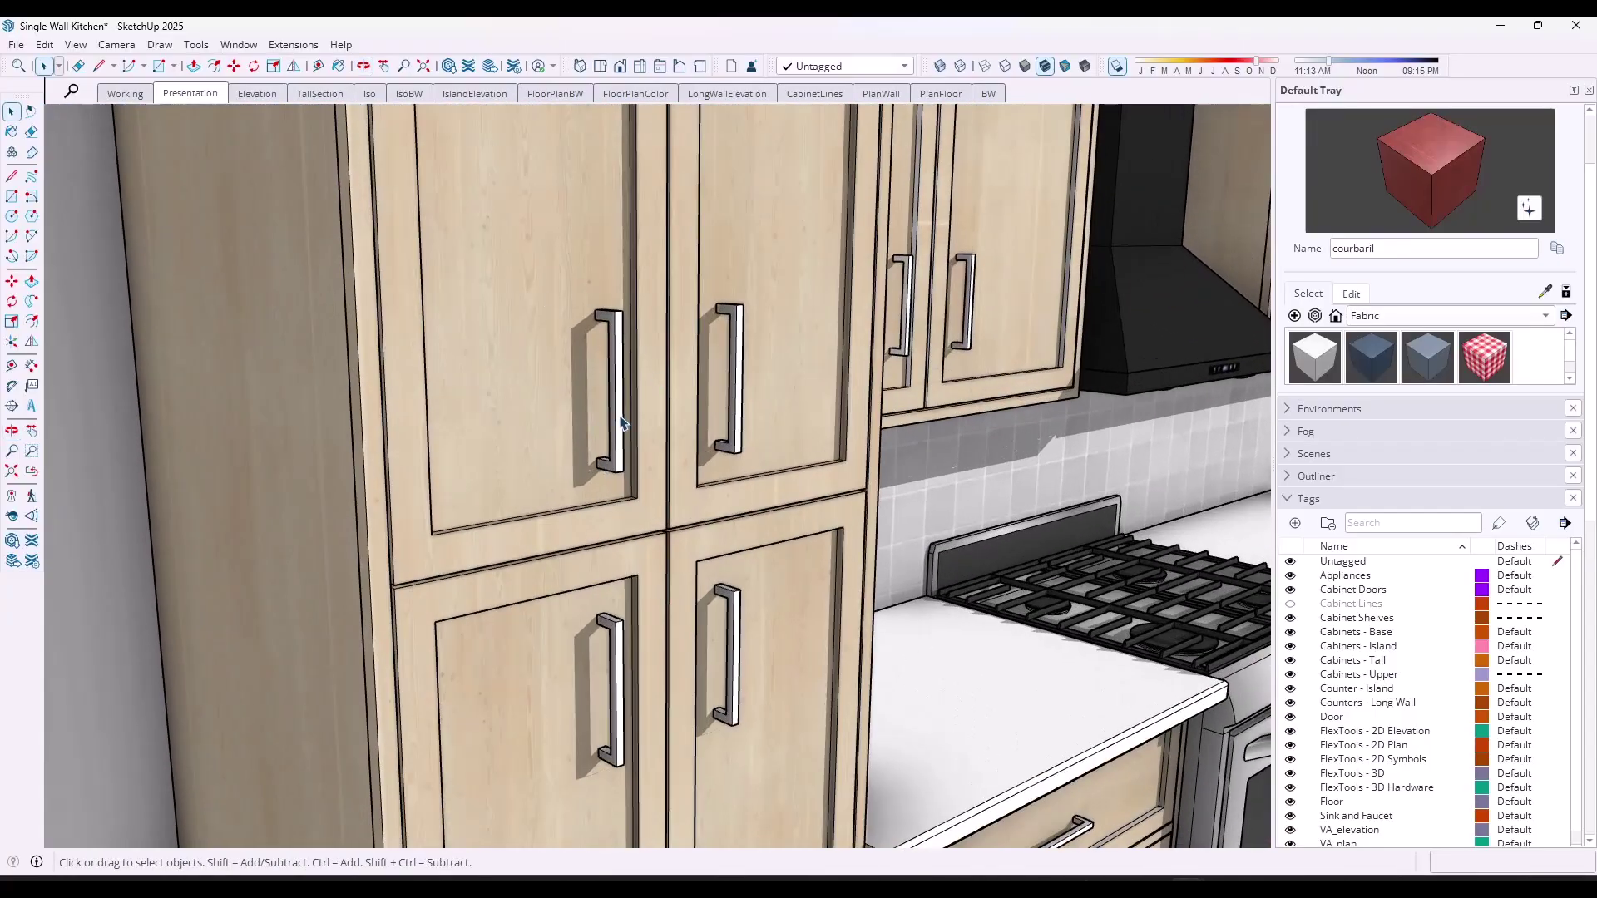
{"action": "double_click", "coordinate": [622, 422]}
{"action": "left_click", "coordinate": [619, 416]}
{"action": "double_click", "coordinate": [616, 408]}
{"action": "left_click", "coordinate": [612, 400]}
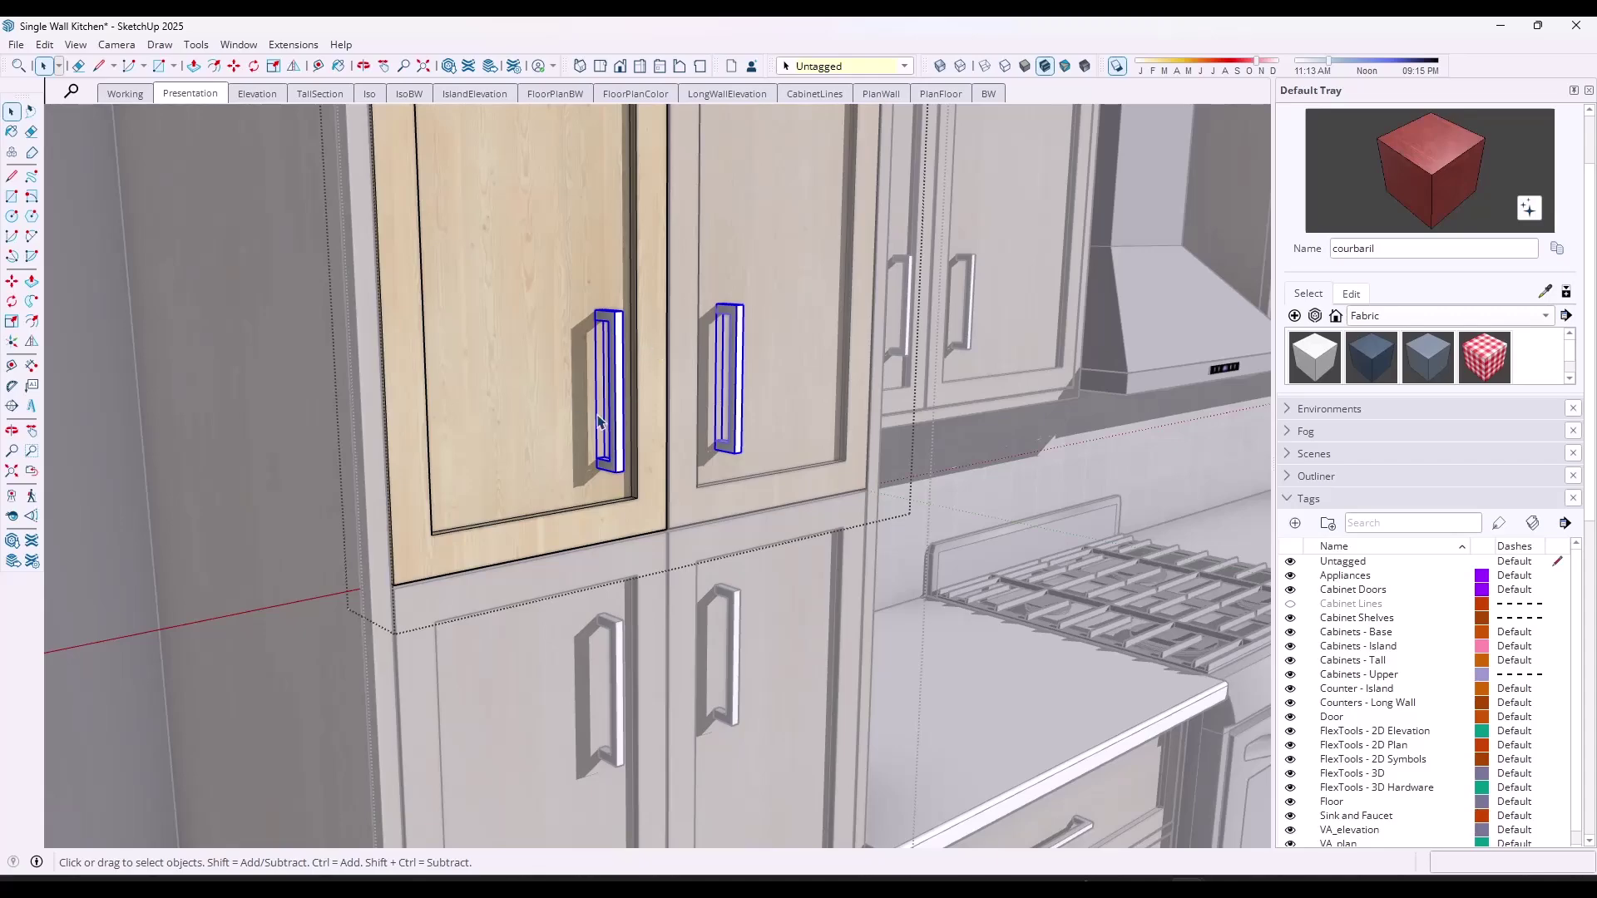
{"action": "key", "text": "Escape"}
{"action": "key", "text": "Escape"}
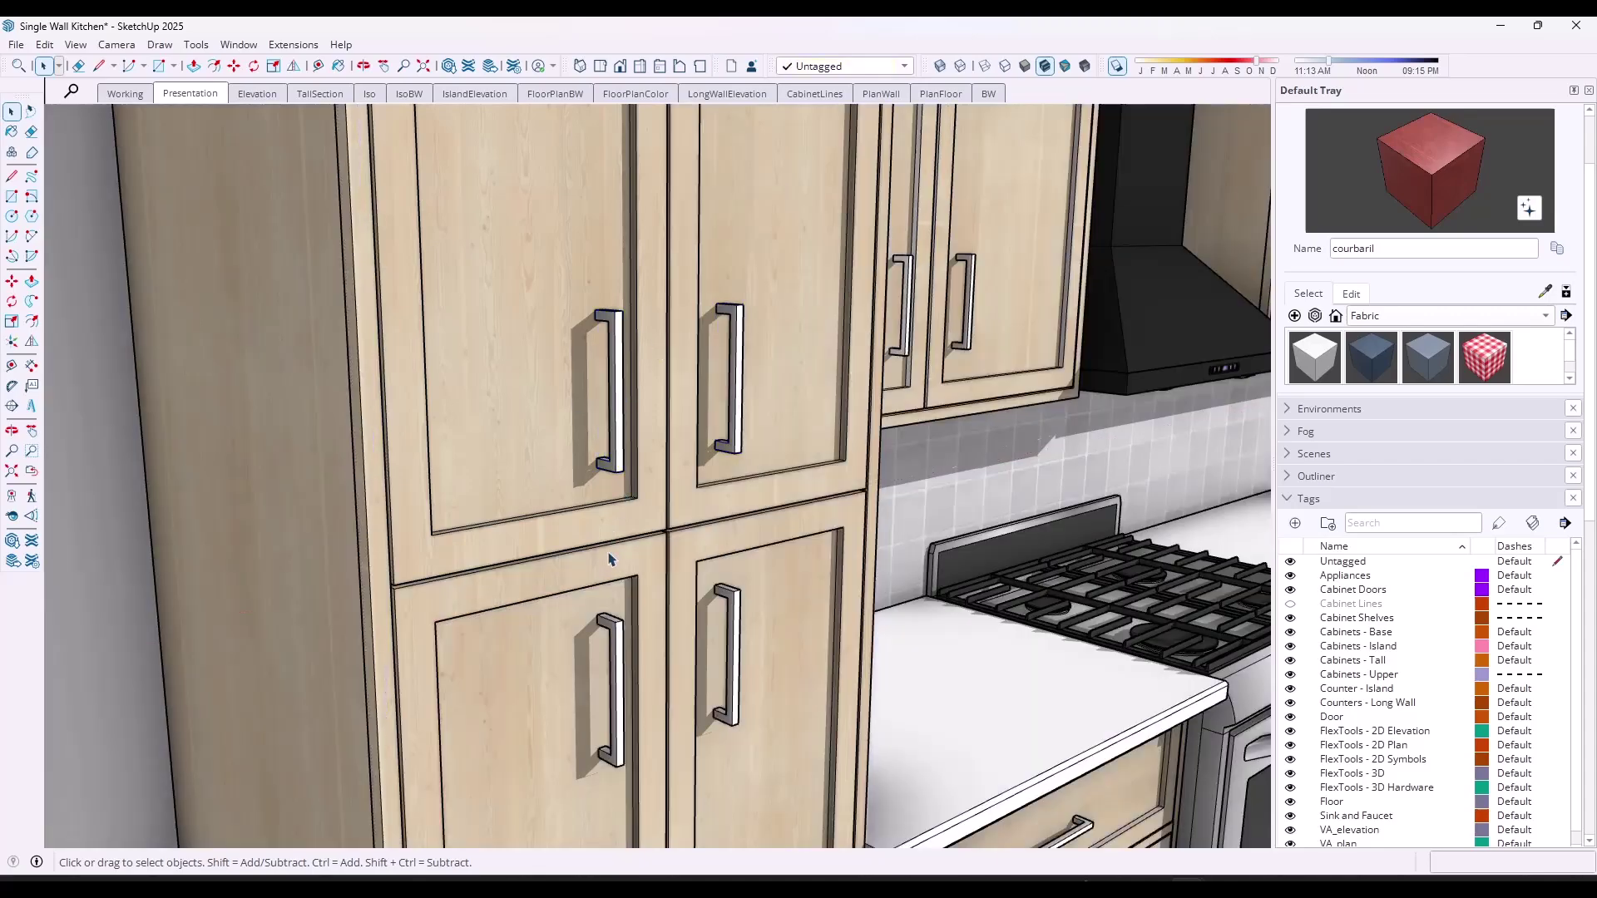
{"action": "scroll", "coordinate": [554, 439], "scroll_direction": "down", "scroll_amount": 6}
{"action": "middle_click_drag", "start_coordinate": [832, 478], "coordinate": [840, 400]}
{"action": "scroll", "coordinate": [840, 398], "scroll_direction": "up", "scroll_amount": 5}
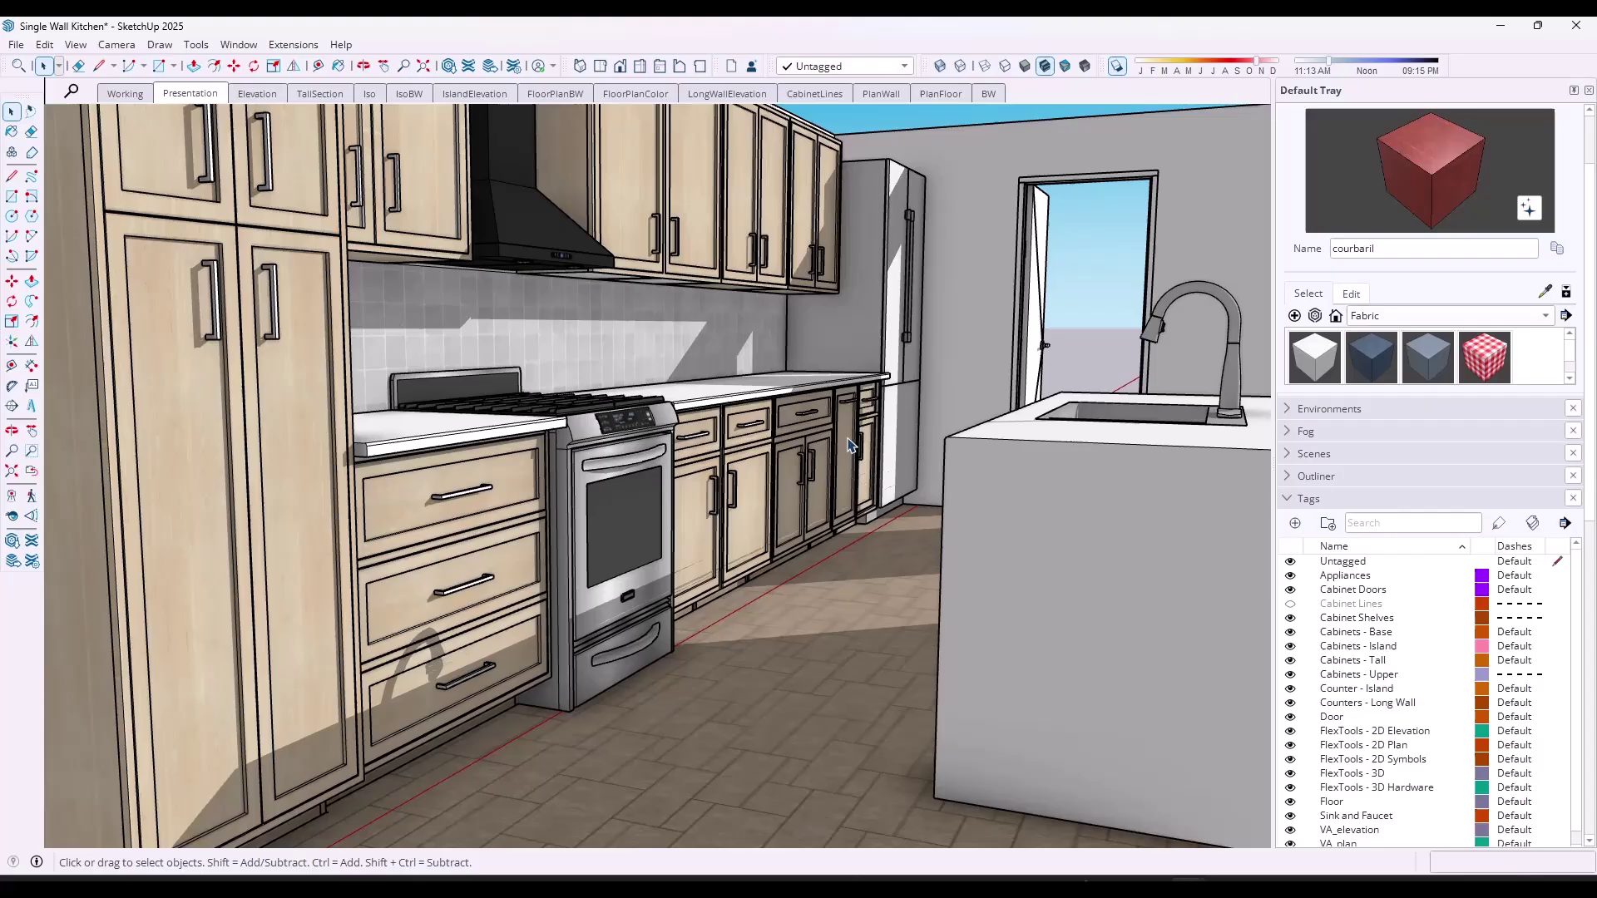
{"action": "middle_click_drag", "start_coordinate": [800, 616], "coordinate": [705, 522]}
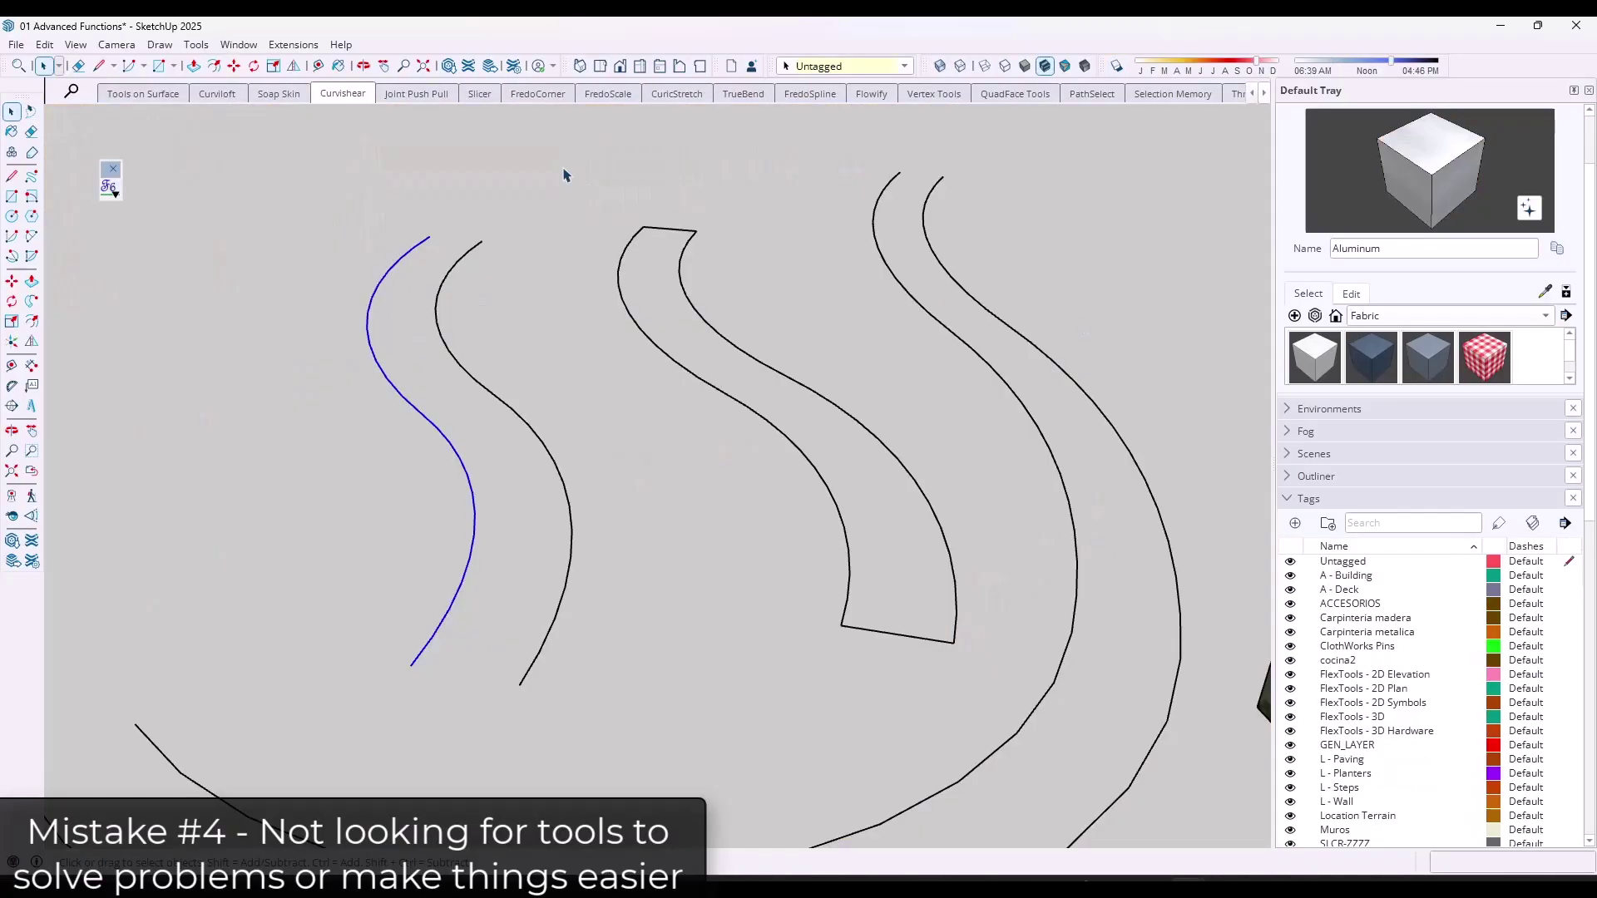
Select the pair of parallel S-curves and run CurviShear on them with a top height of 6 and a base height of 0"
{"action": "left_click_drag", "start_coordinate": [267, 207], "coordinate": [616, 720]}
{"action": "left_click", "coordinate": [111, 191]}
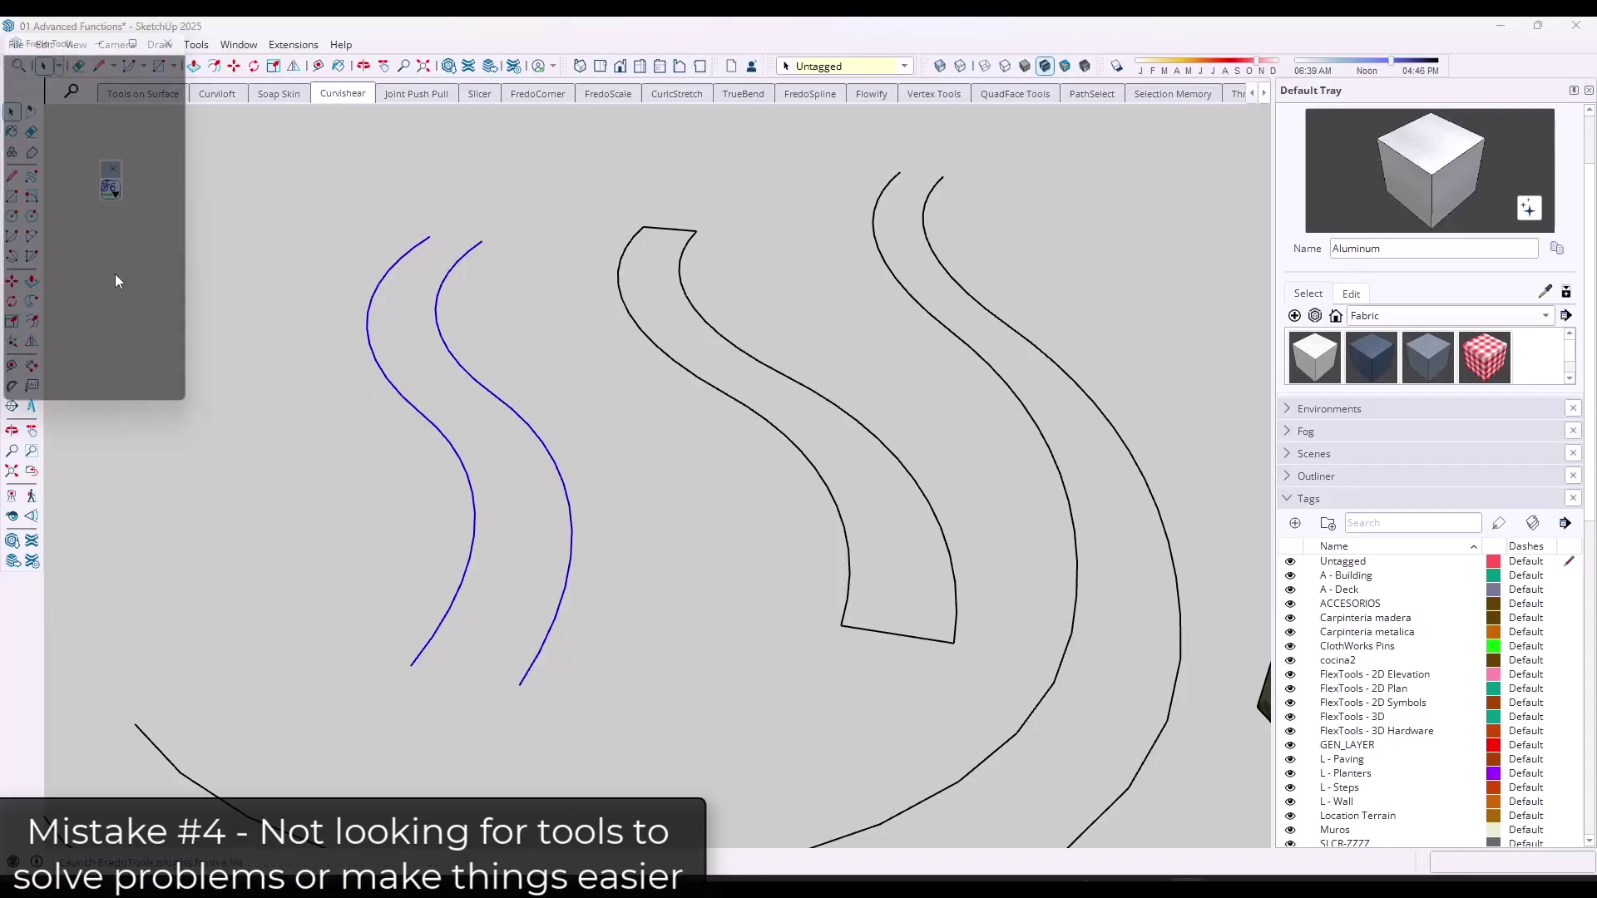
{"action": "left_click", "coordinate": [65, 218]}
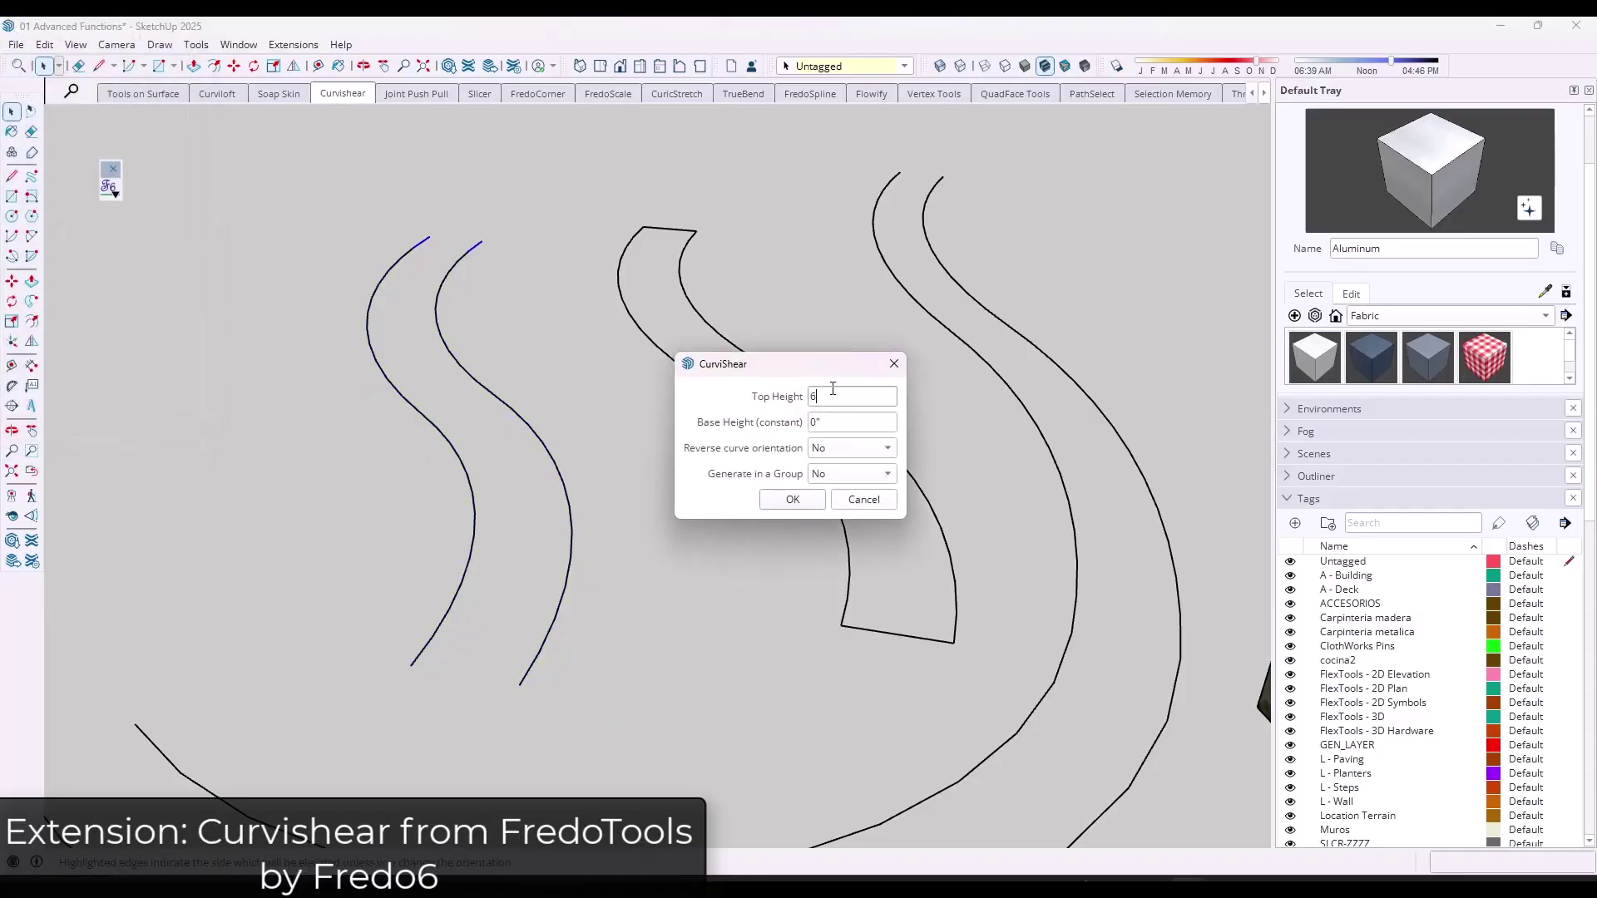
{"action": "left_click", "coordinate": [784, 502]}
{"action": "middle_click_drag", "start_coordinate": [701, 405], "coordinate": [727, 378]}
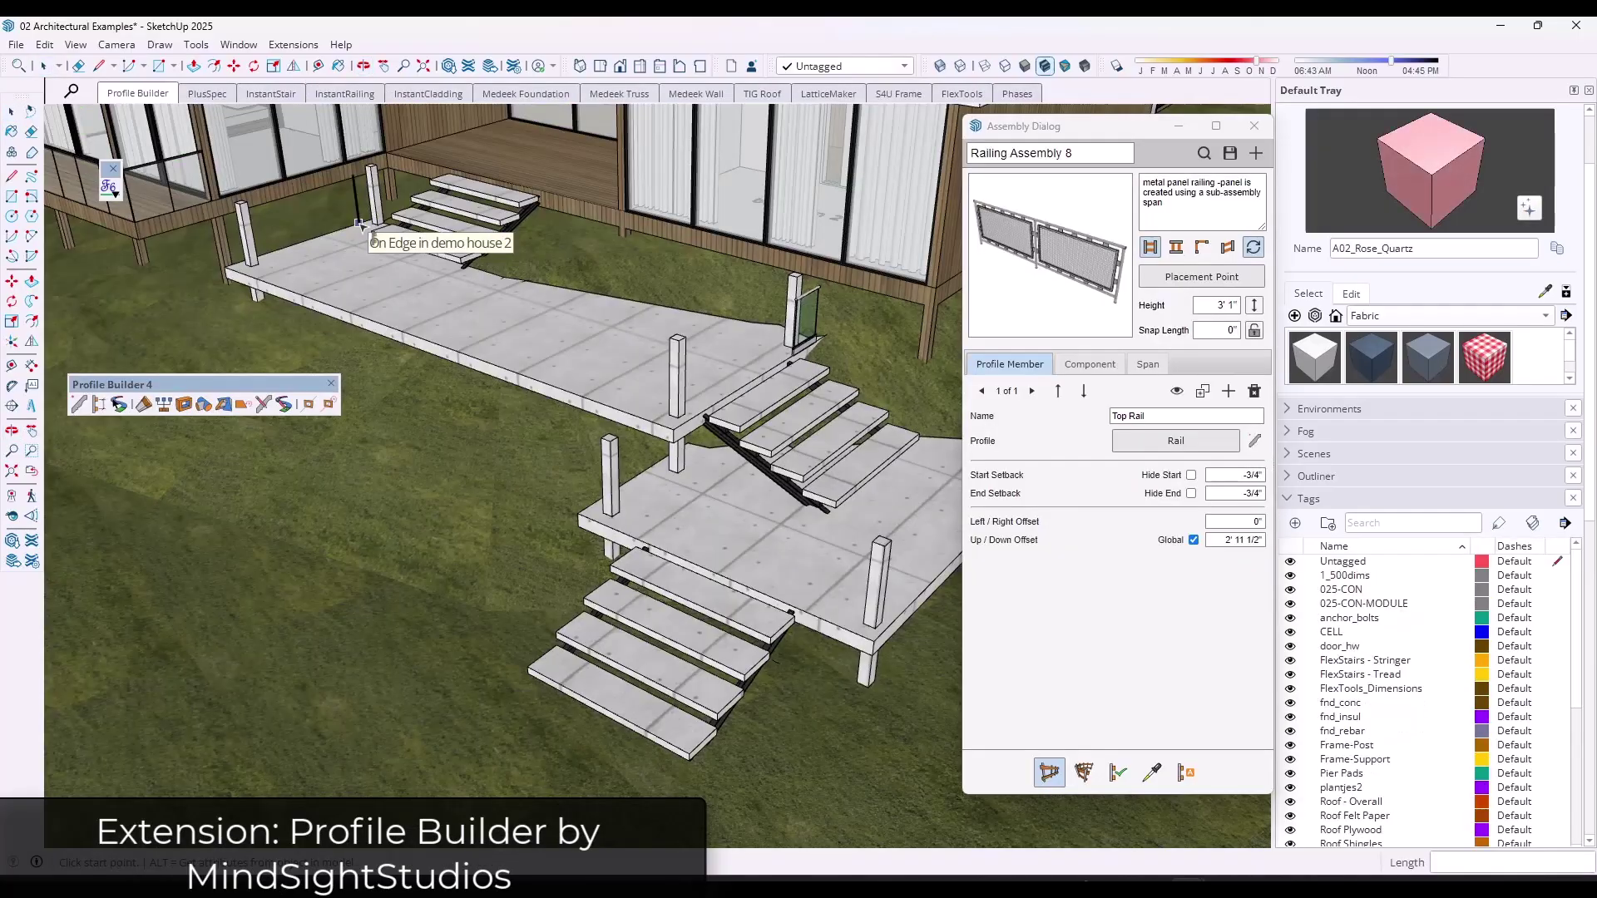
Build Railing Assembly 8 along the upper deck's outer edge and around its corner to the stairs with Profile Builder
{"action": "left_click", "coordinate": [226, 274]}
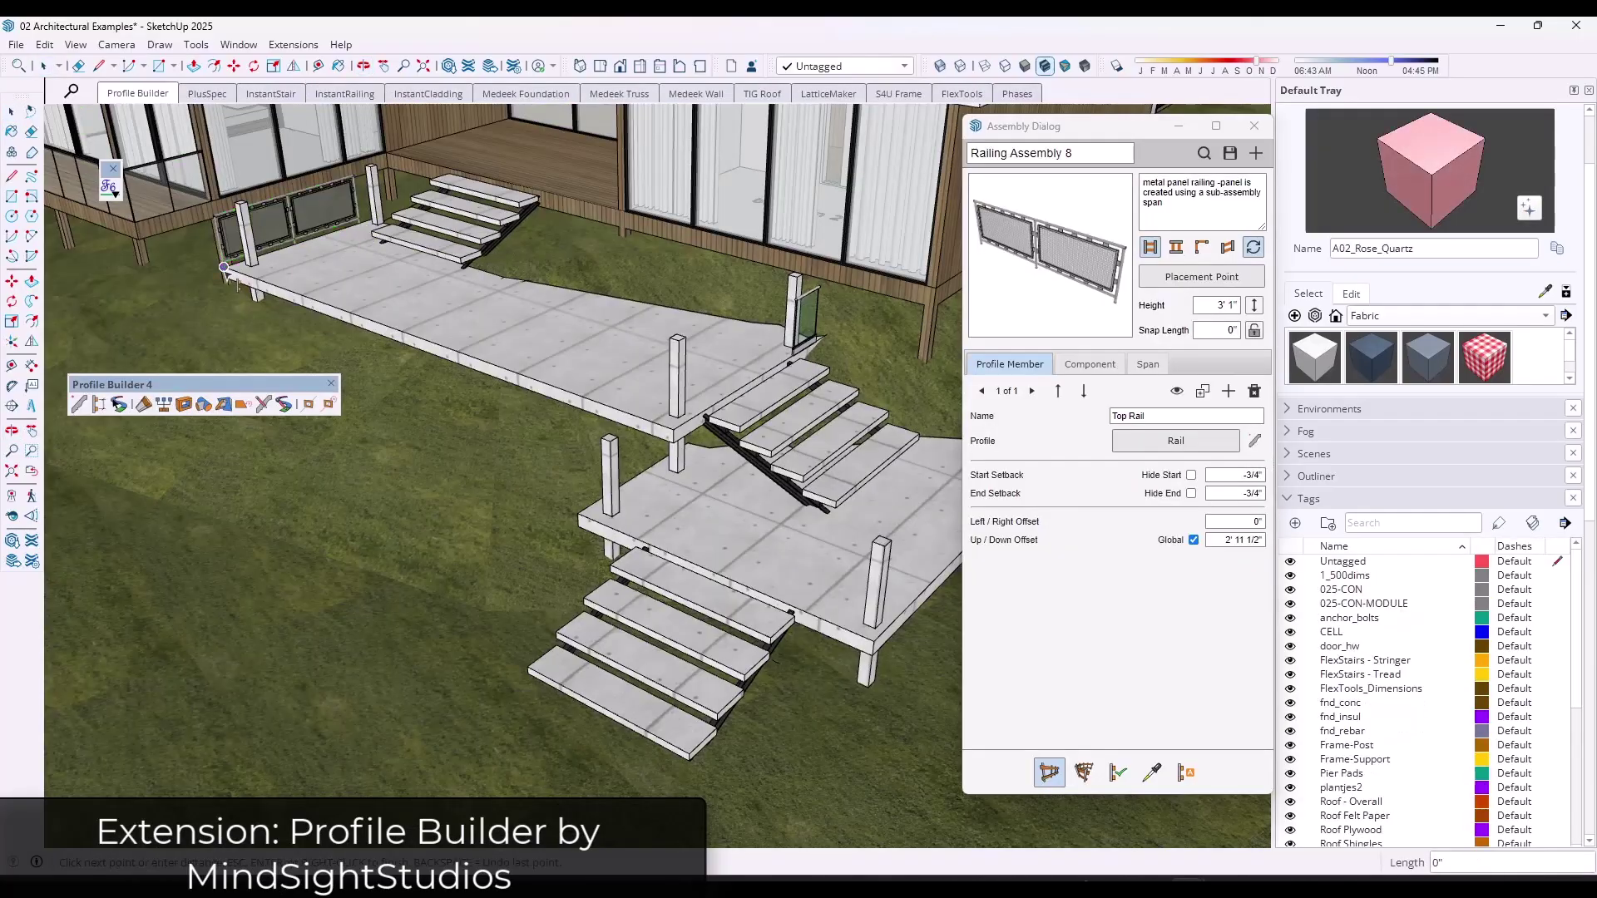
{"action": "left_click", "coordinate": [678, 431]}
{"action": "left_click", "coordinate": [706, 413]}
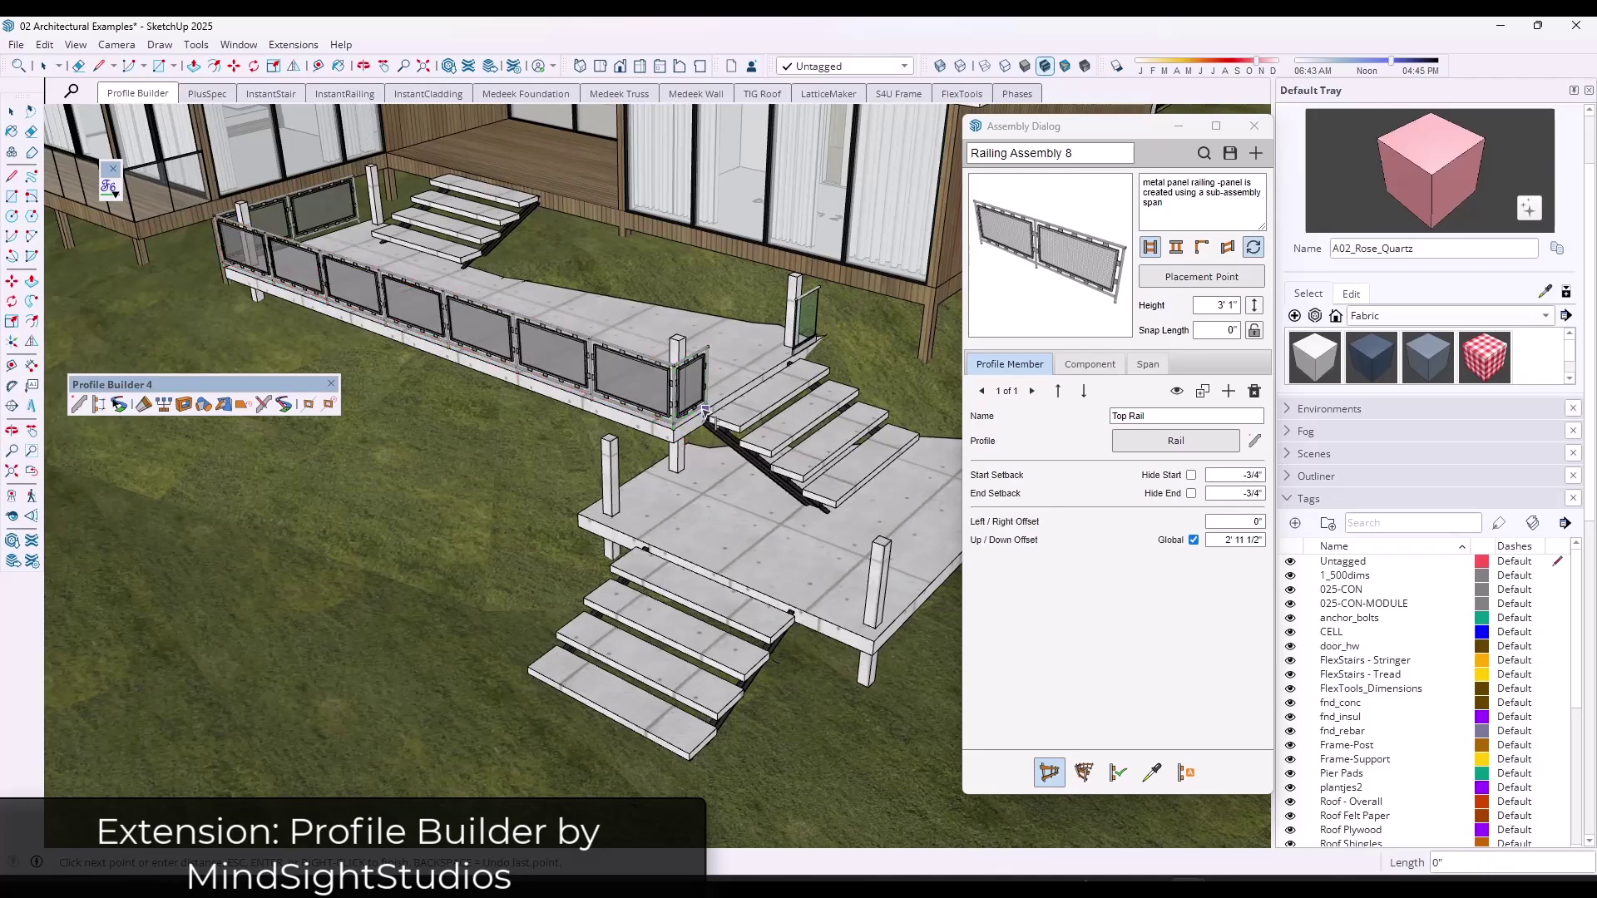
{"action": "key", "text": "Escape"}
Build Railing Assembly 8 along the lower deck's edges on both sides of the bottom stairs
{"action": "left_click", "coordinate": [1052, 774]}
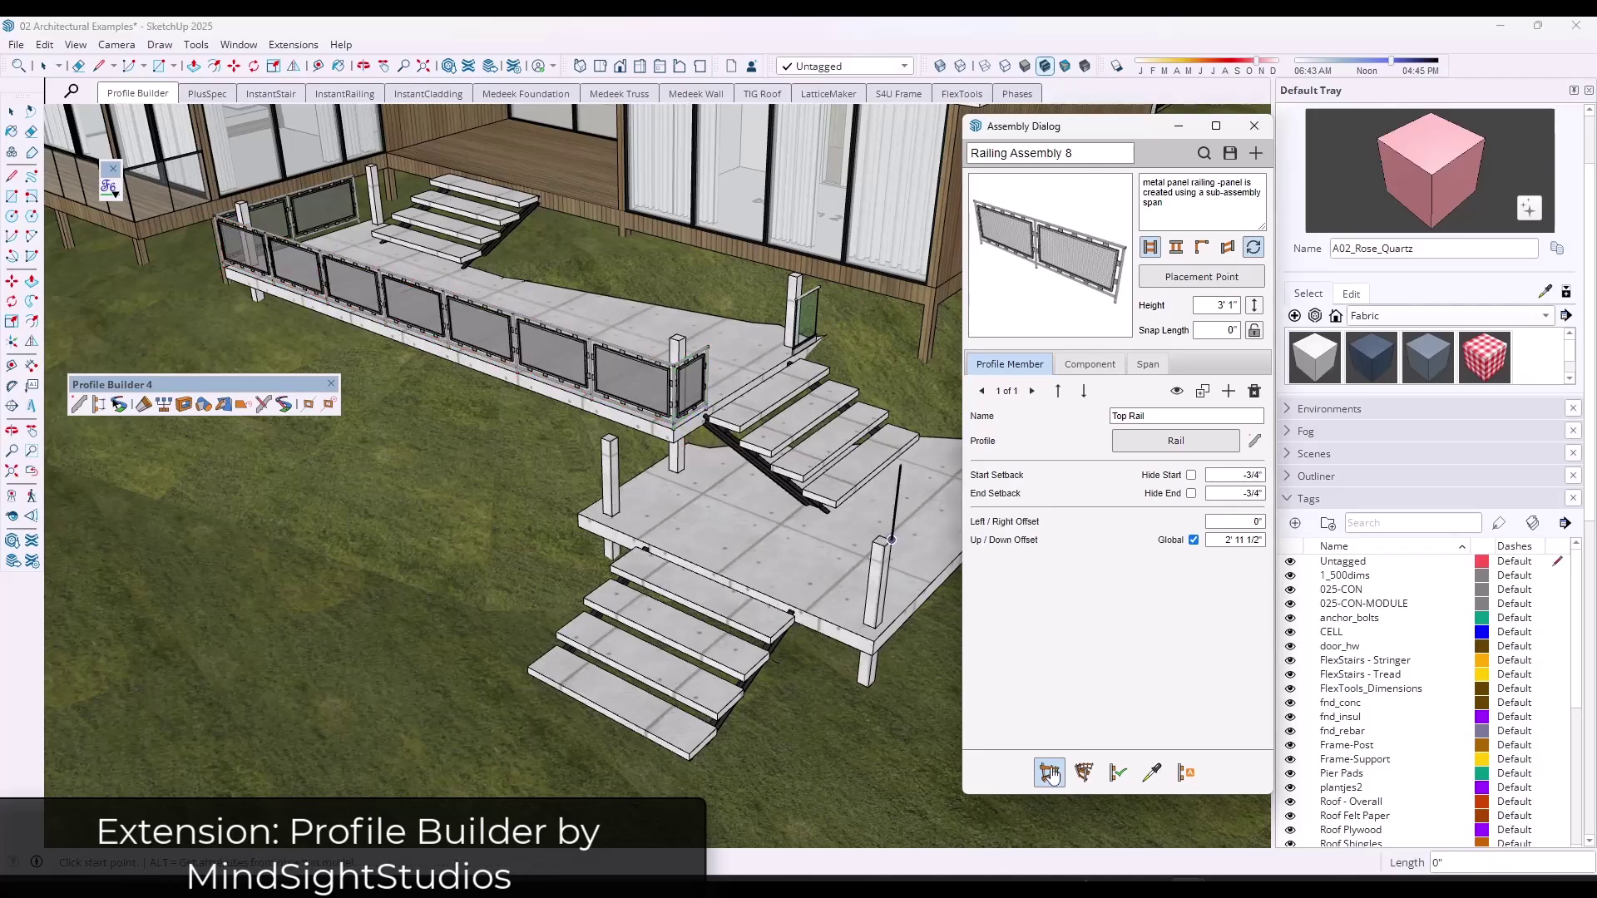
{"action": "left_click", "coordinate": [651, 464]}
{"action": "double_click", "coordinate": [577, 513]}
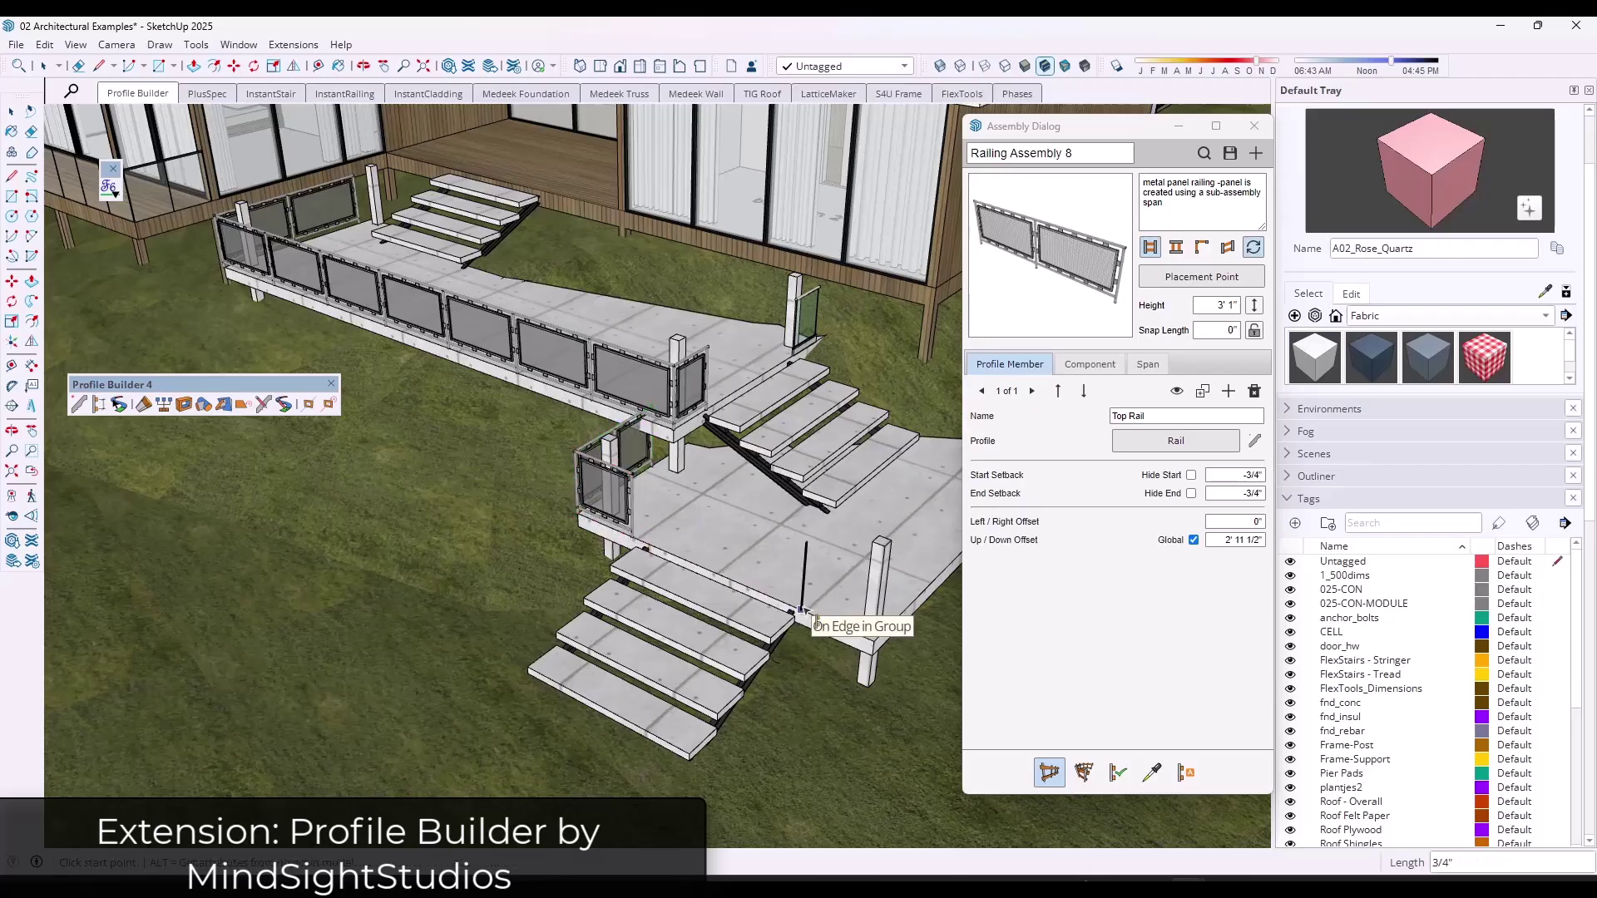
{"action": "left_click", "coordinate": [791, 613]}
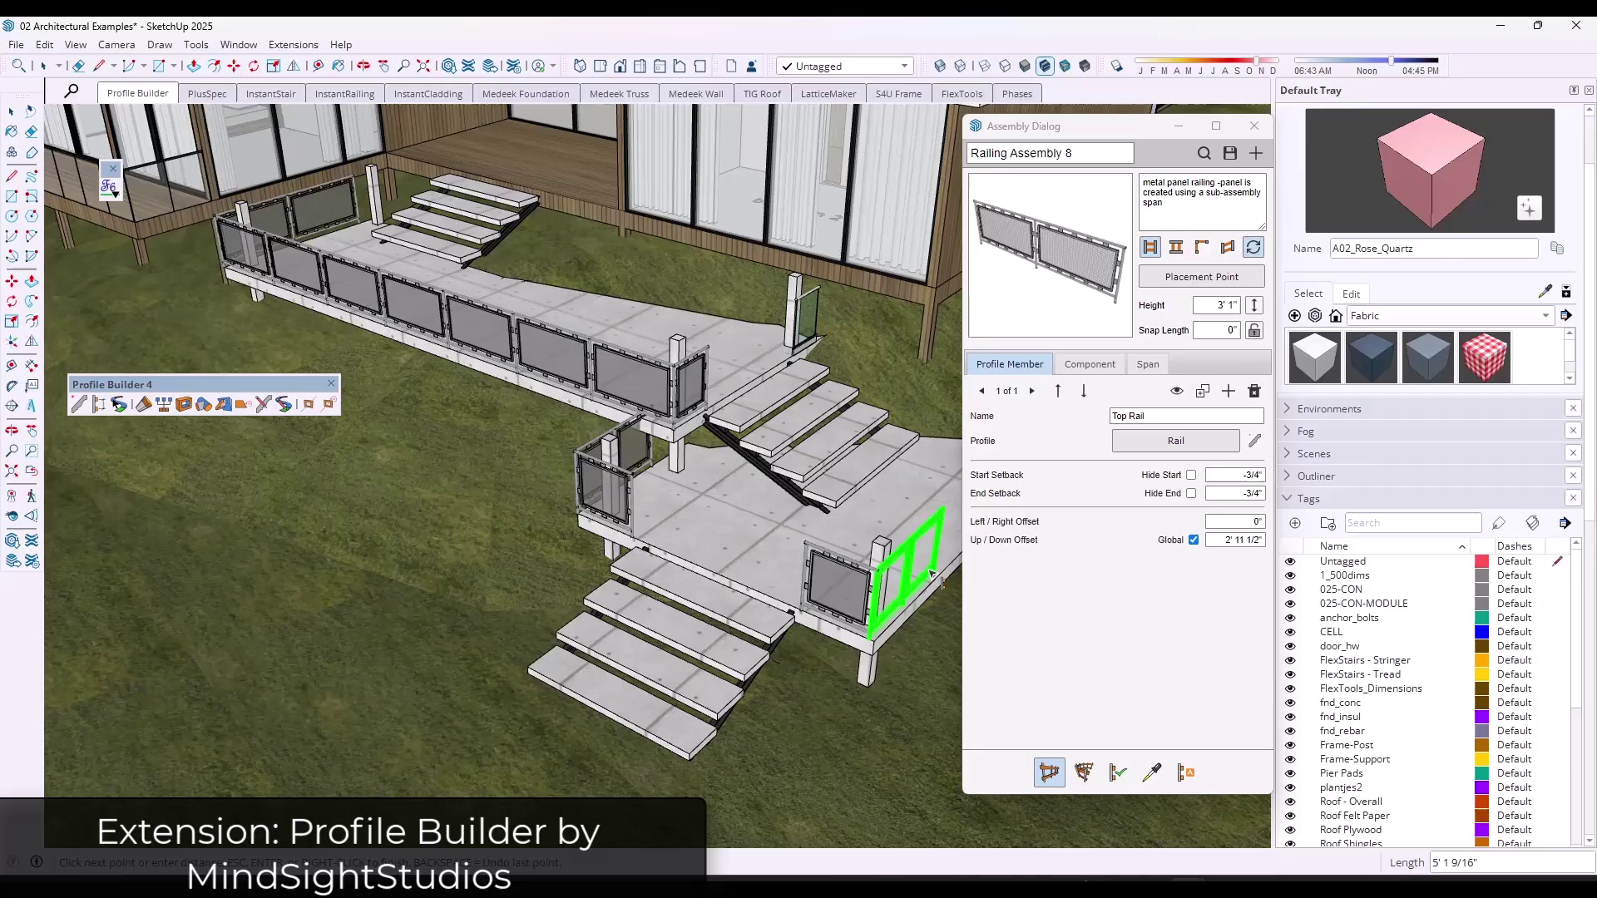
{"action": "middle_click_drag", "start_coordinate": [940, 572], "coordinate": [821, 604], "text": "shift"}
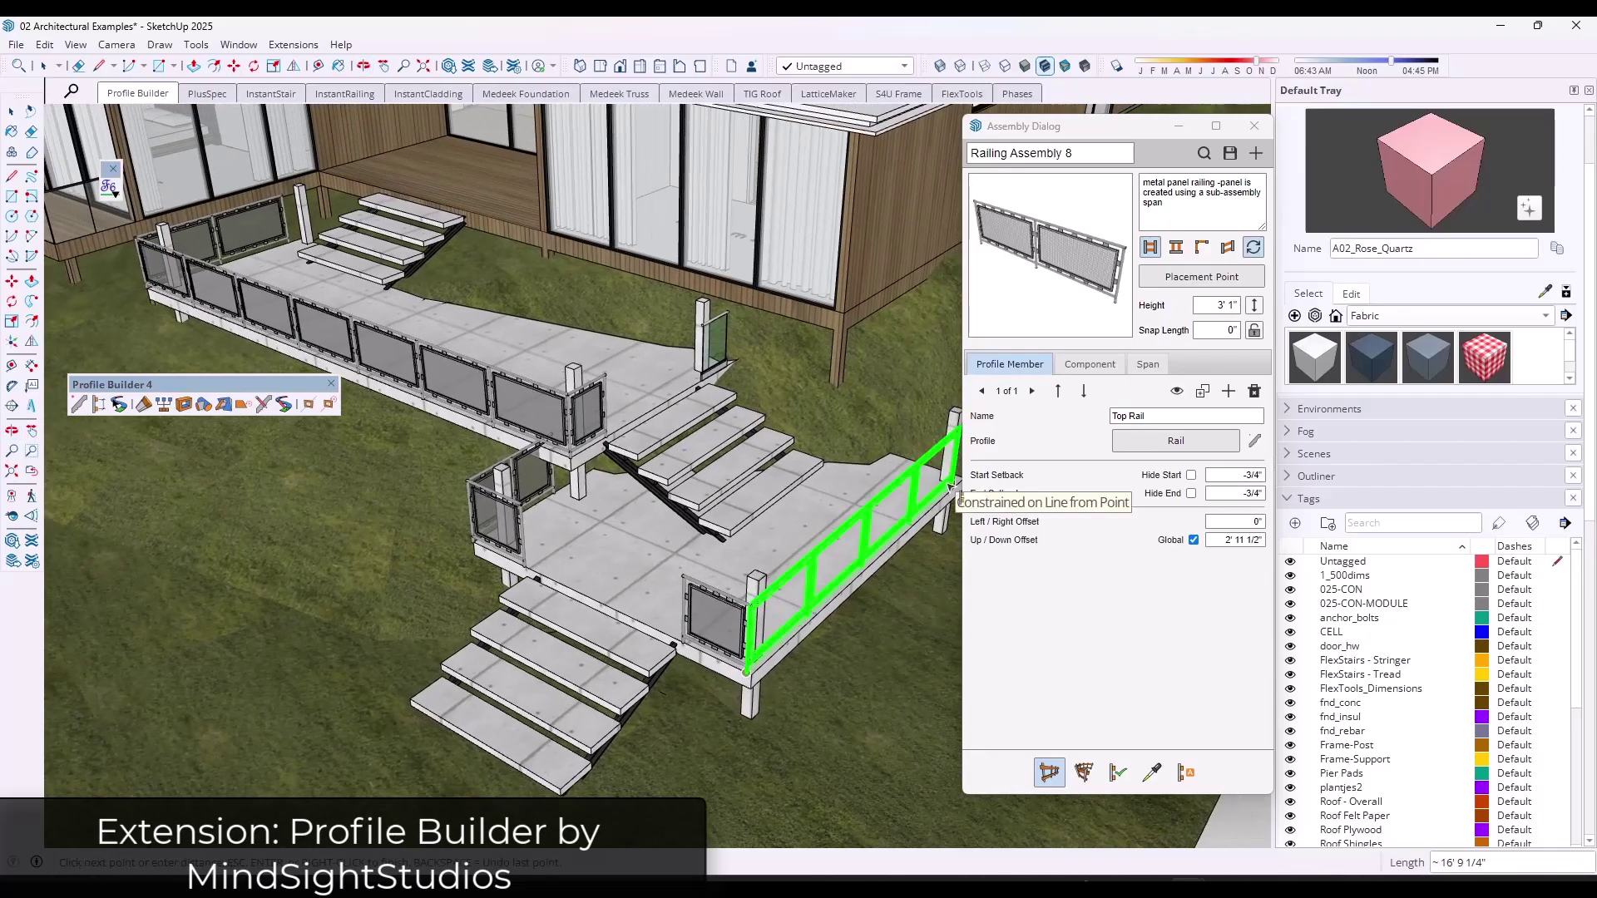
{"action": "double_click", "coordinate": [948, 491]}
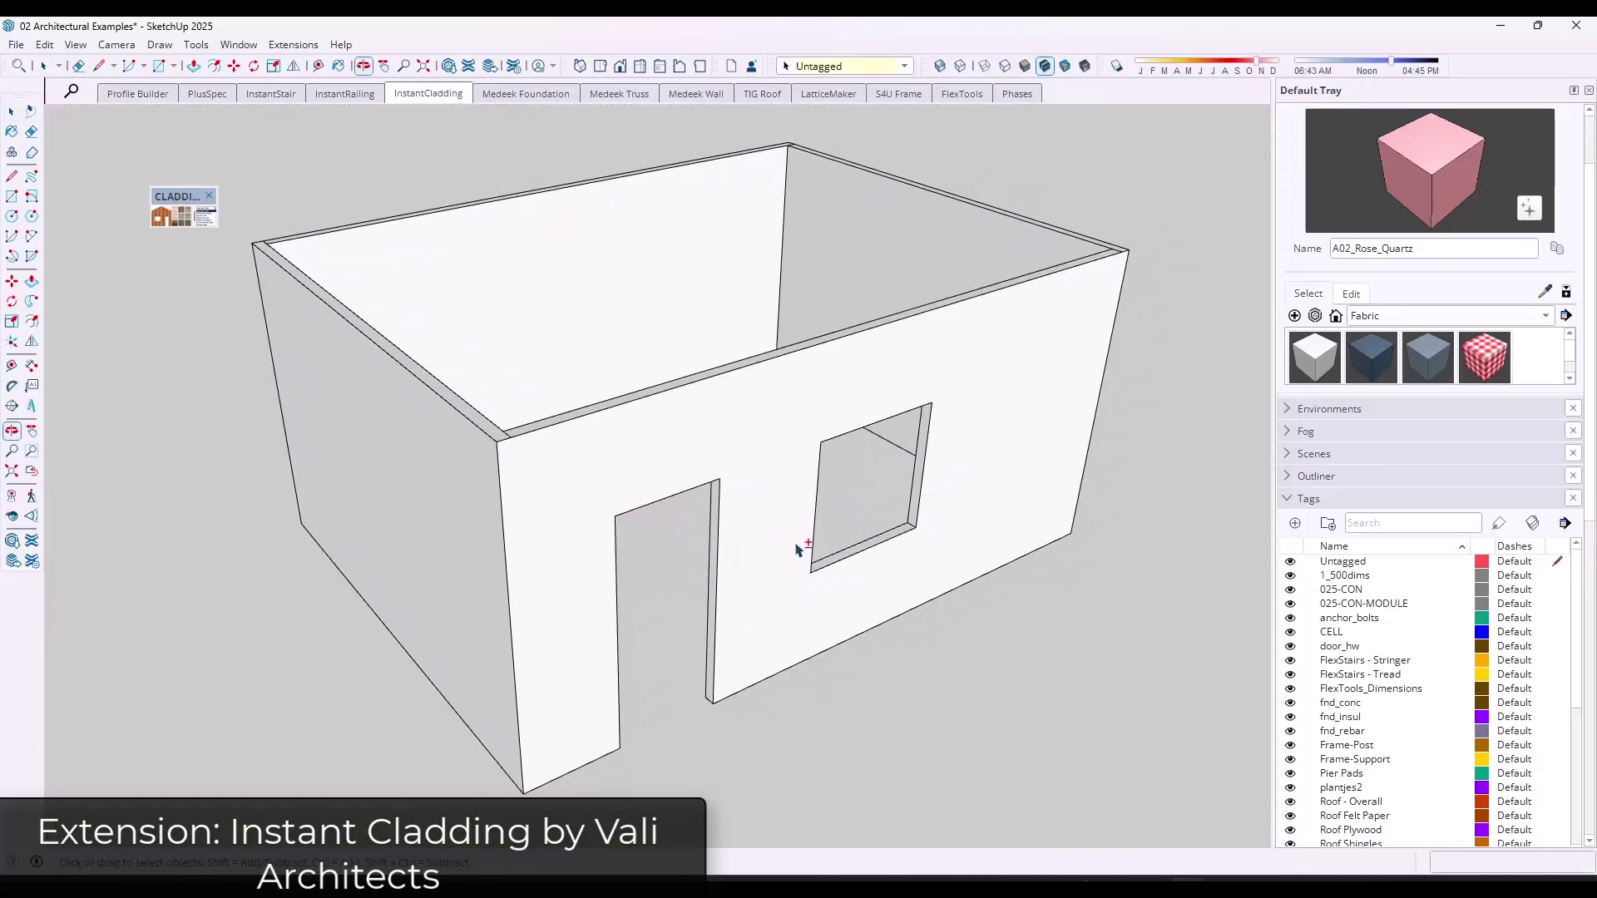
{"action": "key", "text": "space"}
Apply the Stone Plank Batten preset of Instant Cladding to the two selected outer wall faces, disabling user profiles
{"action": "left_click", "coordinate": [481, 496]}
{"action": "left_click", "coordinate": [160, 219]}
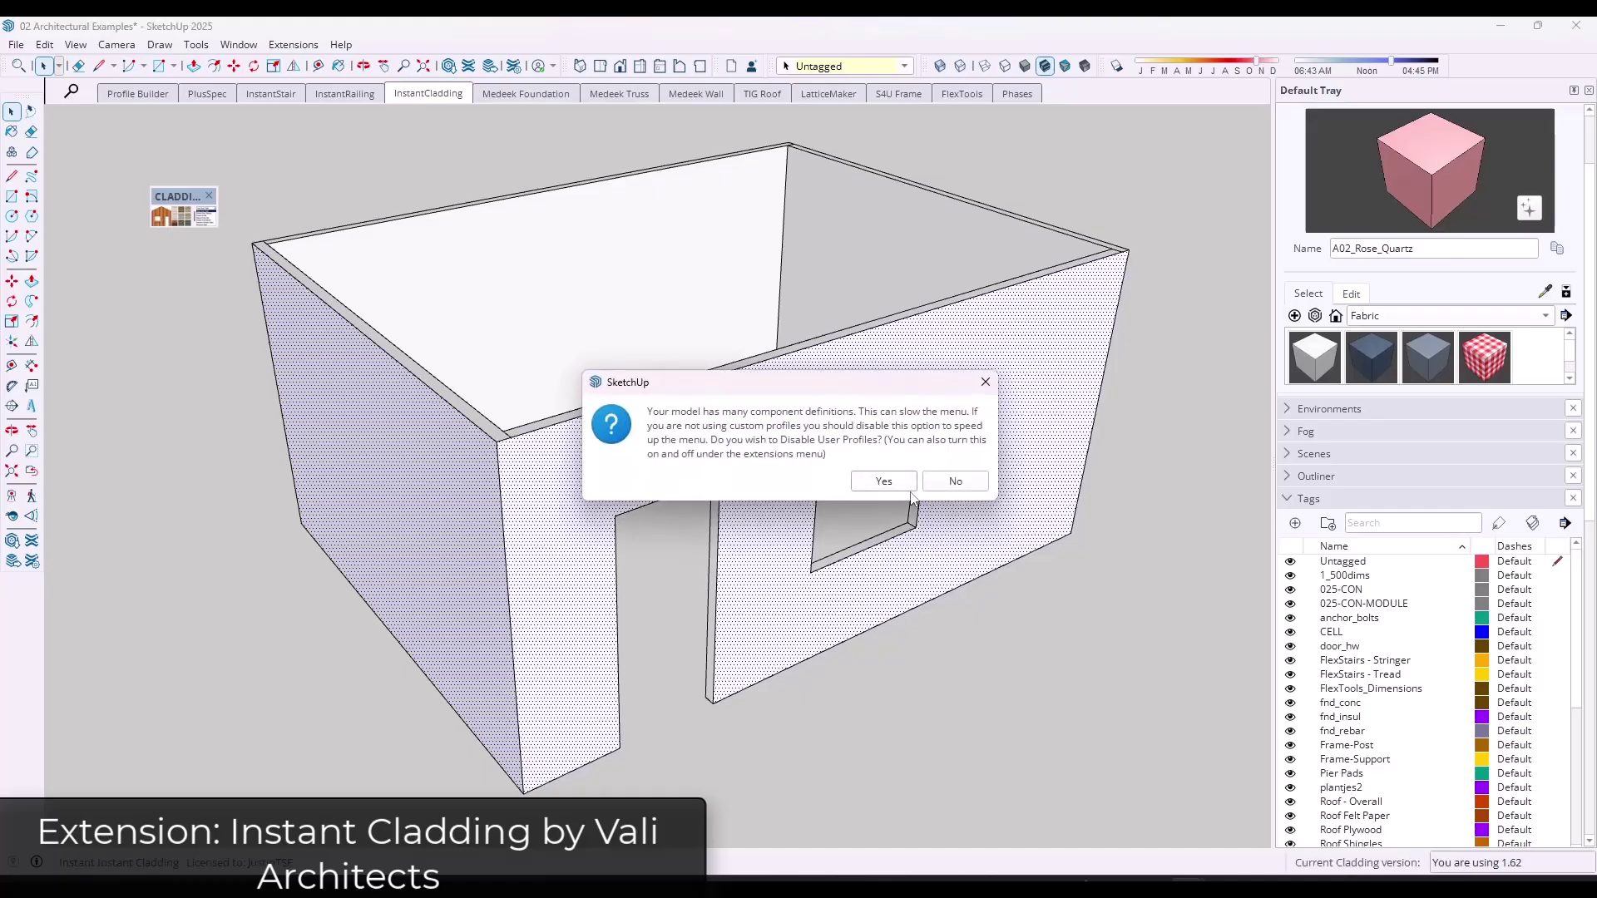
{"action": "left_click", "coordinate": [884, 483]}
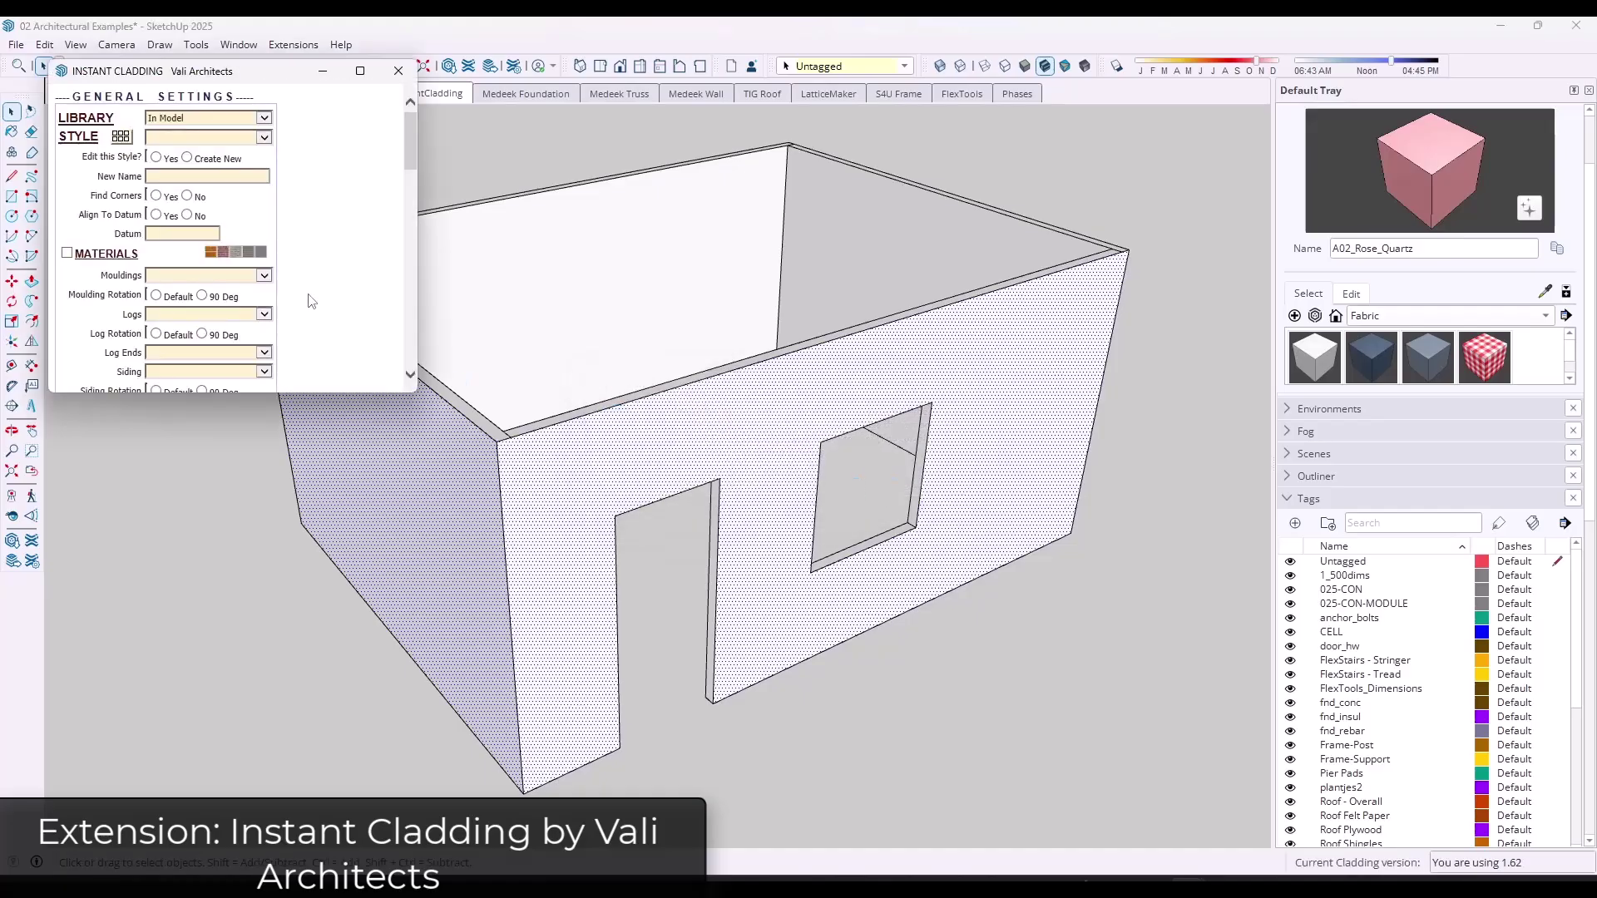
{"action": "left_click", "coordinate": [116, 141]}
{"action": "scroll", "coordinate": [237, 433], "scroll_direction": "down", "scroll_amount": 5}
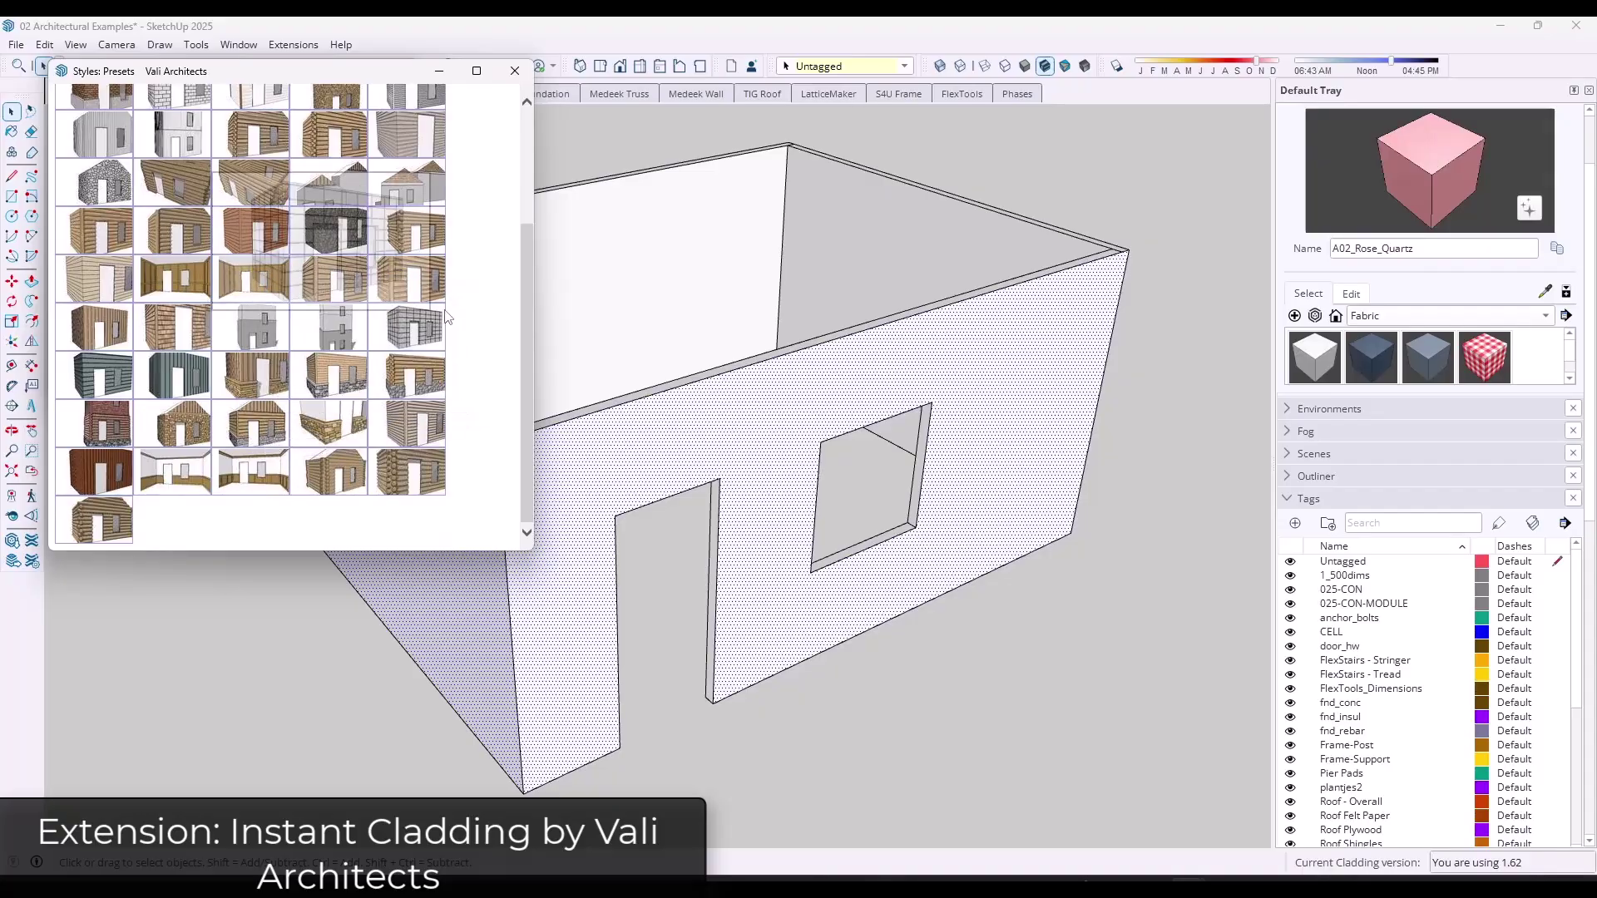
{"action": "left_click", "coordinate": [515, 70]}
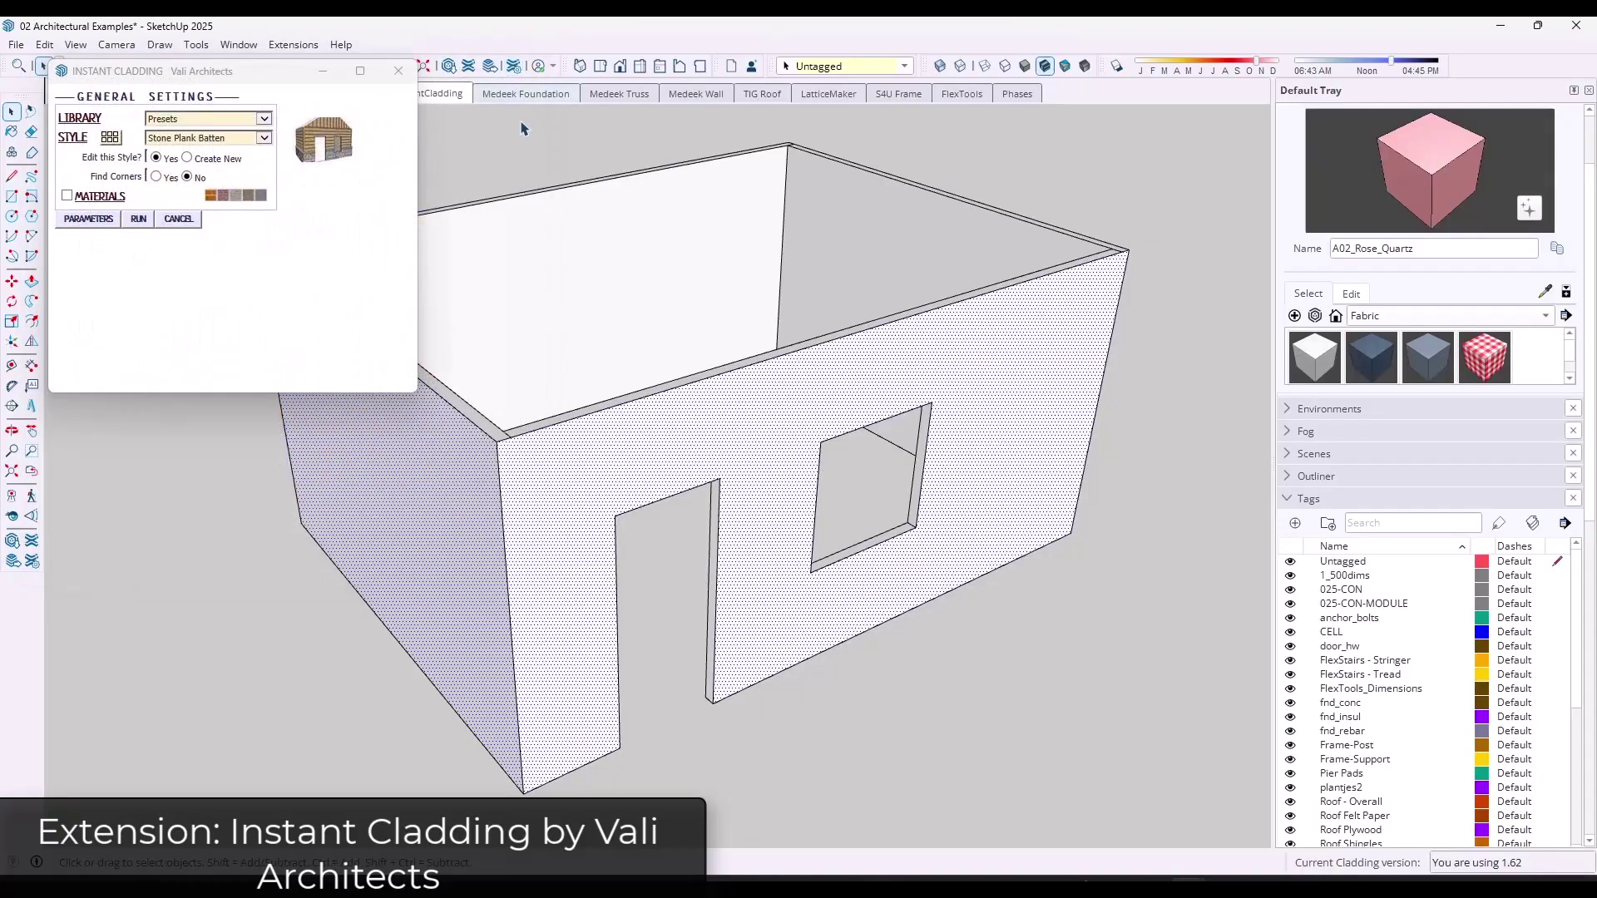
{"action": "left_click", "coordinate": [138, 219]}
{"action": "left_click", "coordinate": [261, 404]}
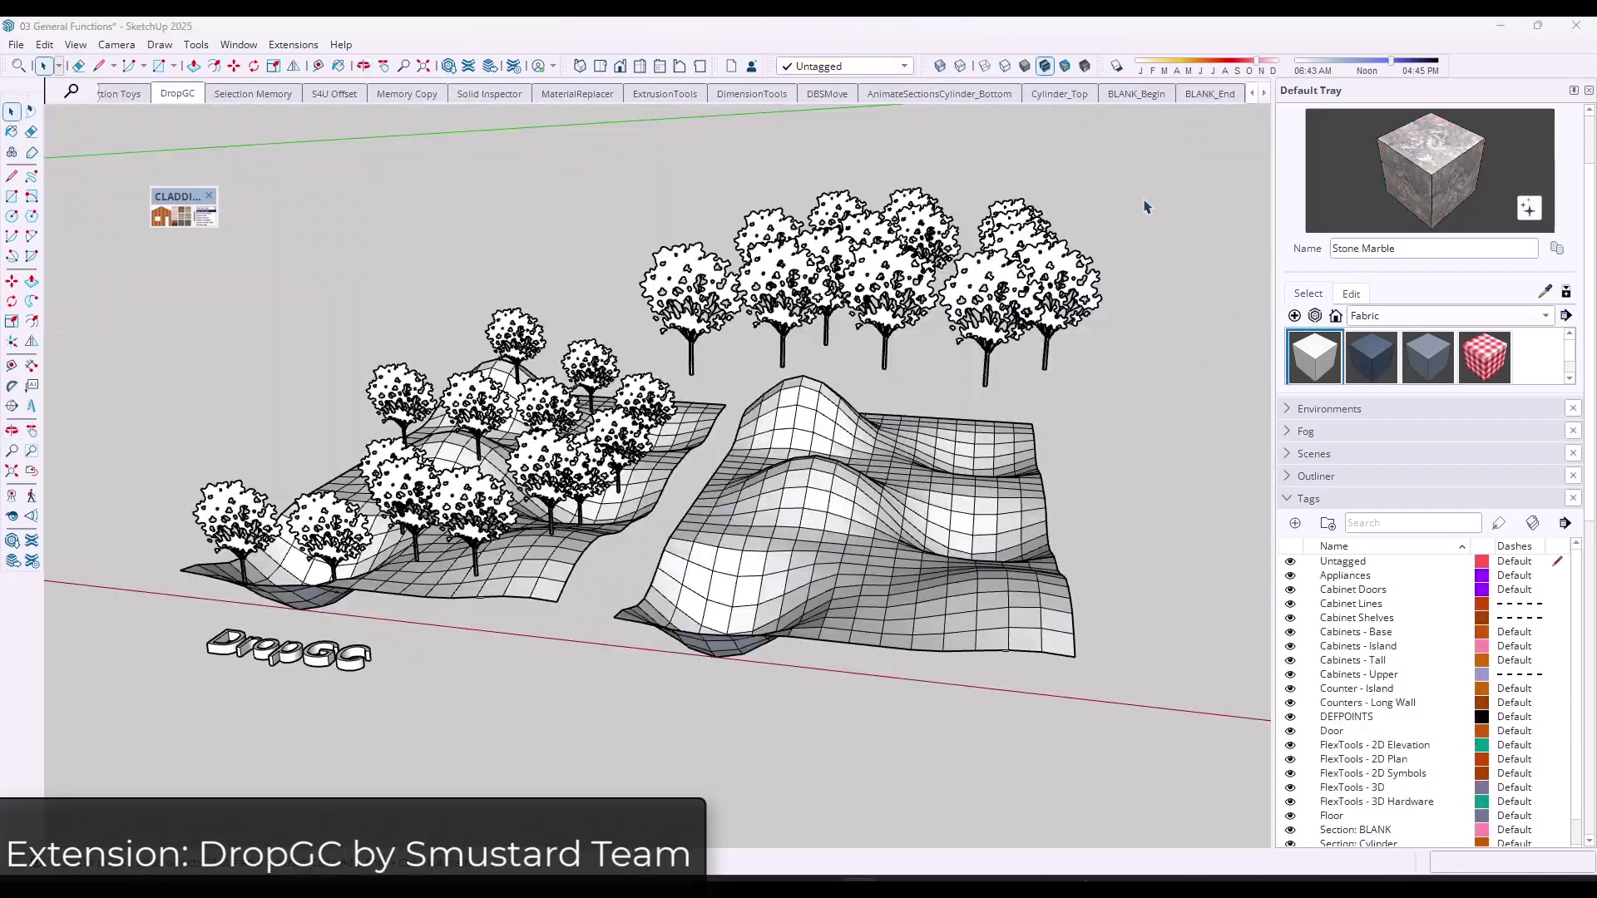
{"action": "left_click_drag", "start_coordinate": [1145, 206], "coordinate": [753, 366]}
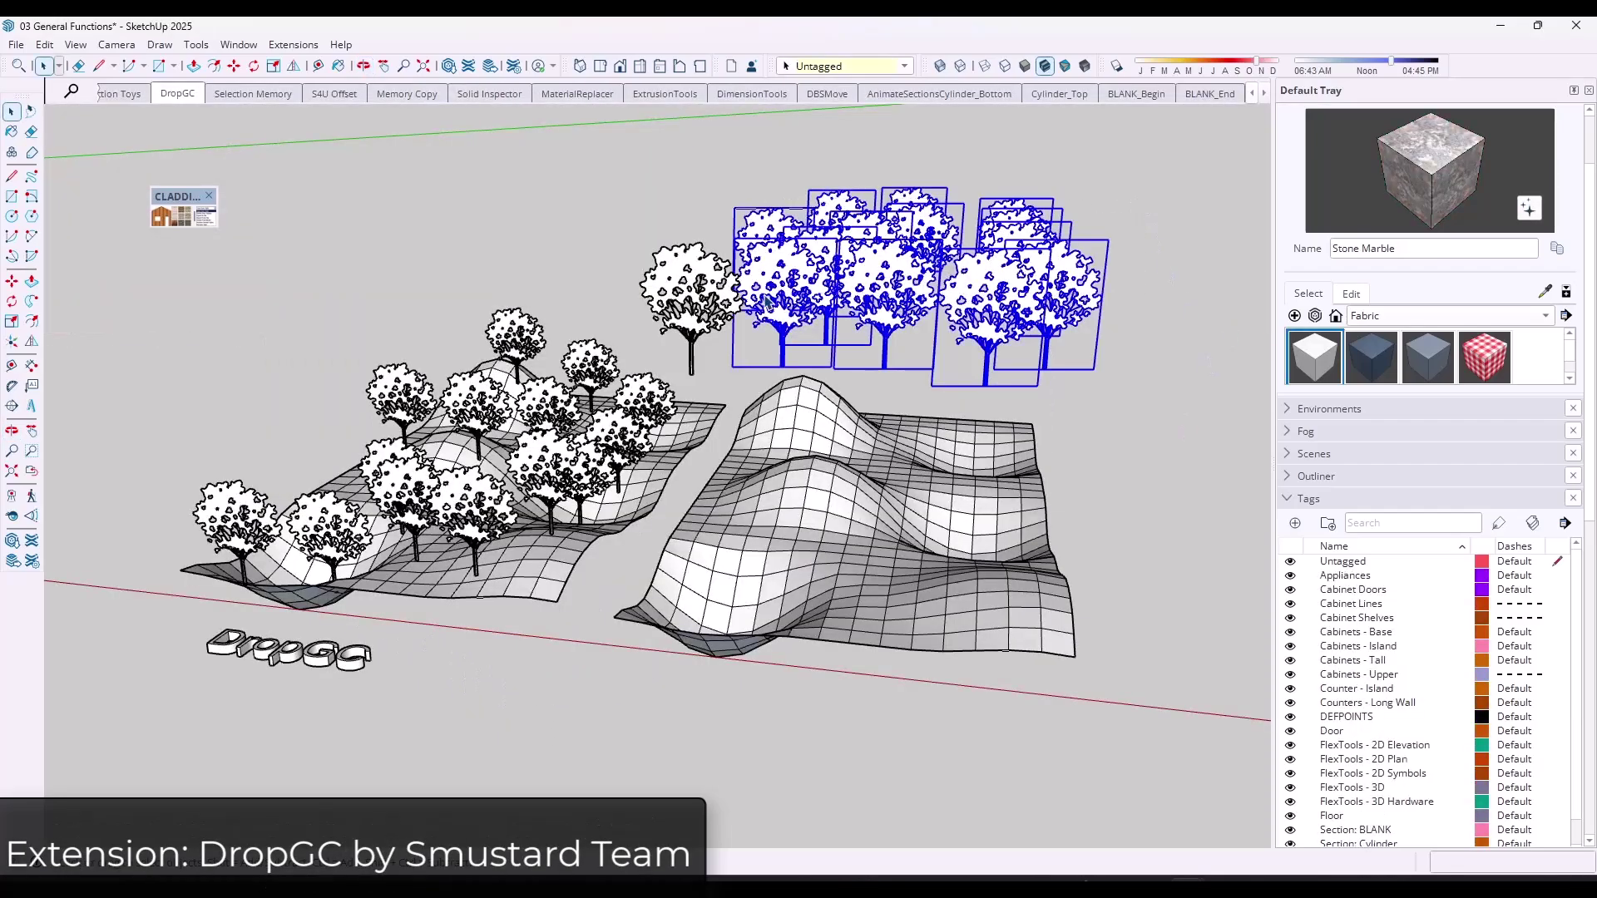
Drop the selected trees onto the hilly terrain below them with DropGC
{"action": "left_click", "coordinate": [295, 45]}
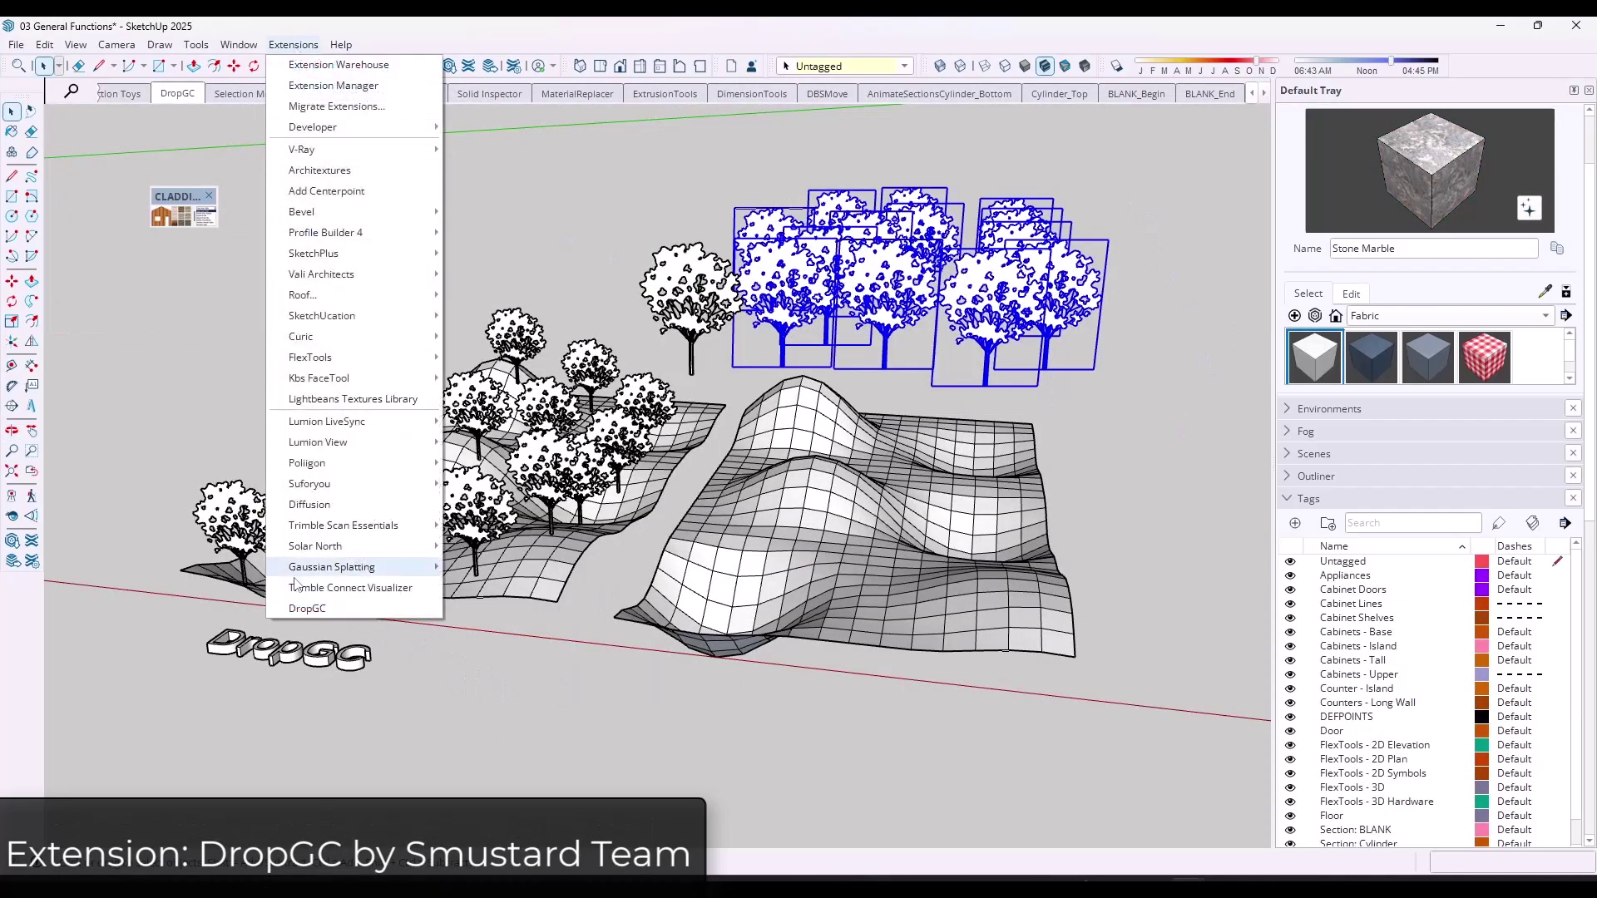
{"action": "left_click", "coordinate": [307, 608]}
{"action": "mouse_move", "coordinate": [876, 449]}
{"action": "middle_mouse_down"}
{"action": "mouse_move", "coordinate": [890, 541]}
{"action": "mouse_move", "coordinate": [907, 445]}
{"action": "middle_mouse_up"}
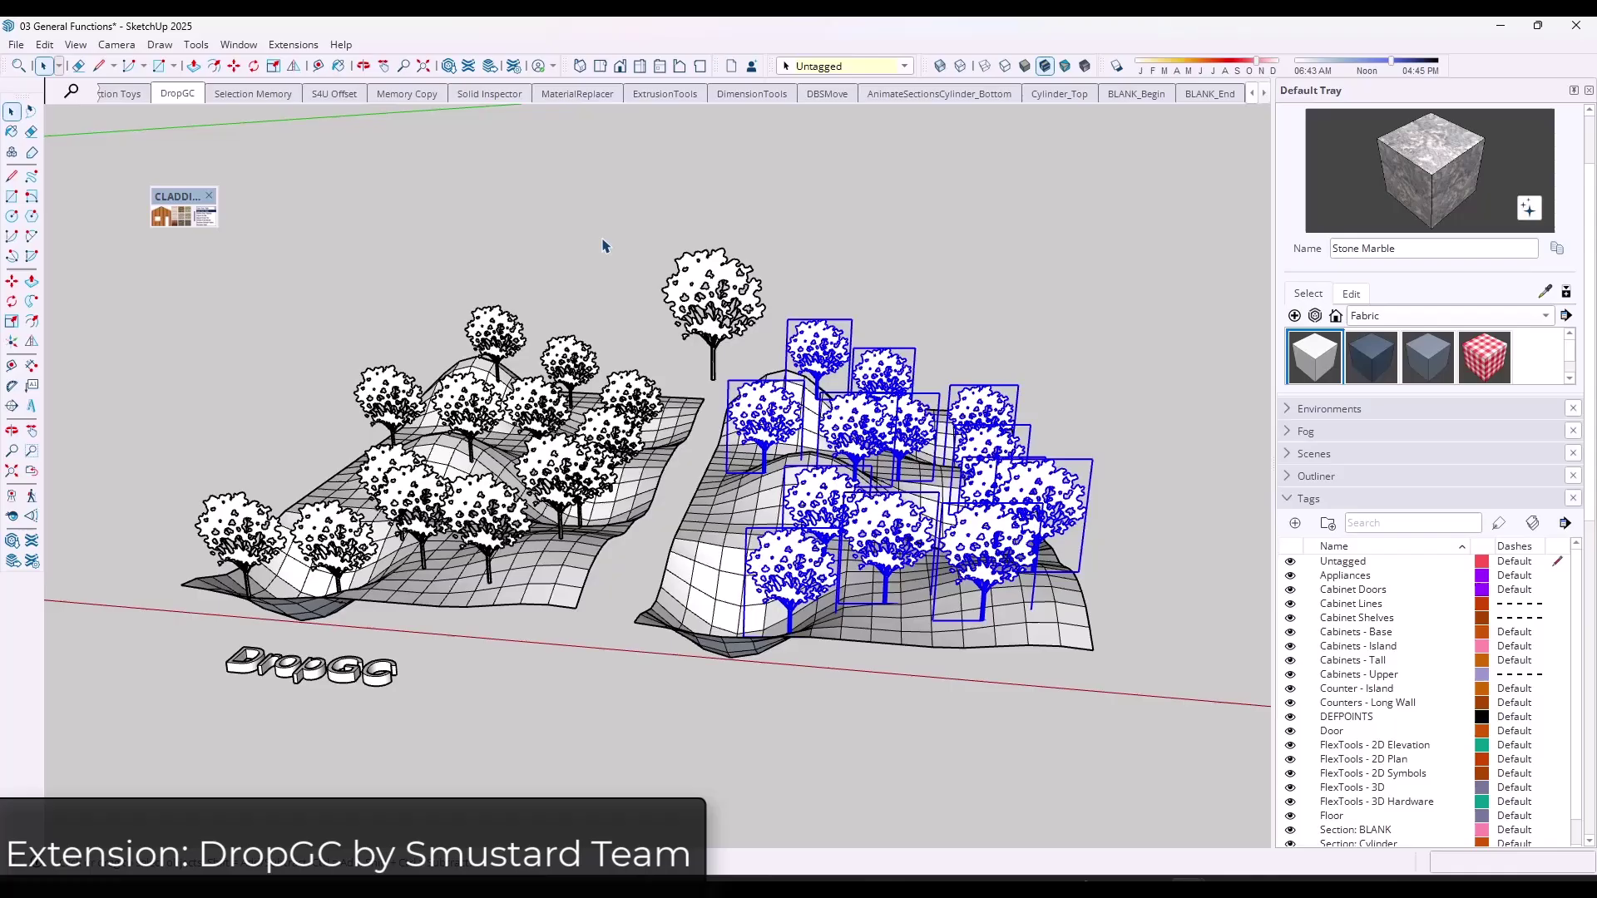
{"action": "left_click", "coordinate": [1251, 93]}
{"action": "left_click", "coordinate": [1251, 94]}
{"action": "left_click", "coordinate": [1251, 94]}
{"action": "left_click", "coordinate": [1251, 93]}
{"action": "left_click", "coordinate": [1251, 93]}
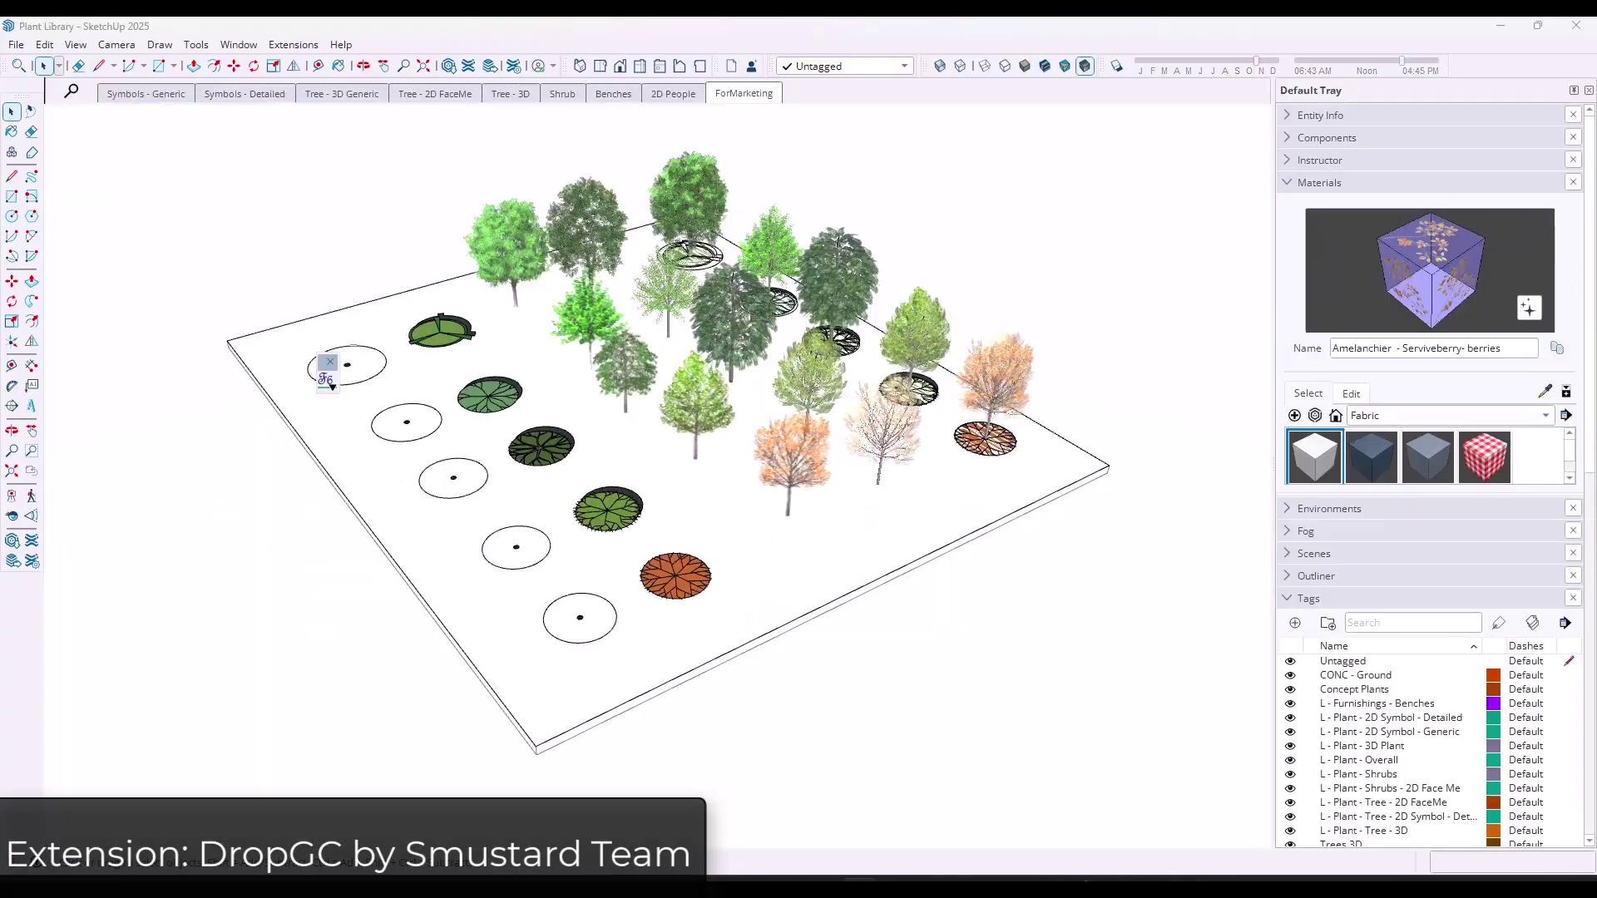
Select the tree components along the back edge of the Plant Library display one by one, starting with the orange tree
{"action": "mouse_move", "coordinate": [713, 410]}
{"action": "middle_mouse_down"}
{"action": "mouse_move", "coordinate": [714, 425]}
{"action": "mouse_move", "coordinate": [474, 417]}
{"action": "mouse_move", "coordinate": [416, 400]}
{"action": "mouse_move", "coordinate": [725, 405]}
{"action": "mouse_move", "coordinate": [721, 390]}
{"action": "middle_mouse_up"}
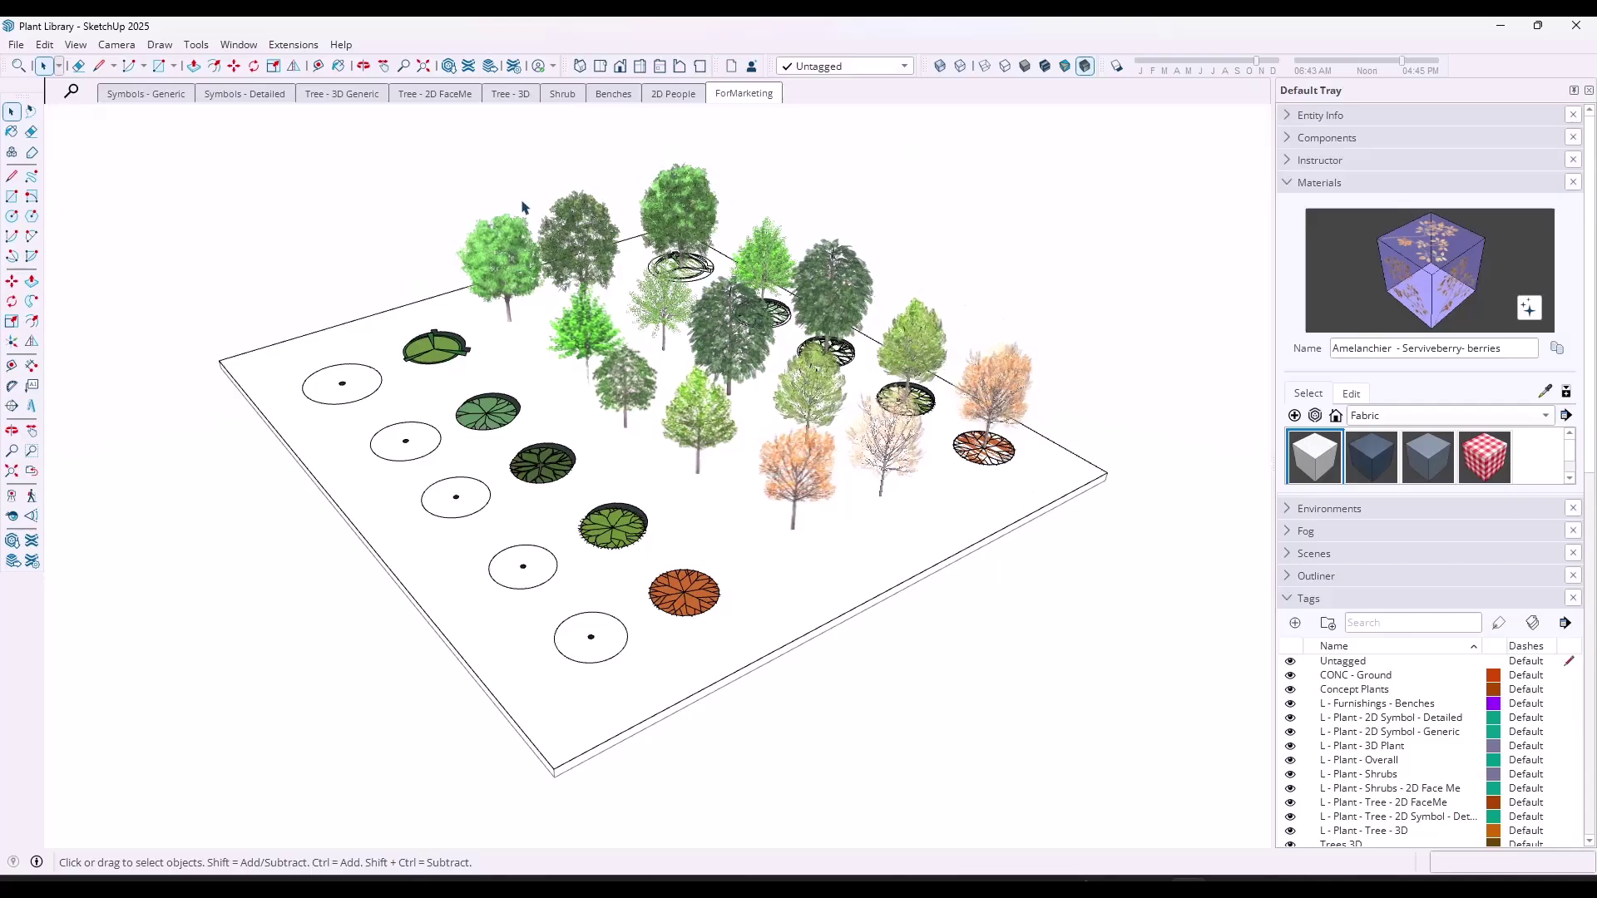
{"action": "left_click", "coordinate": [991, 392]}
{"action": "left_click", "coordinate": [910, 349]}
{"action": "left_click", "coordinate": [837, 295]}
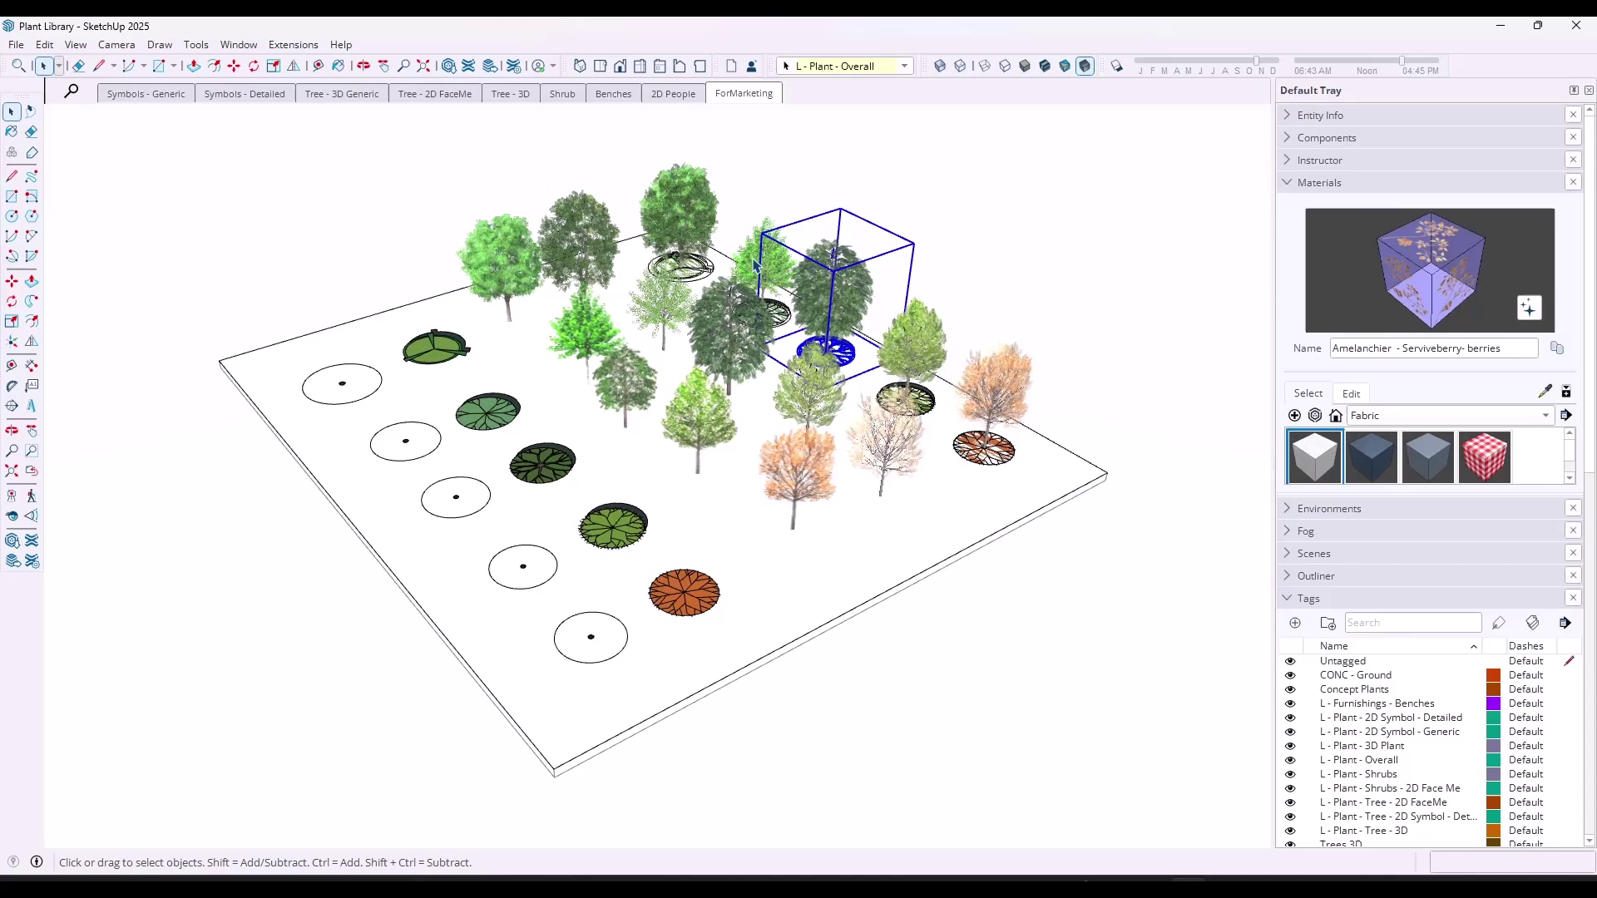
{"action": "left_click", "coordinate": [764, 256]}
{"action": "left_click", "coordinate": [692, 228]}
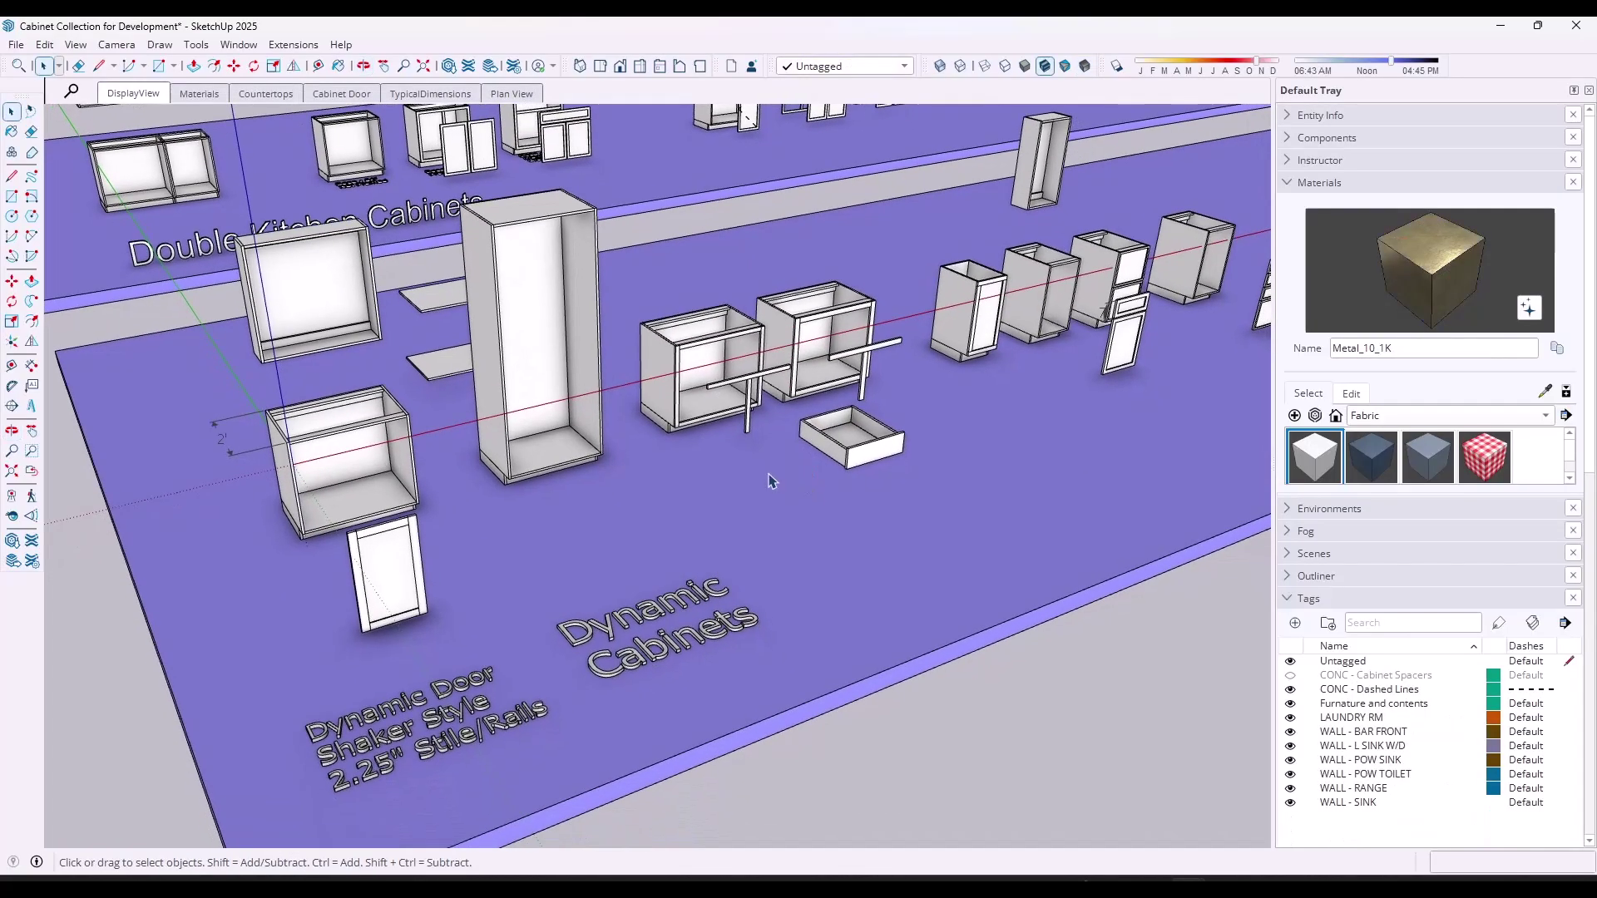
Scale the dynamic base cabinet behind the loose shaker door along the red axis to a width of 36"
{"action": "left_click", "coordinate": [353, 473]}
{"action": "scroll", "coordinate": [358, 468], "scroll_direction": "up", "scroll_amount": 5}
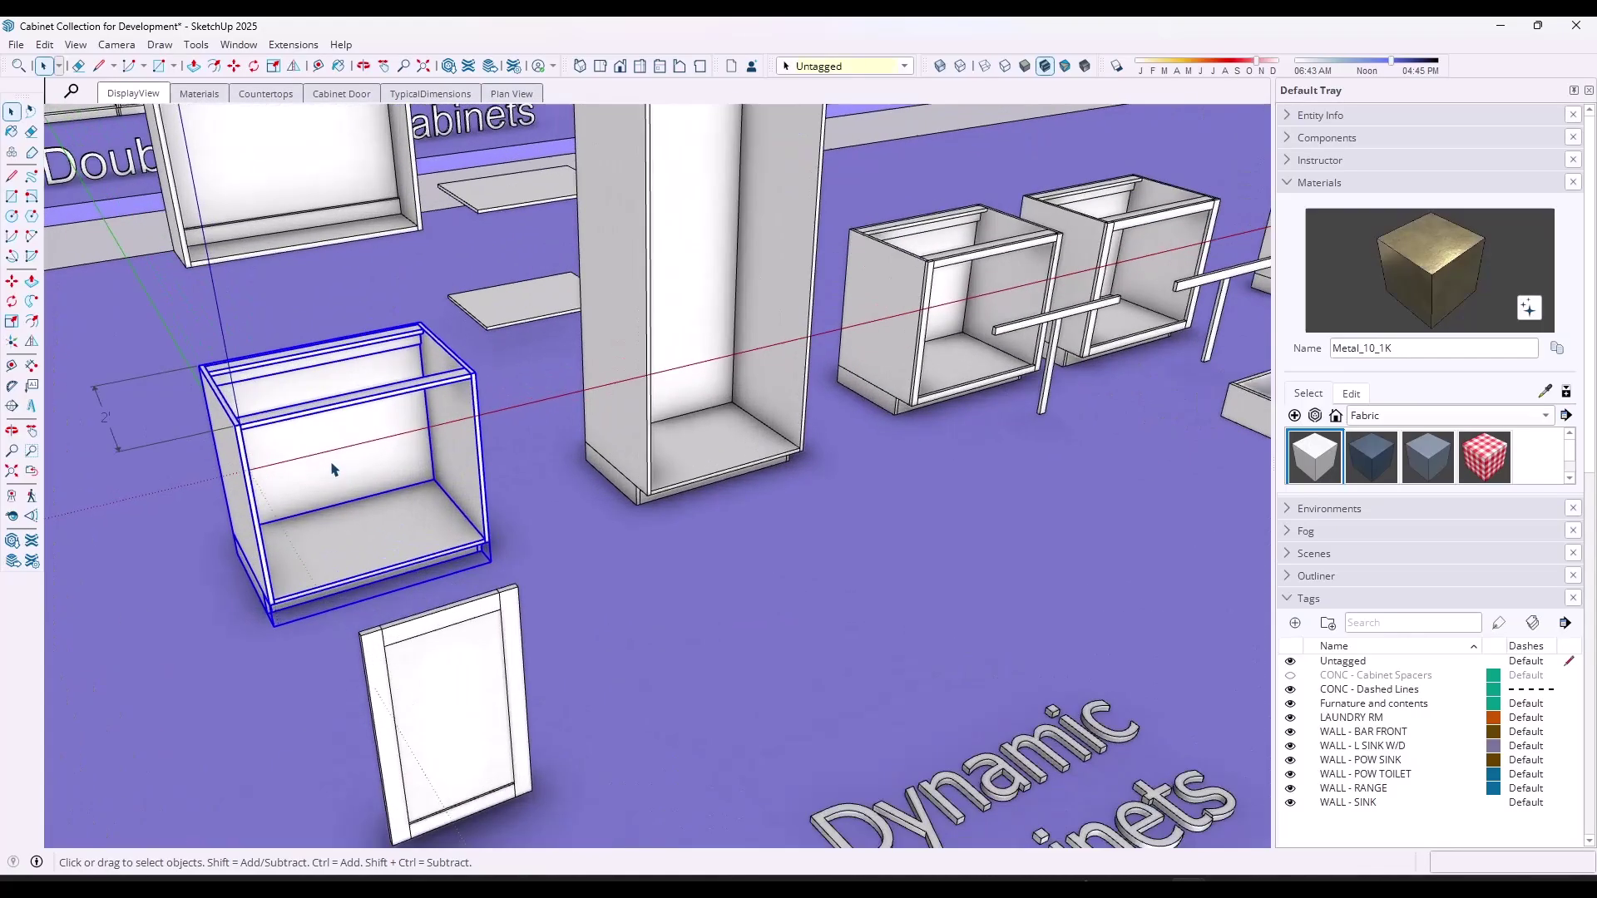
{"action": "key", "text": "s"}
{"action": "left_click", "coordinate": [313, 480]}
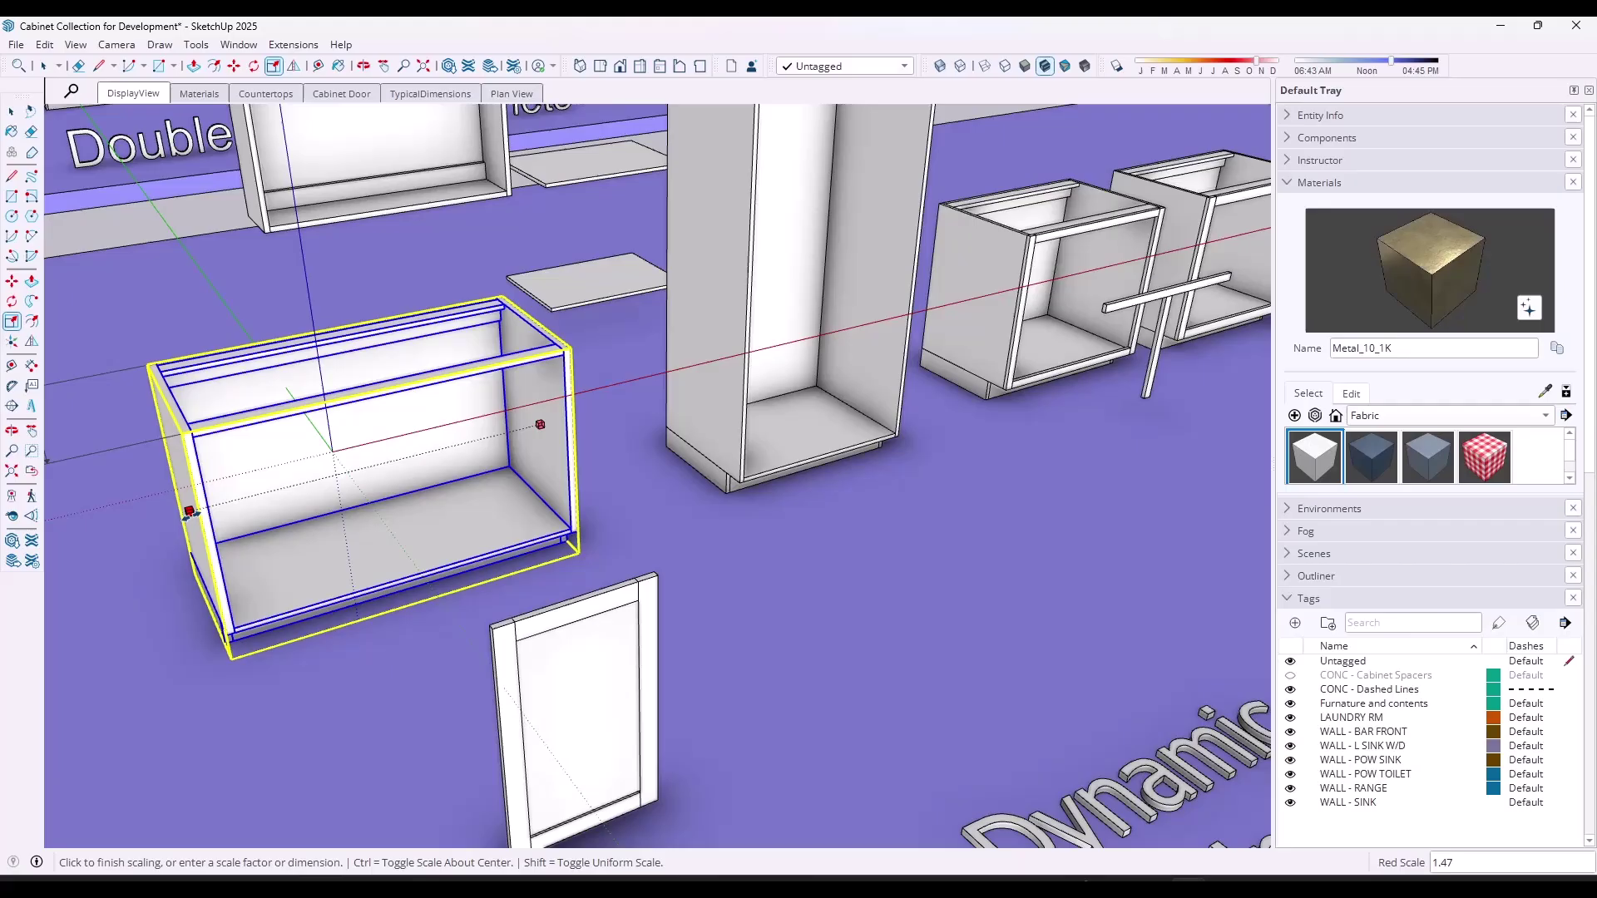
{"action": "left_click", "coordinate": [191, 513]}
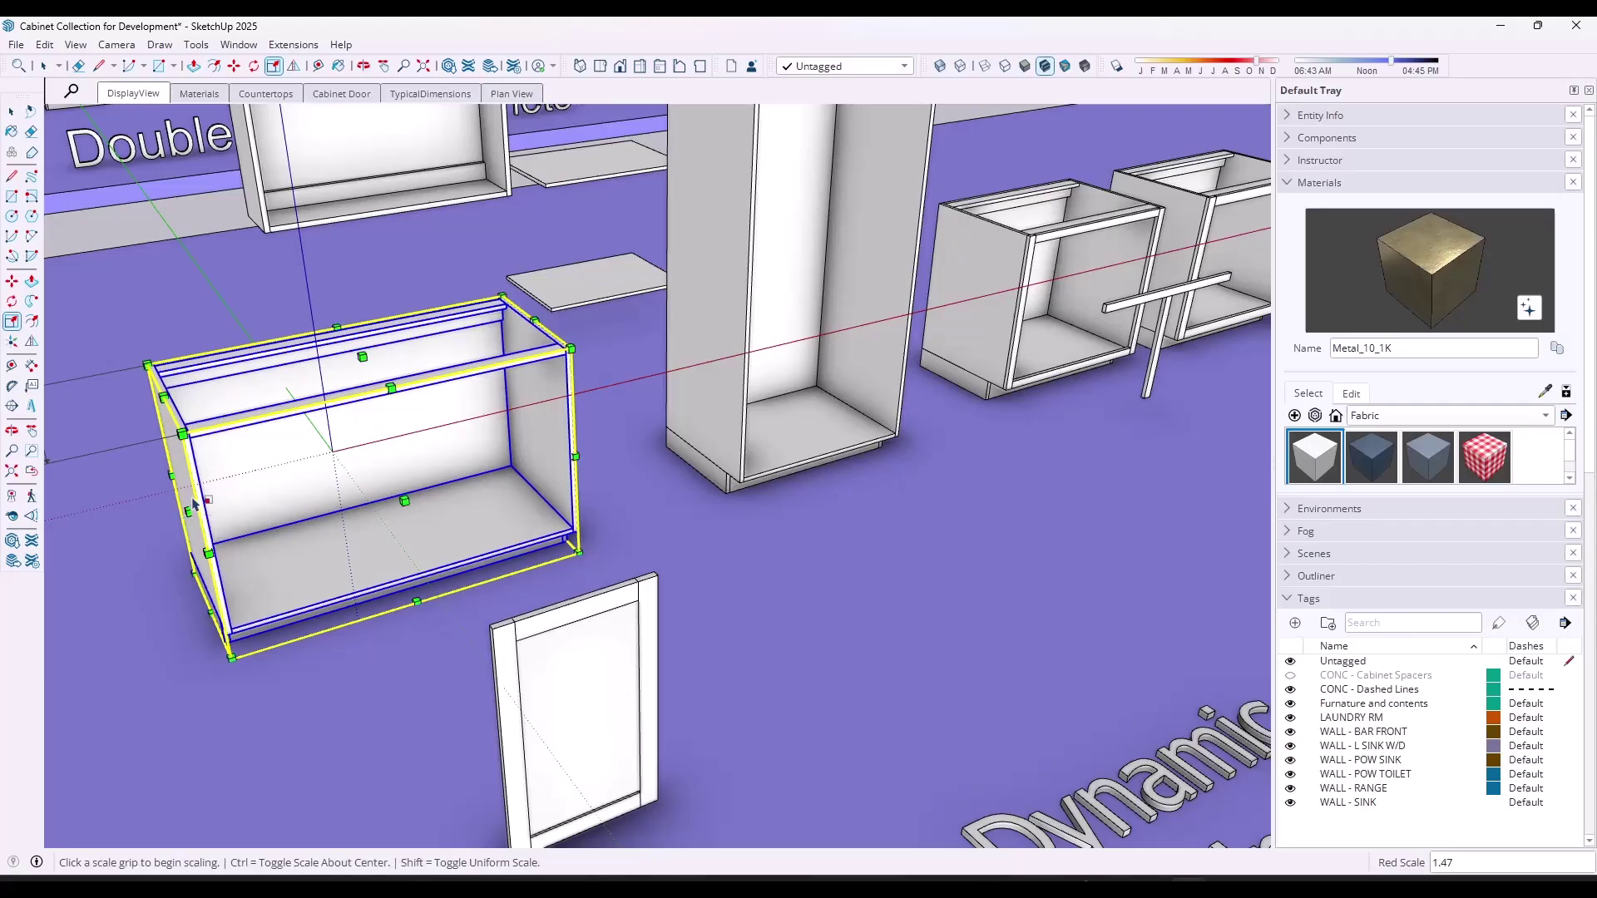
{"action": "left_click", "coordinate": [188, 512]}
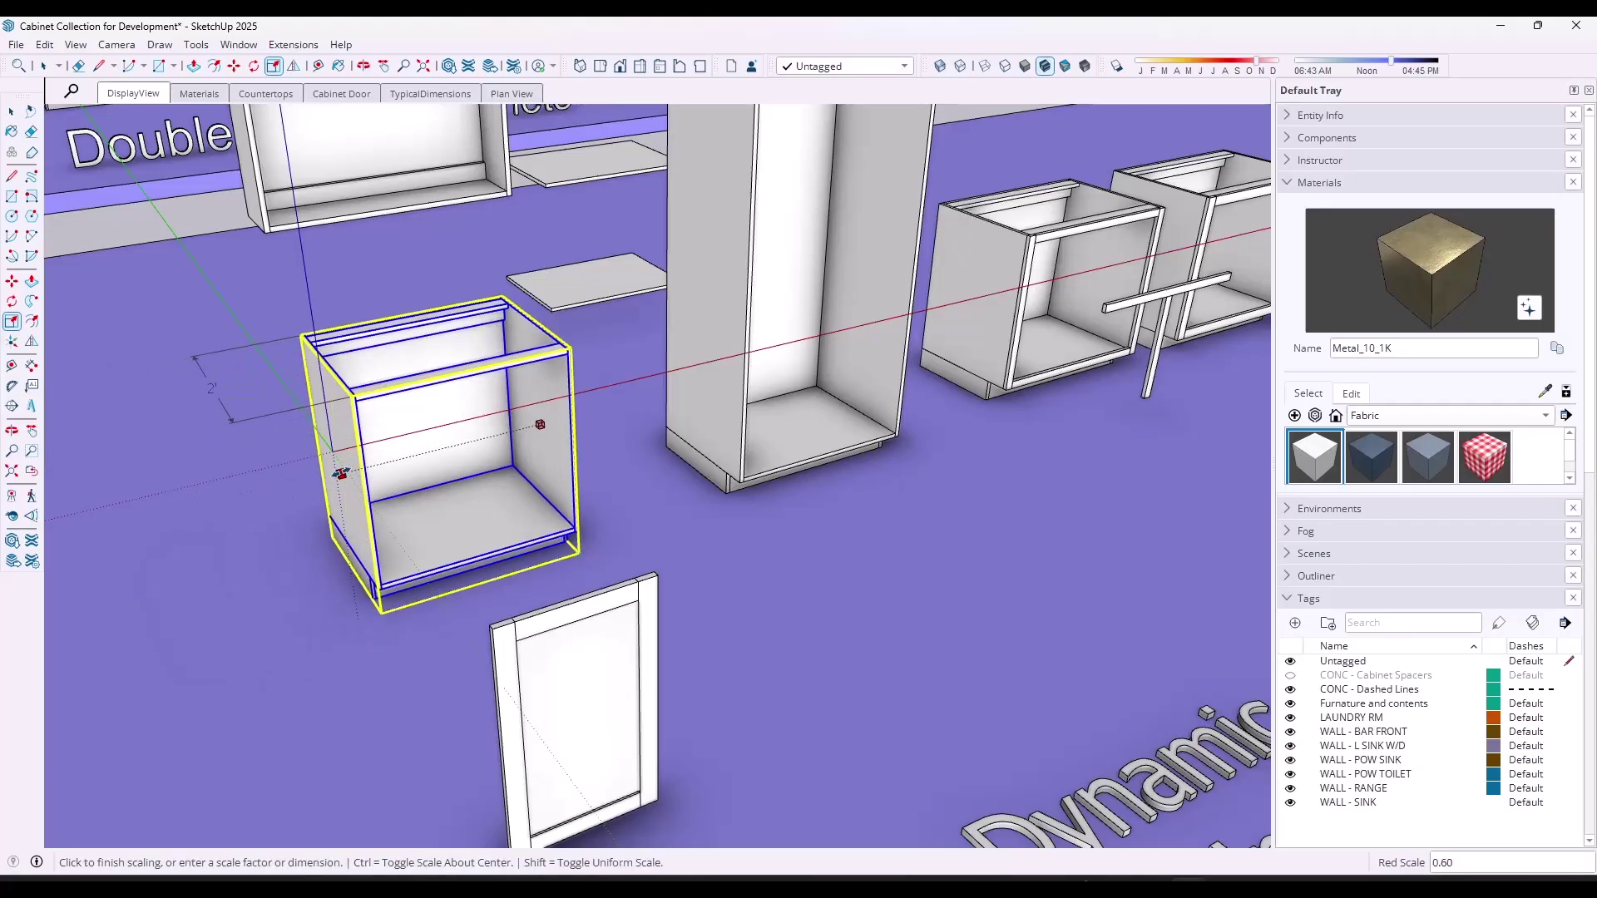
{"action": "type", "text": "36"}
{"action": "key", "text": "Return"}
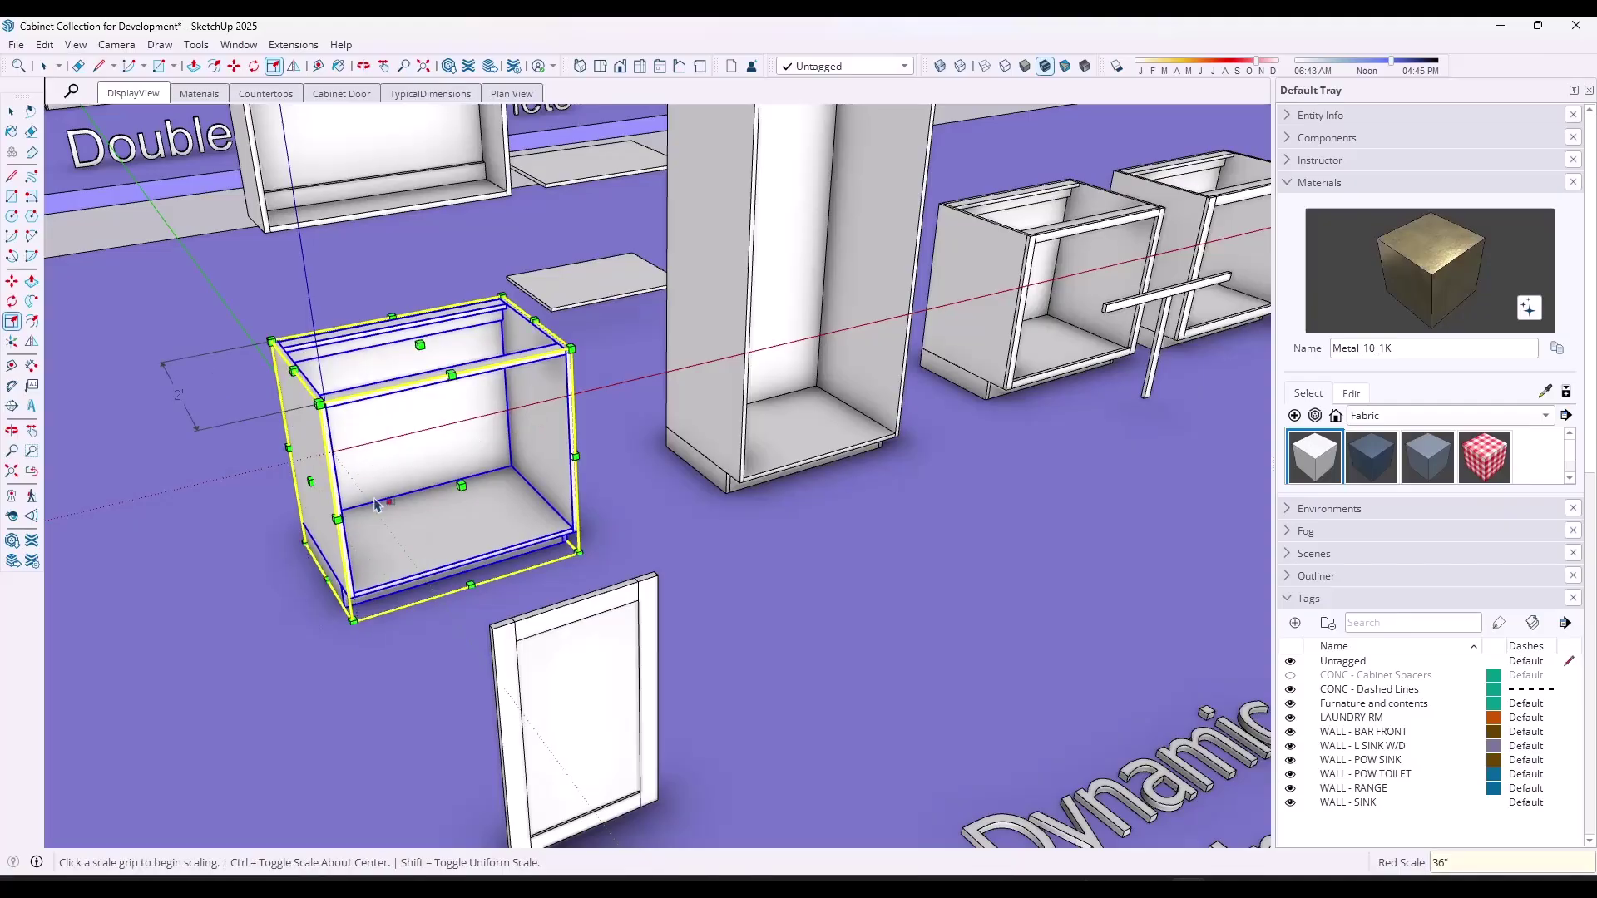
{"action": "key", "text": "space"}
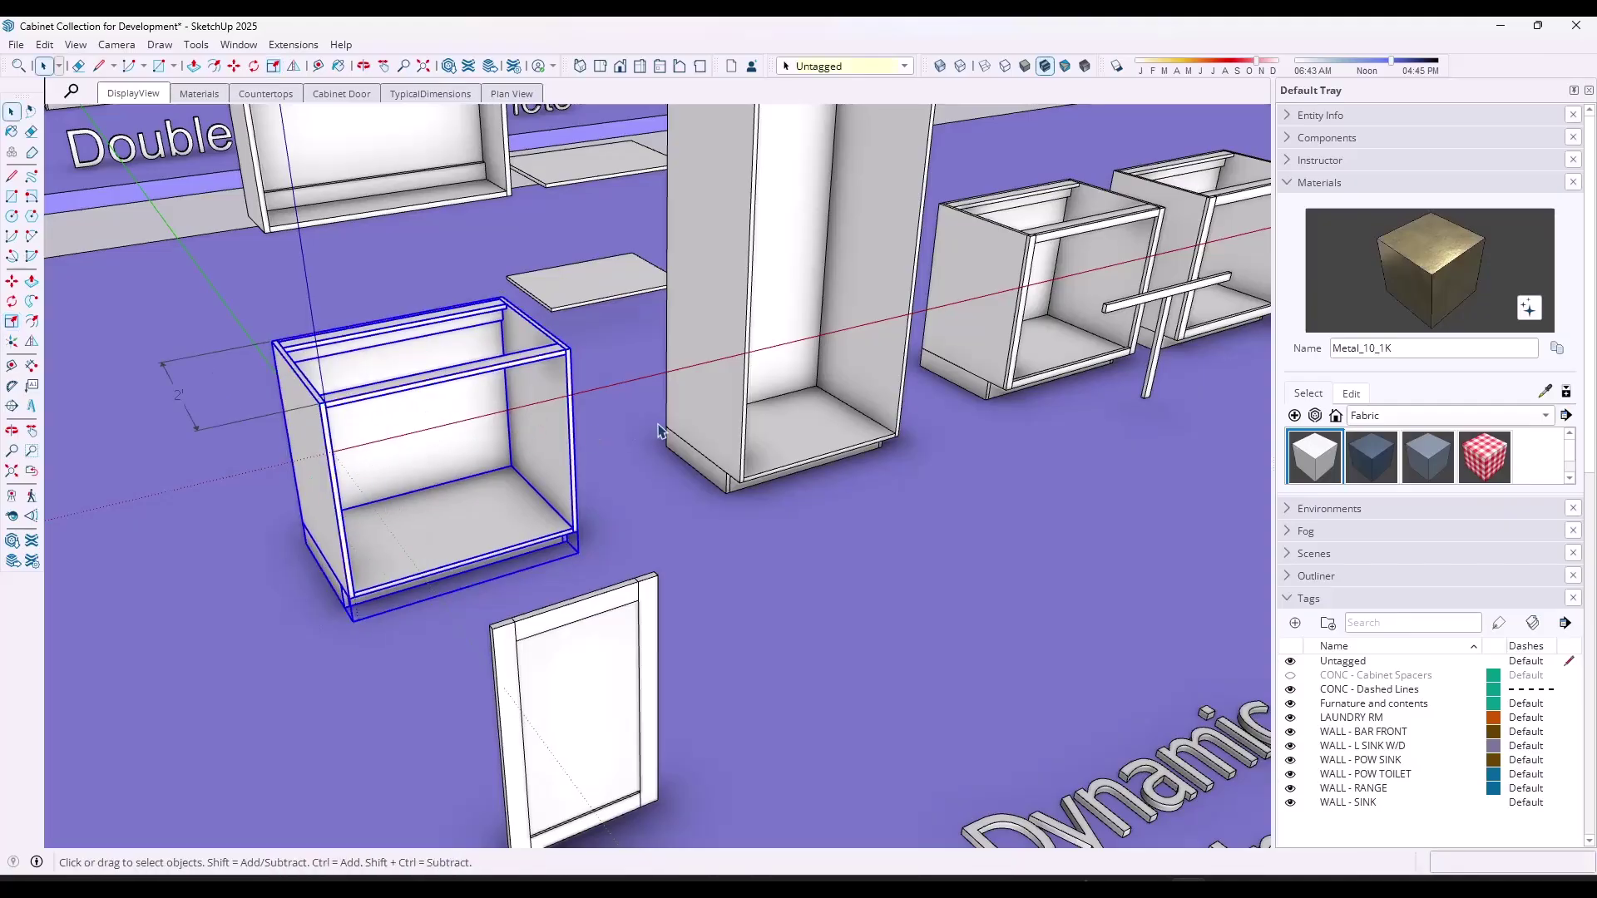
Copy the loose dynamic shaker door onto the front of the widened base cabinet, aligned with its upper left front corner
{"action": "scroll", "coordinate": [510, 378], "scroll_direction": "down", "scroll_amount": 4}
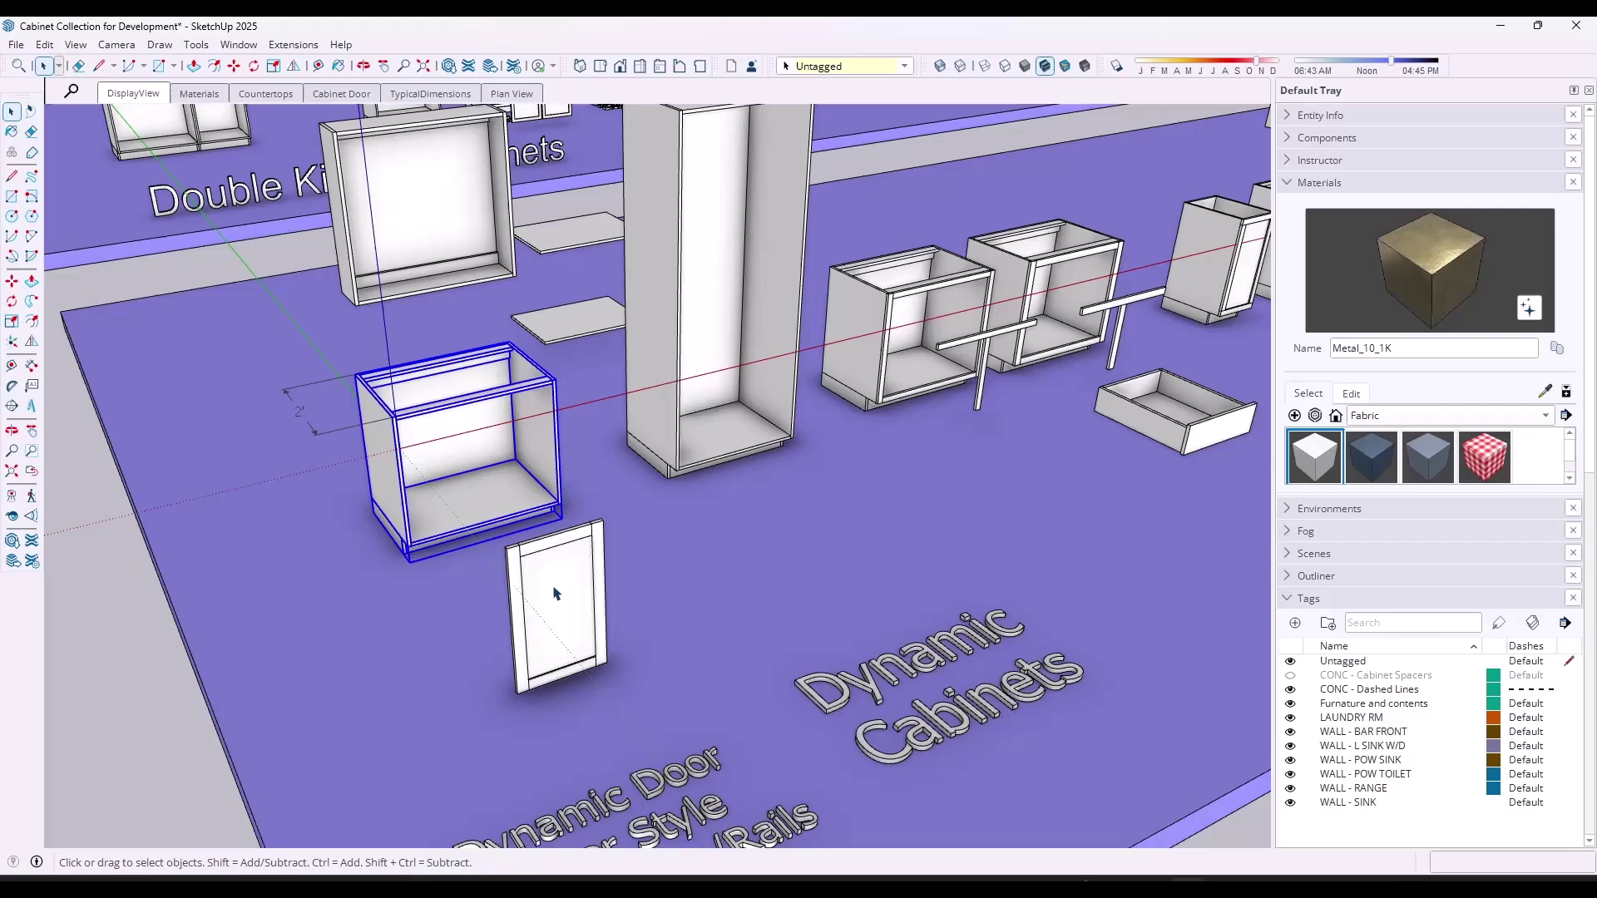
{"action": "left_click", "coordinate": [556, 597]}
{"action": "scroll", "coordinate": [557, 597], "scroll_direction": "up", "scroll_amount": 4}
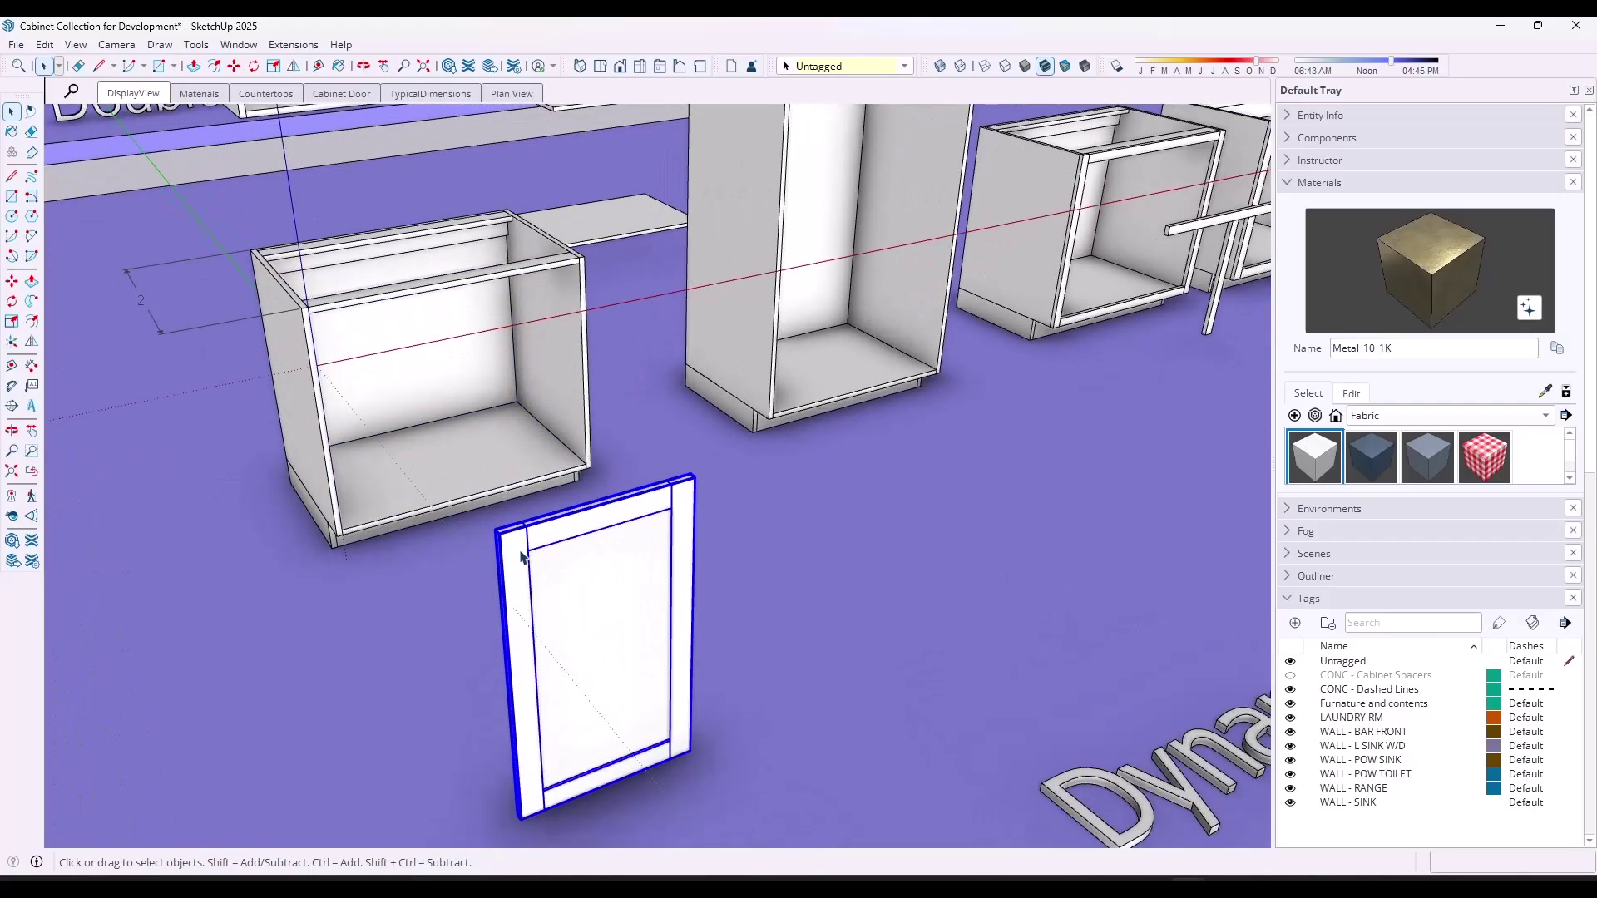
{"action": "scroll", "coordinate": [491, 499], "scroll_direction": "up", "scroll_amount": 5}
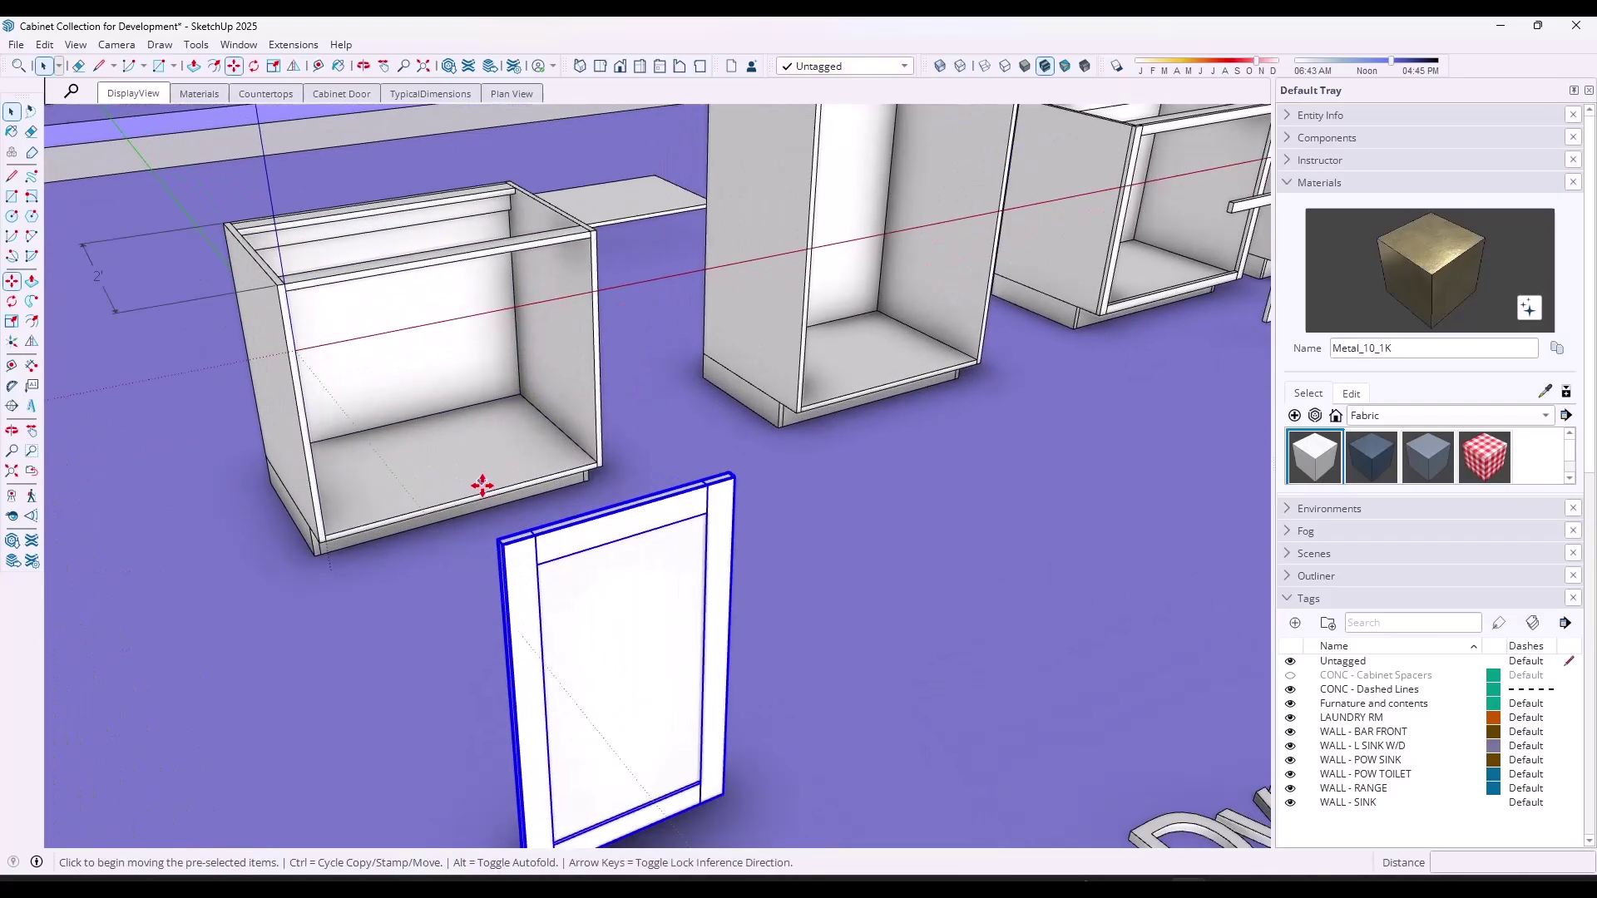
{"action": "key", "text": "m"}
{"action": "left_click", "coordinate": [517, 617]}
{"action": "scroll", "coordinate": [327, 371], "scroll_direction": "down", "scroll_amount": 3}
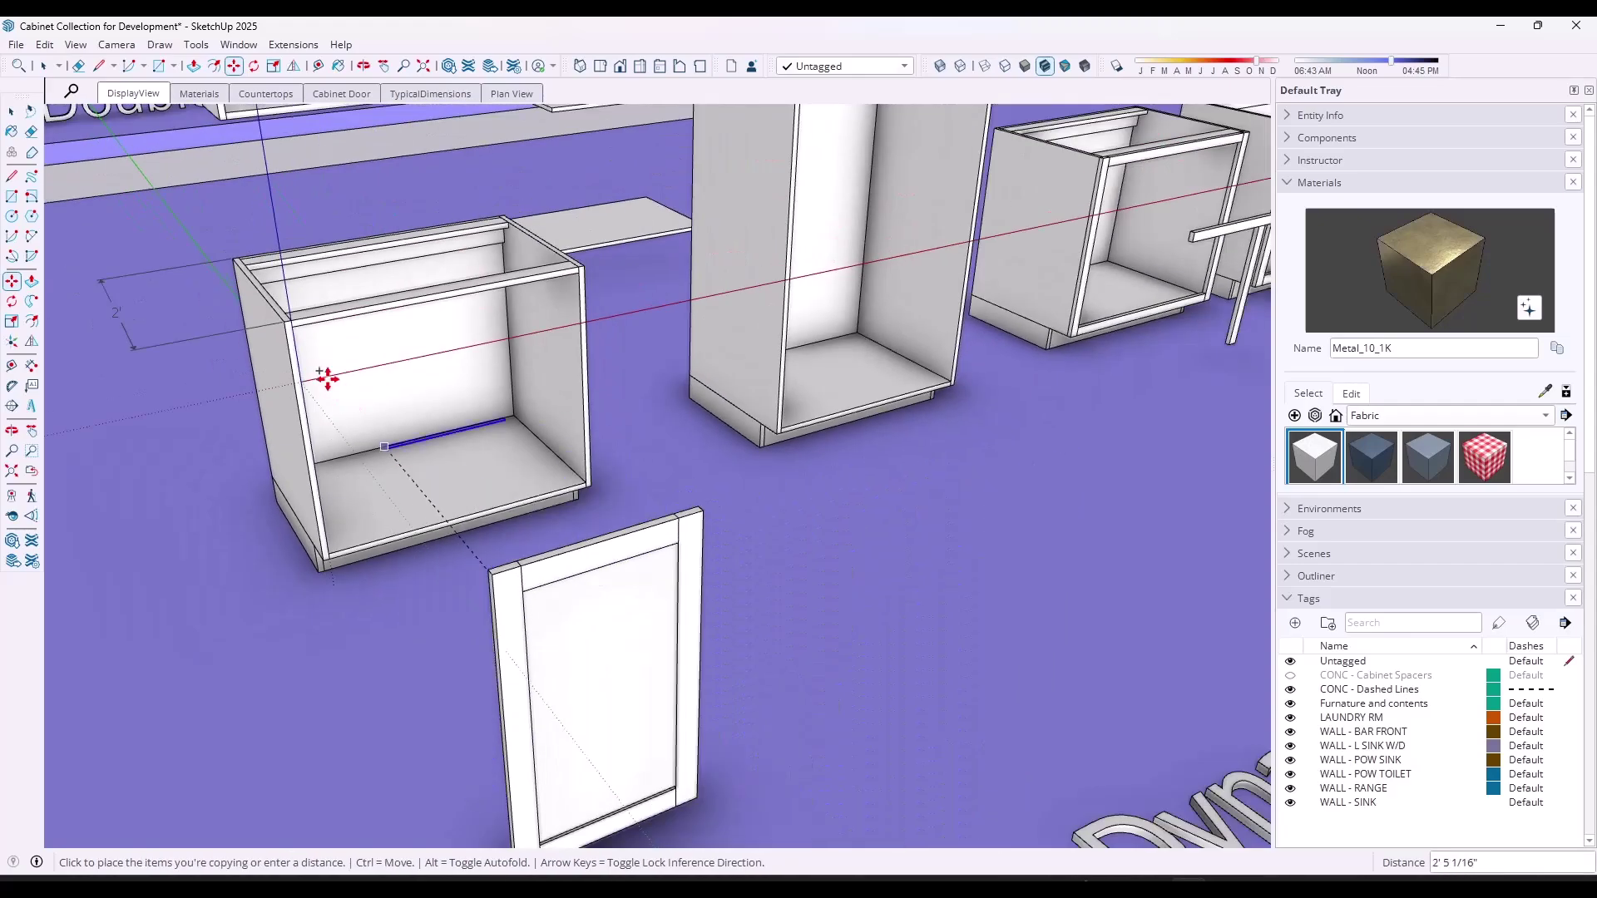
{"action": "left_click", "coordinate": [292, 324]}
{"action": "scroll", "coordinate": [424, 379], "scroll_direction": "up", "scroll_amount": 3}
{"action": "key", "text": "s"}
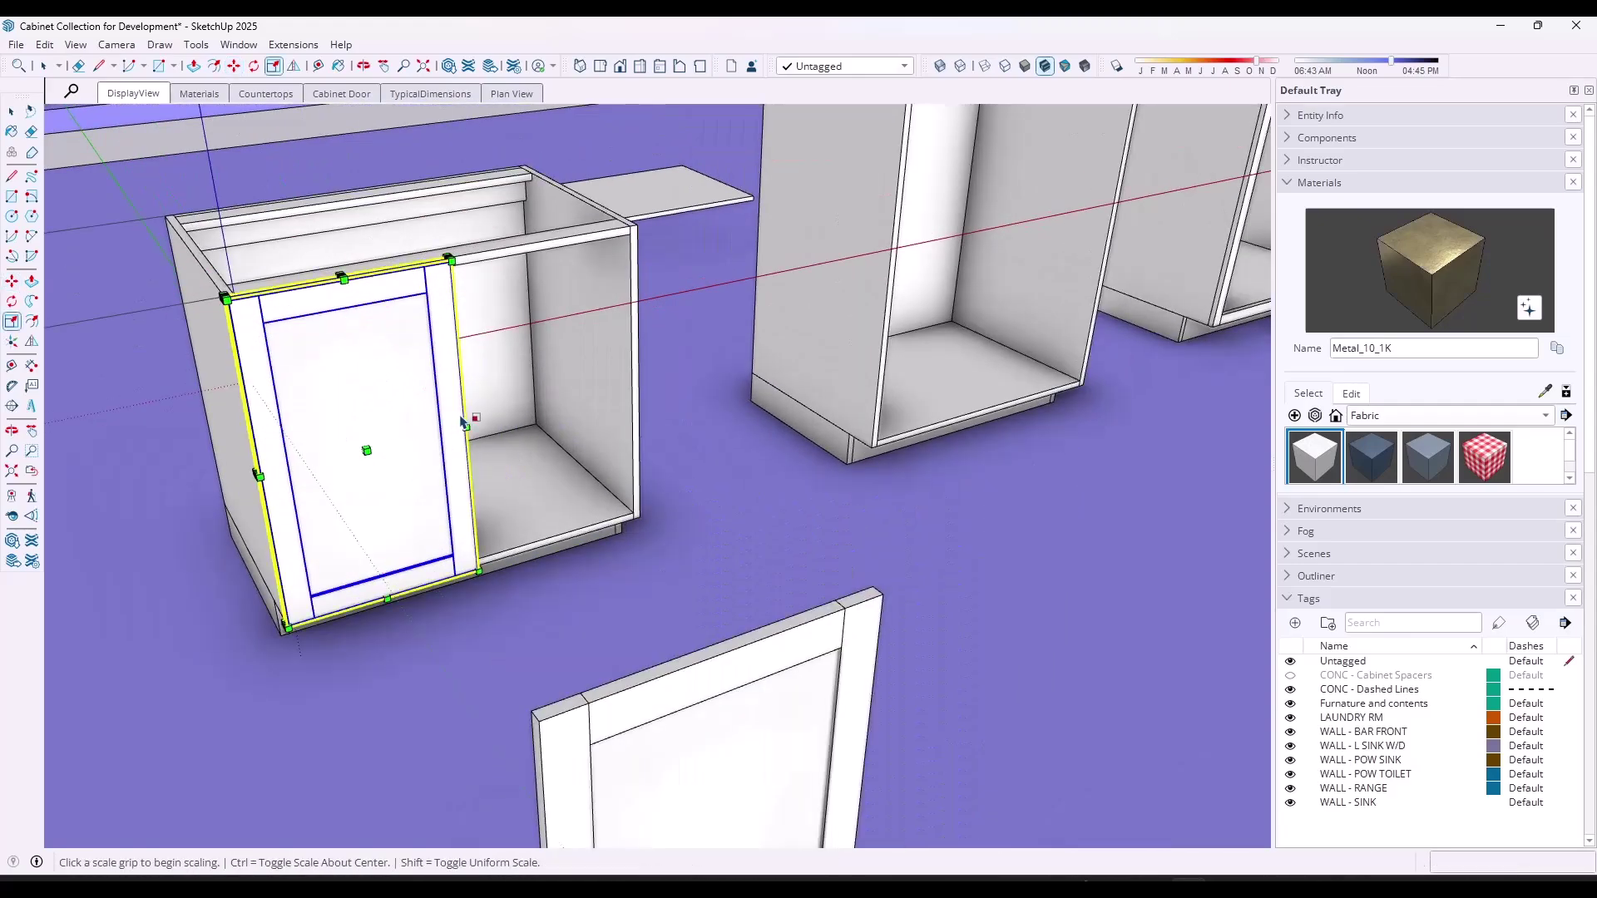
{"action": "scroll", "coordinate": [462, 425], "scroll_direction": "up", "scroll_amount": 3}
{"action": "left_click", "coordinate": [463, 423]}
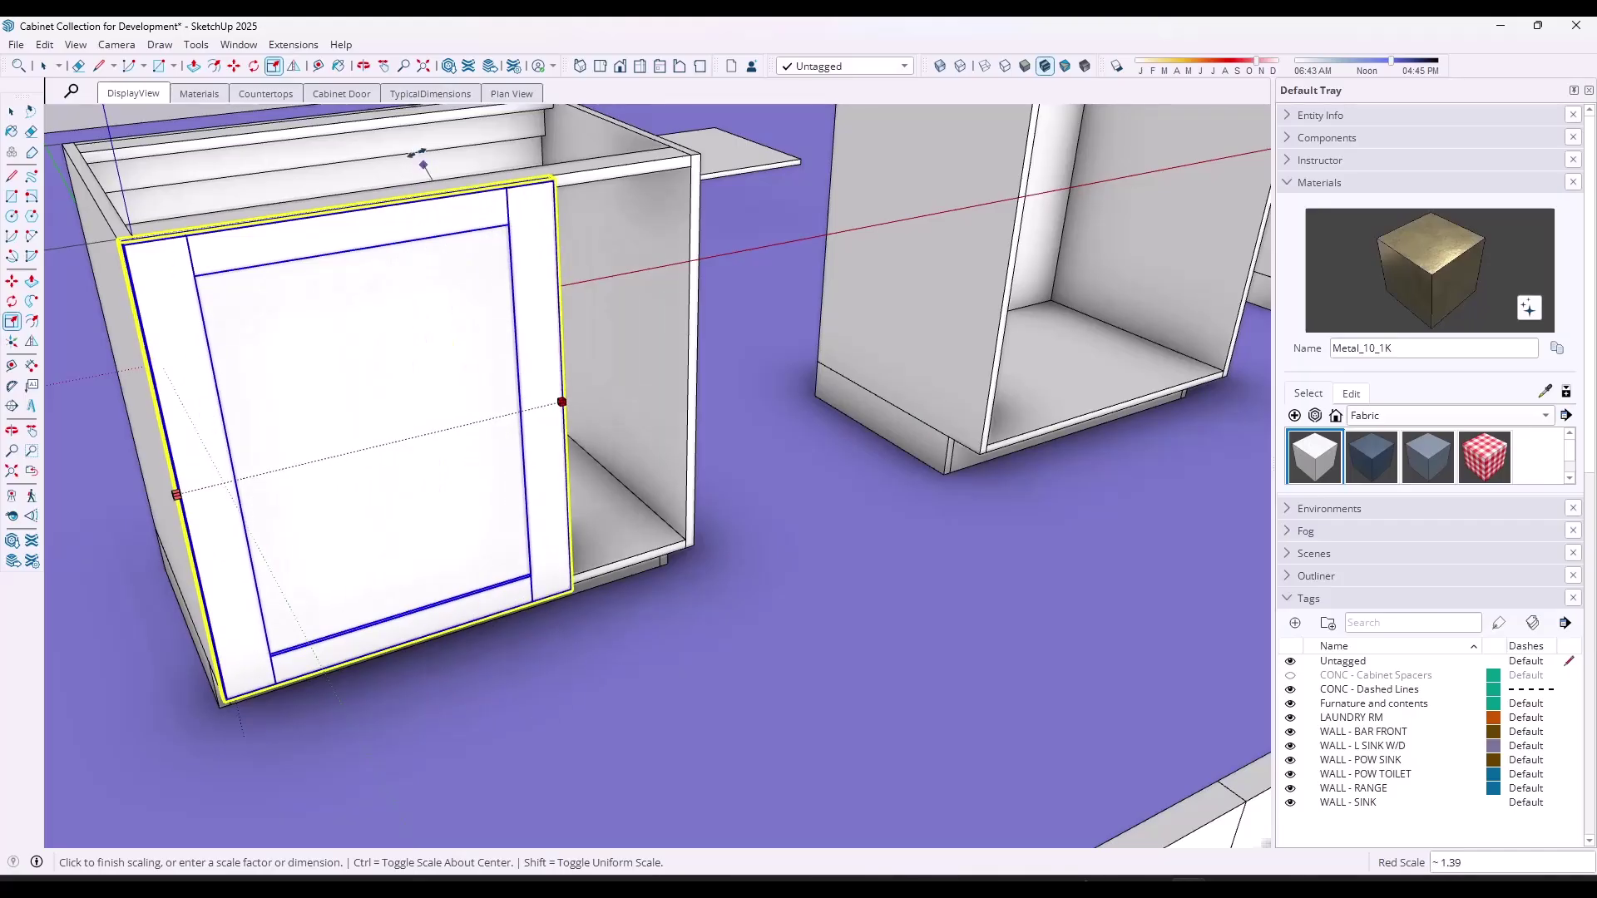
{"action": "key", "text": "Escape"}
{"action": "key", "text": "space"}
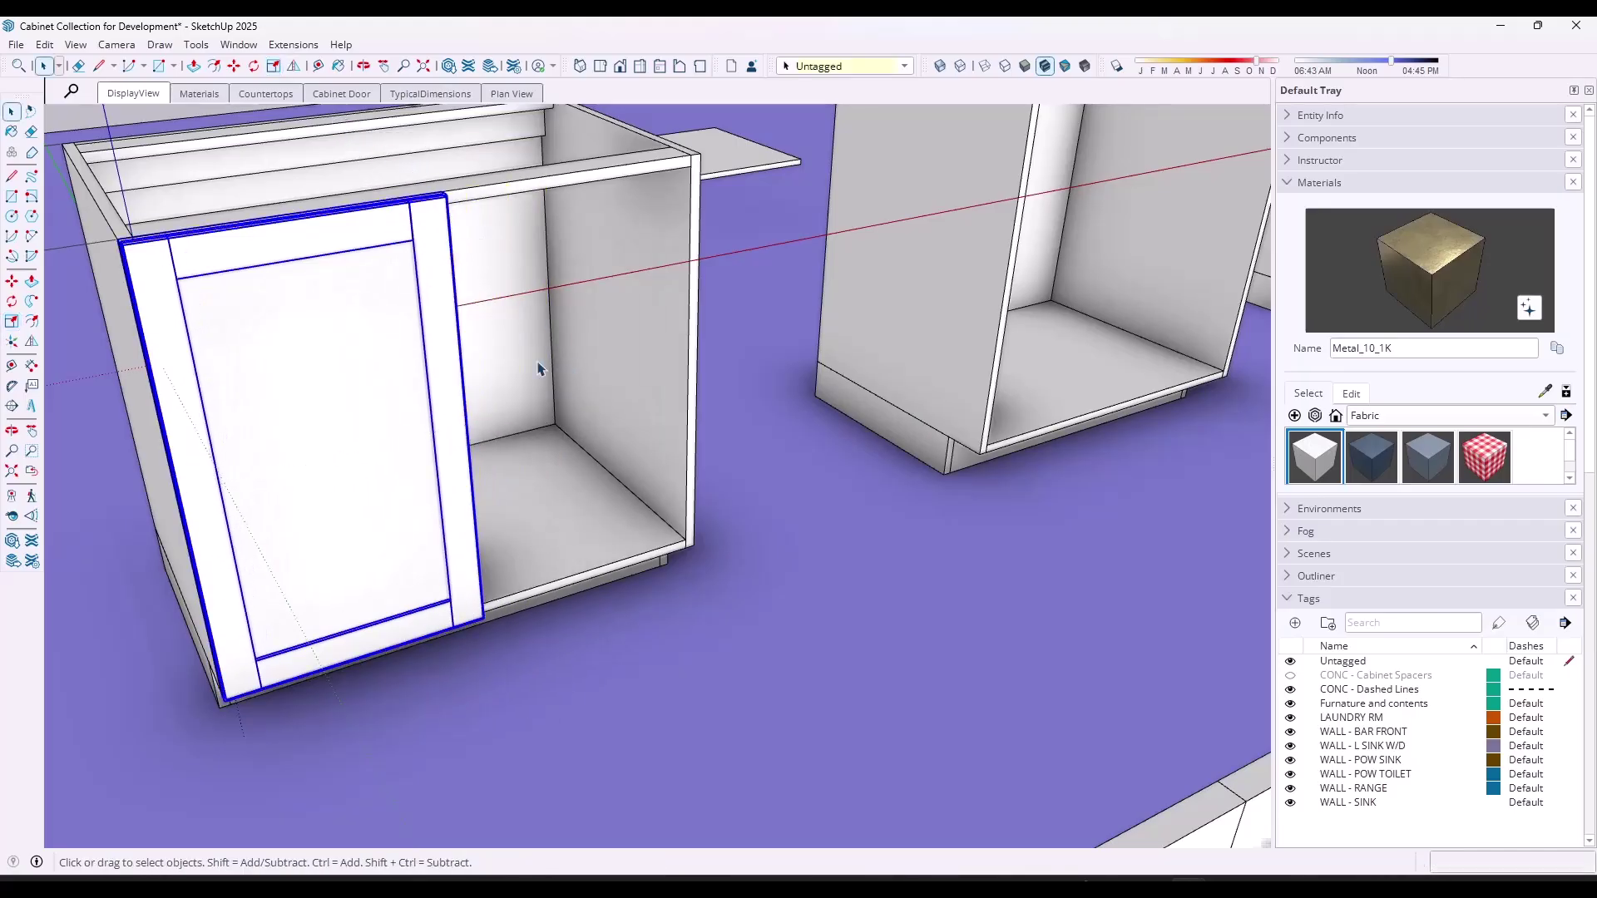
Mirror a copy of the cabinet door with the Flip tool onto the open right half of the base cabinet
{"action": "scroll", "coordinate": [439, 316], "scroll_direction": "down", "scroll_amount": 2}
{"action": "scroll", "coordinate": [212, 260], "scroll_direction": "up", "scroll_amount": 6}
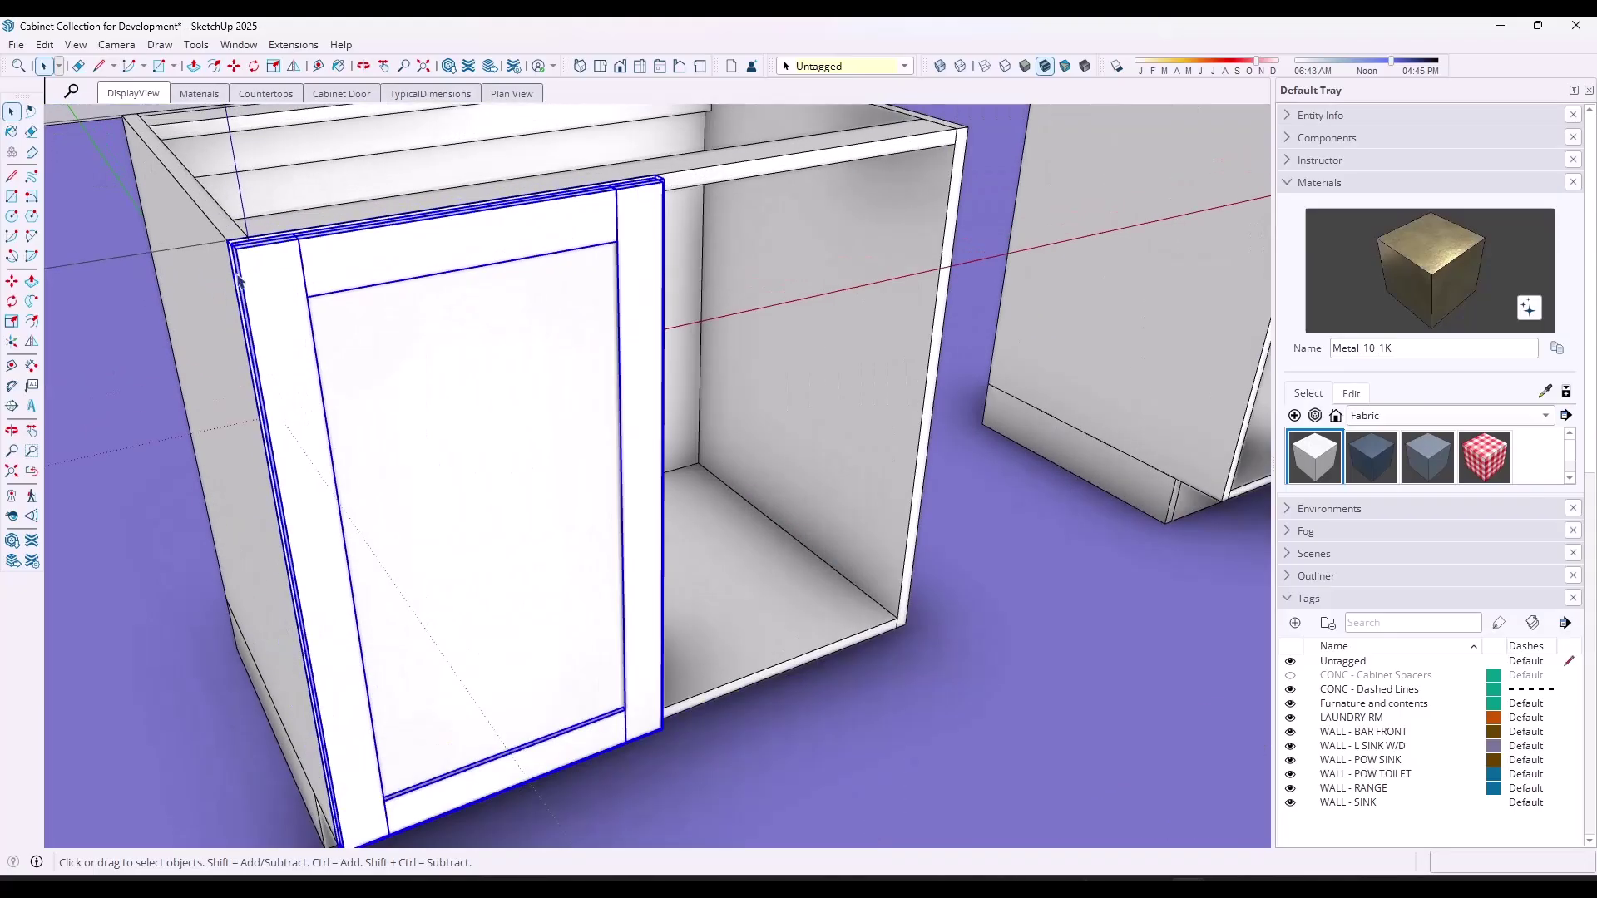
{"action": "scroll", "coordinate": [1042, 123], "scroll_direction": "down", "scroll_amount": 6}
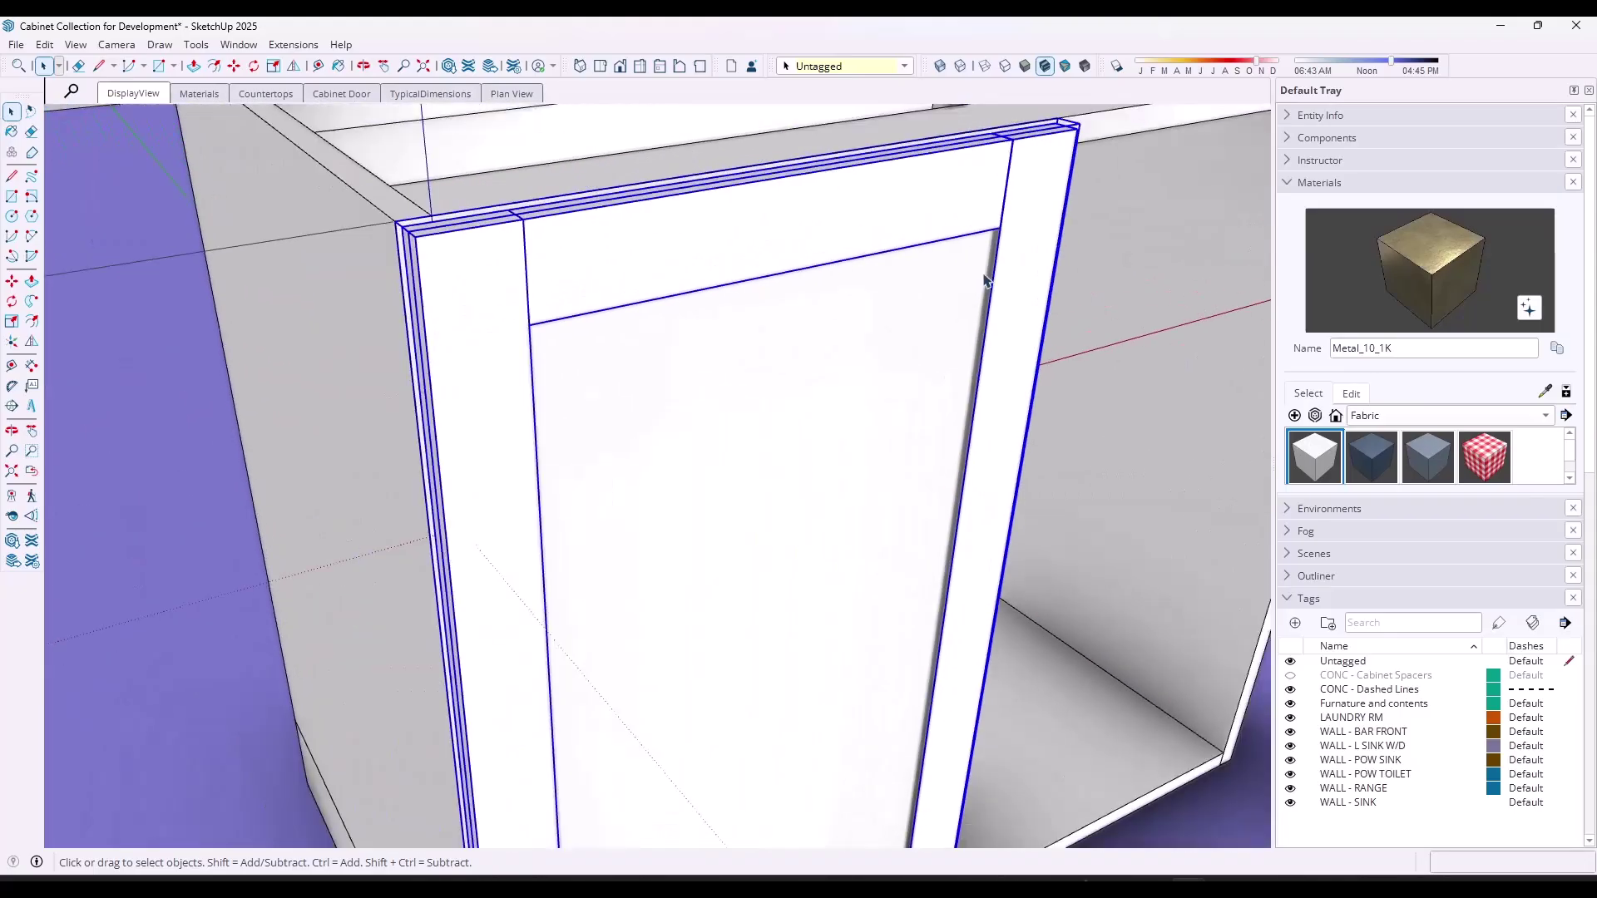
{"action": "middle_click_drag", "start_coordinate": [964, 319], "coordinate": [743, 399]}
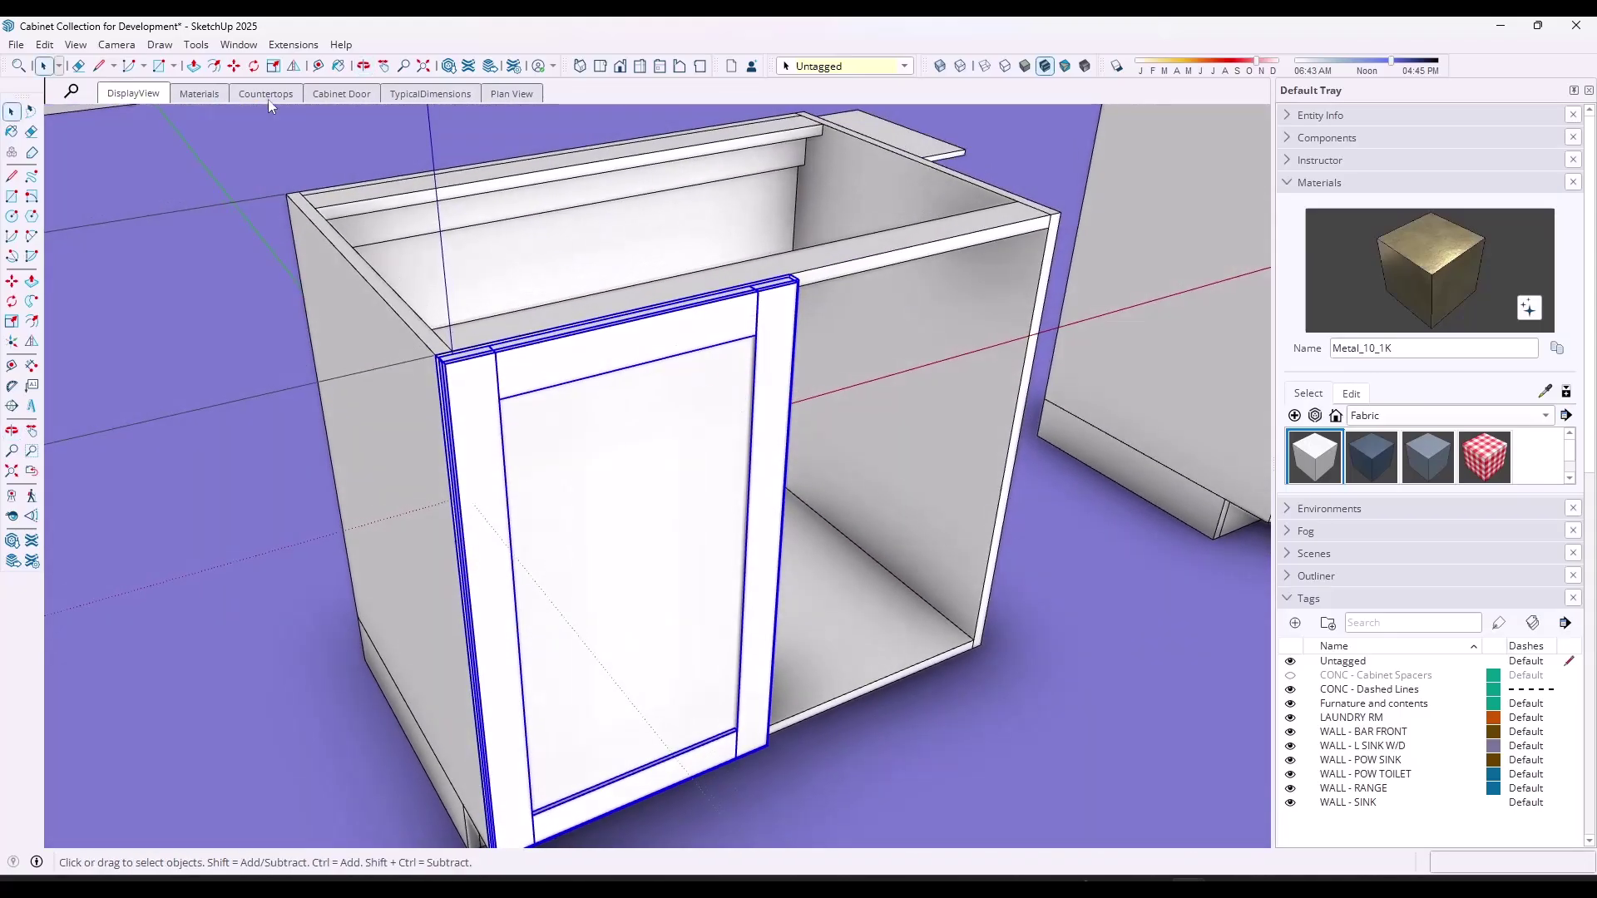
{"action": "left_click", "coordinate": [294, 65]}
{"action": "left_click_drag", "start_coordinate": [594, 151], "coordinate": [591, 160]}
{"action": "key", "text": "space"}
{"action": "middle_click_drag", "start_coordinate": [946, 370], "coordinate": [742, 400]}
{"action": "scroll", "coordinate": [743, 400], "scroll_direction": "down", "scroll_amount": 3}
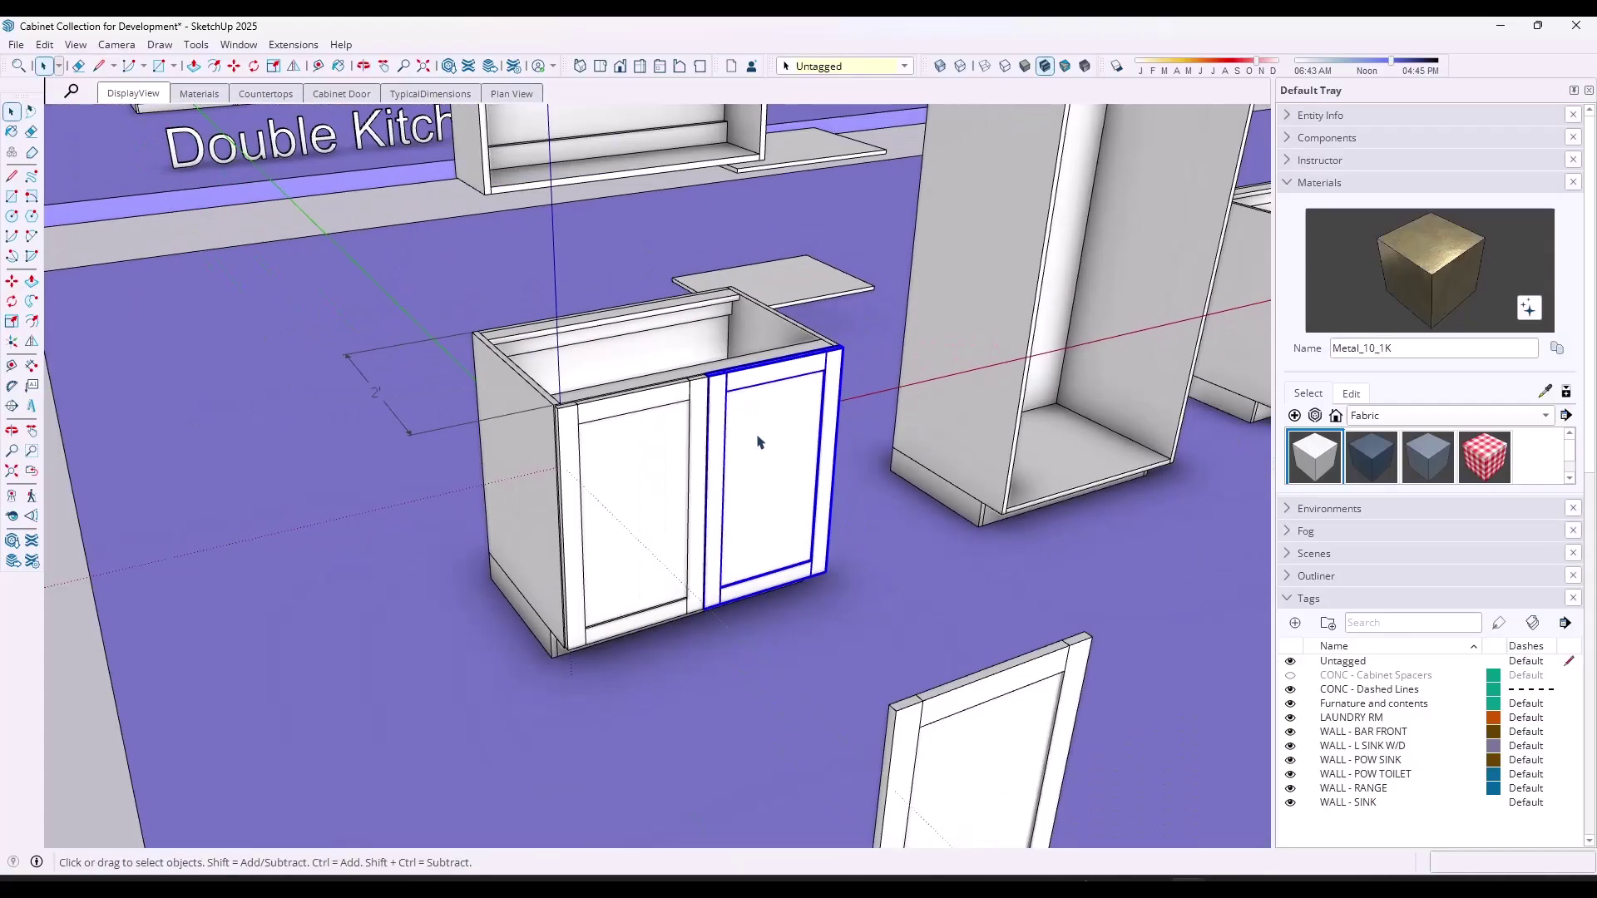
Examine the two-door base cabinet and the rows of ready-made base cabinets with shaker doors beside the display platforms
{"action": "middle_click_drag", "start_coordinate": [769, 425], "coordinate": [848, 392]}
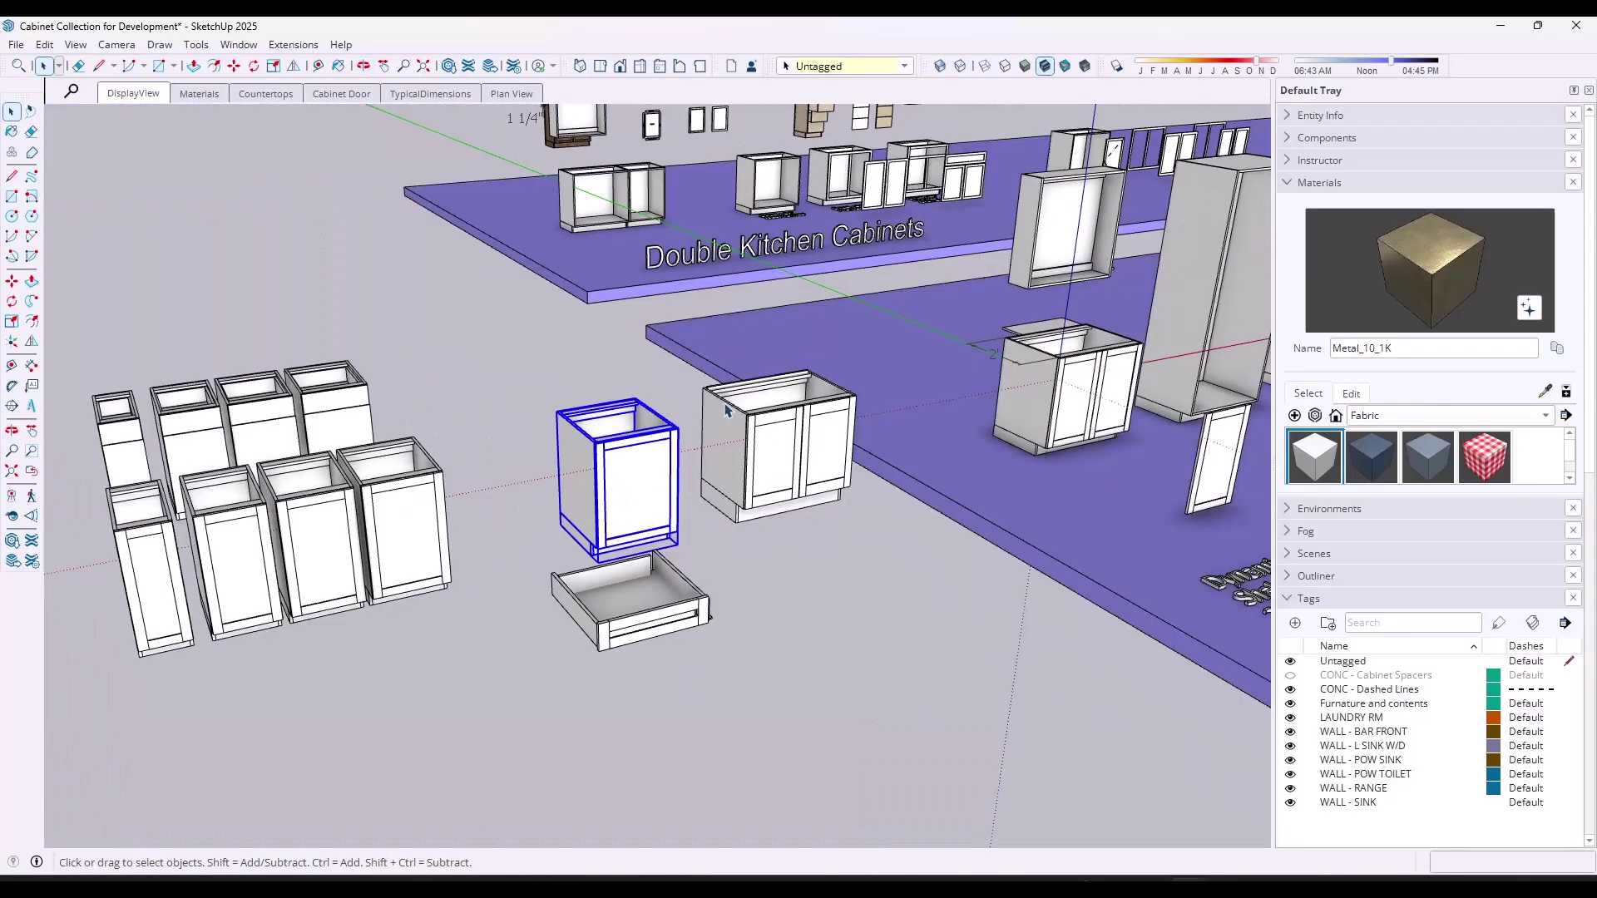
{"action": "middle_click_drag", "start_coordinate": [726, 410], "coordinate": [720, 467]}
{"action": "scroll", "coordinate": [756, 463], "scroll_direction": "up", "scroll_amount": 3}
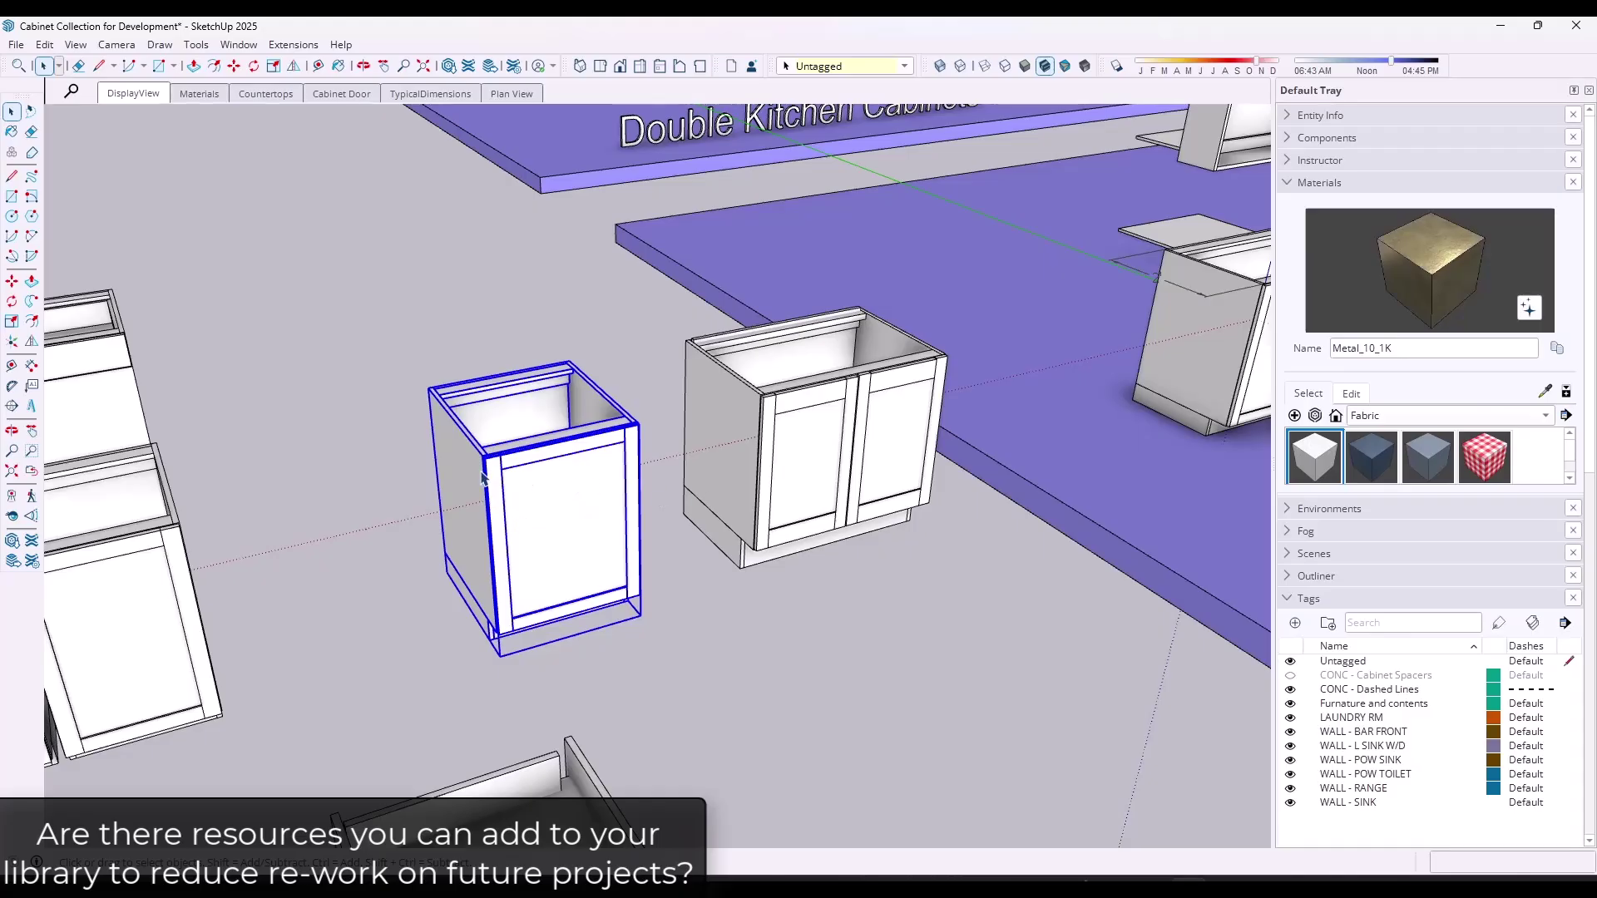
{"action": "middle_click_drag", "start_coordinate": [355, 495], "coordinate": [915, 339], "text": "shift"}
{"action": "middle_click_drag", "start_coordinate": [468, 500], "coordinate": [652, 471], "text": "shift"}
{"action": "scroll", "coordinate": [652, 471], "scroll_direction": "down", "scroll_amount": 2}
{"action": "mouse_move", "coordinate": [547, 489]}
{"action": "middle_mouse_down"}
{"action": "mouse_move", "coordinate": [748, 421]}
{"action": "mouse_move", "coordinate": [553, 460]}
{"action": "middle_mouse_up"}
{"action": "scroll", "coordinate": [552, 459], "scroll_direction": "up", "scroll_amount": 2}
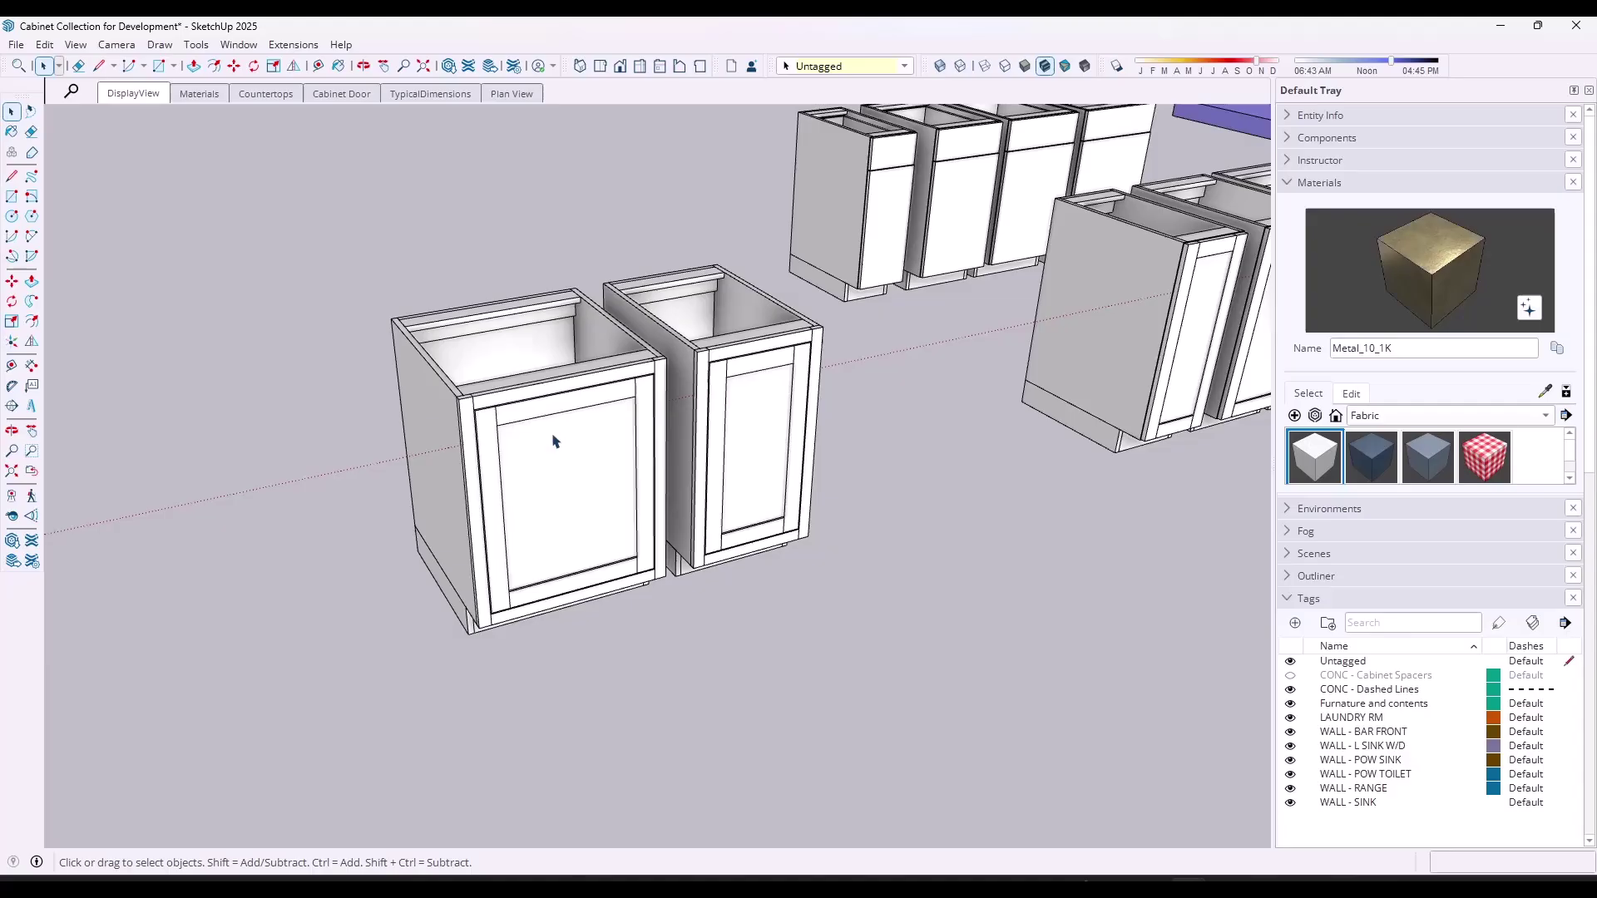
{"action": "scroll", "coordinate": [771, 431], "scroll_direction": "down", "scroll_amount": 3}
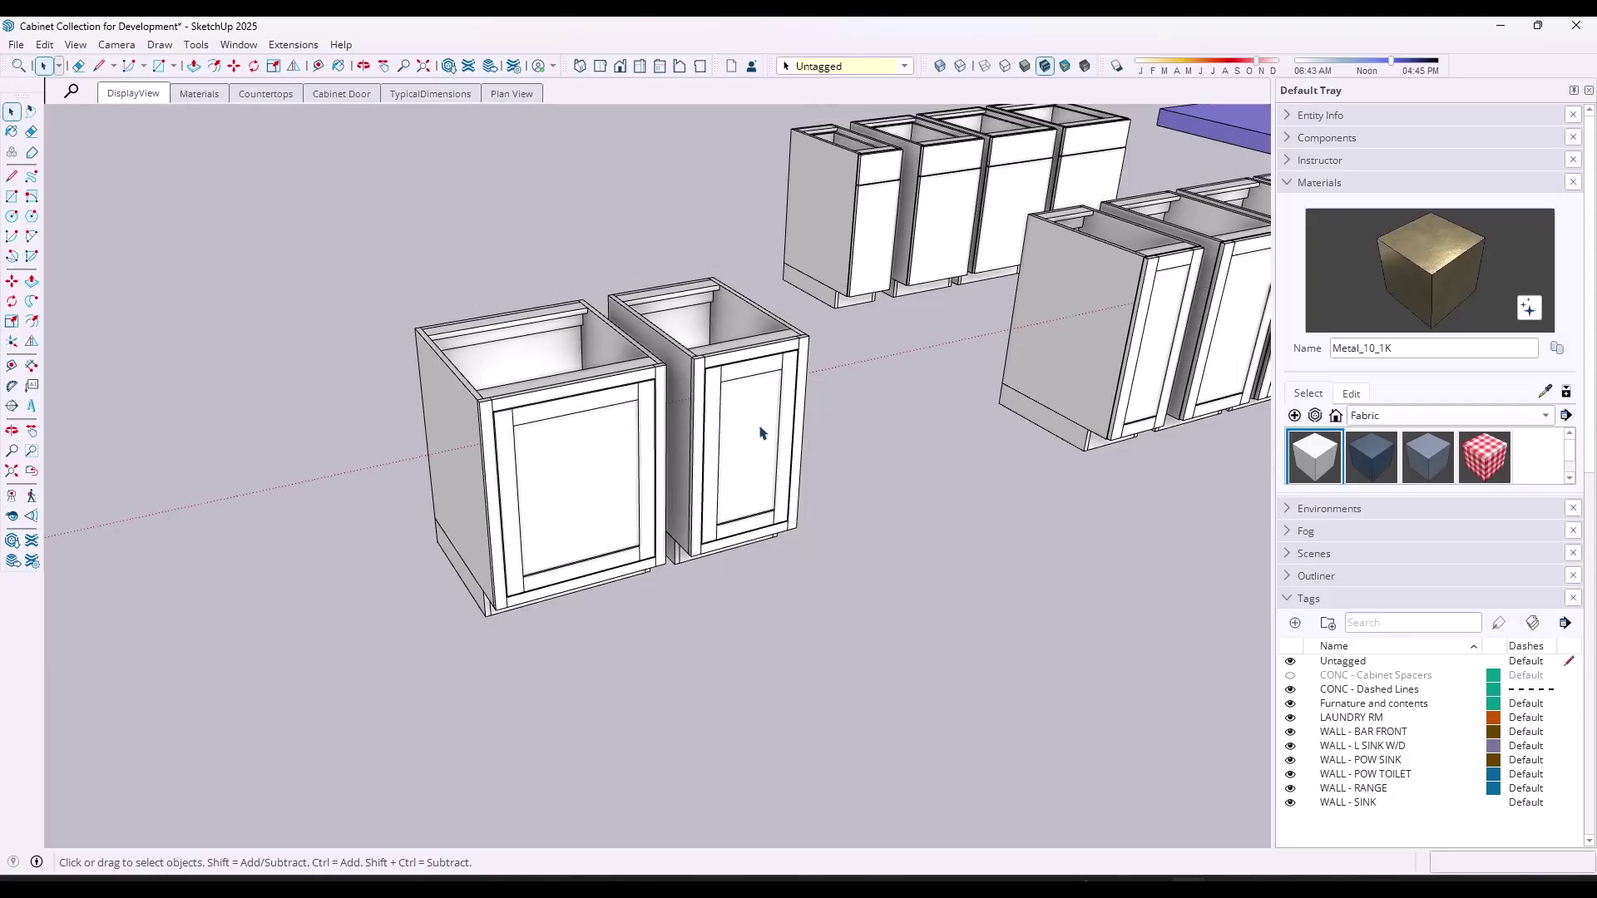
{"action": "middle_click_drag", "start_coordinate": [884, 414], "coordinate": [651, 467]}
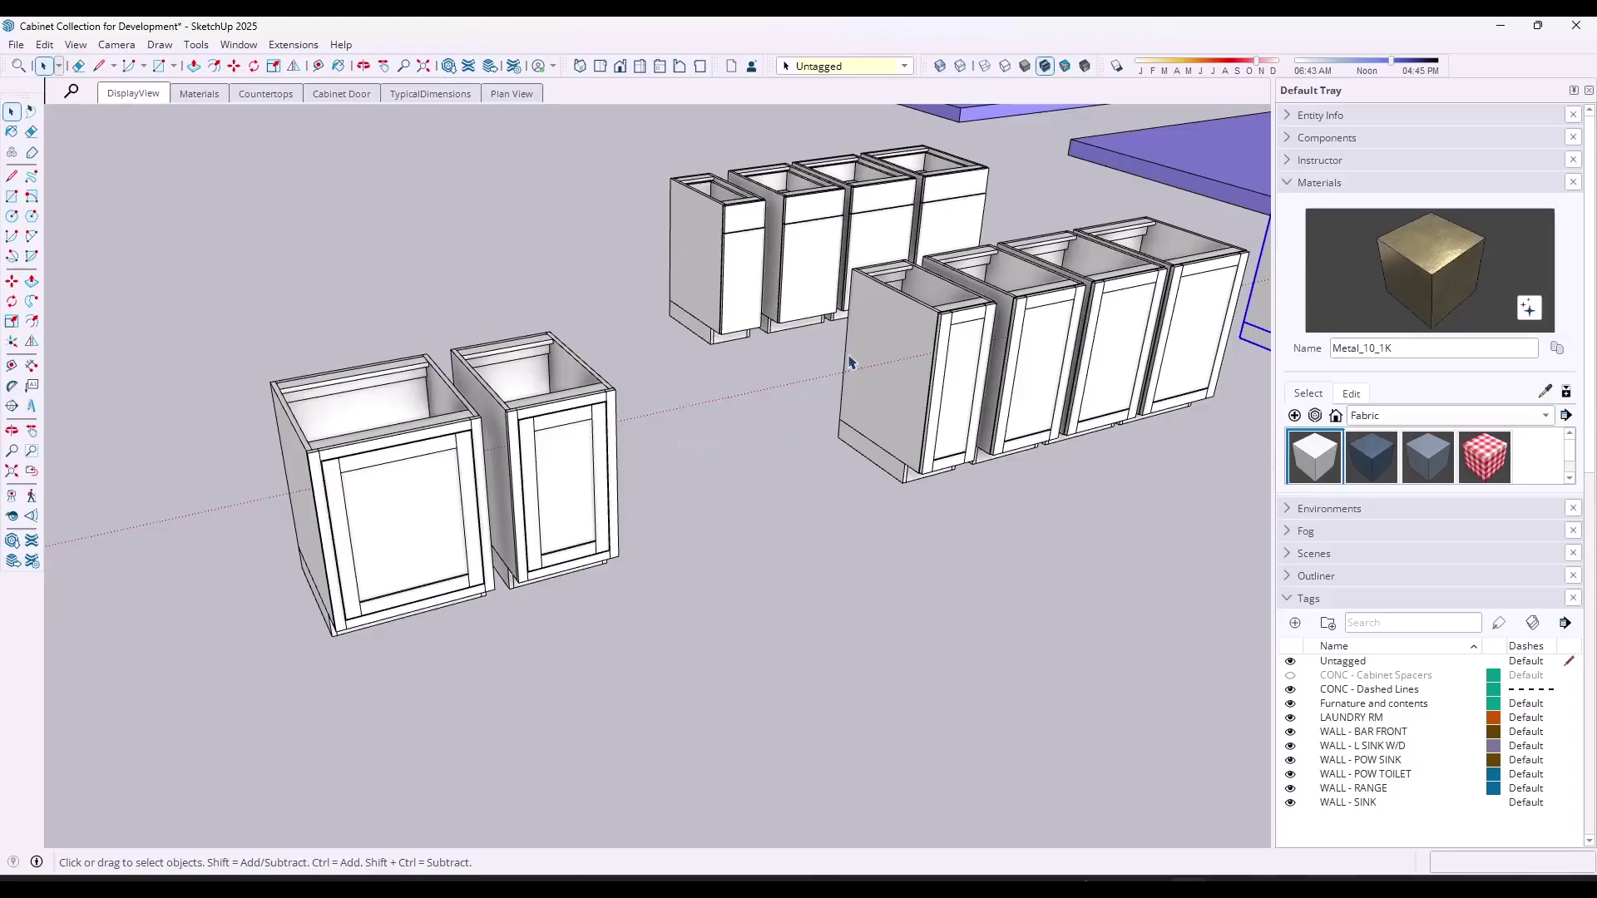
{"action": "middle_click_drag", "start_coordinate": [850, 362], "coordinate": [764, 443], "text": "shift"}
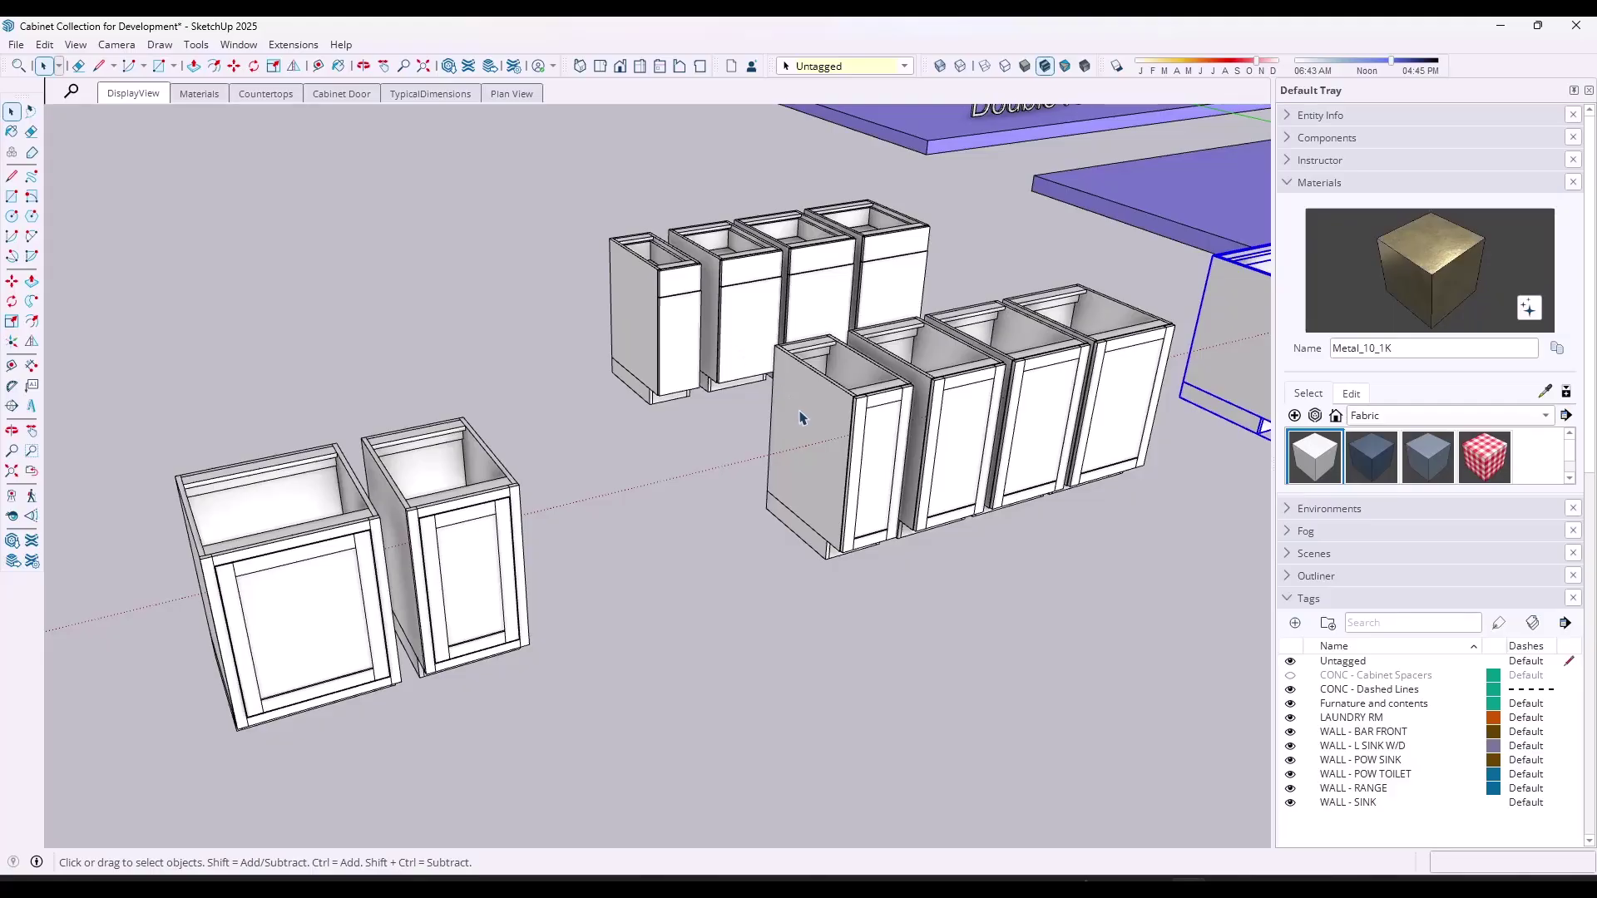
{"action": "middle_click_drag", "start_coordinate": [801, 418], "coordinate": [724, 448], "text": "shift"}
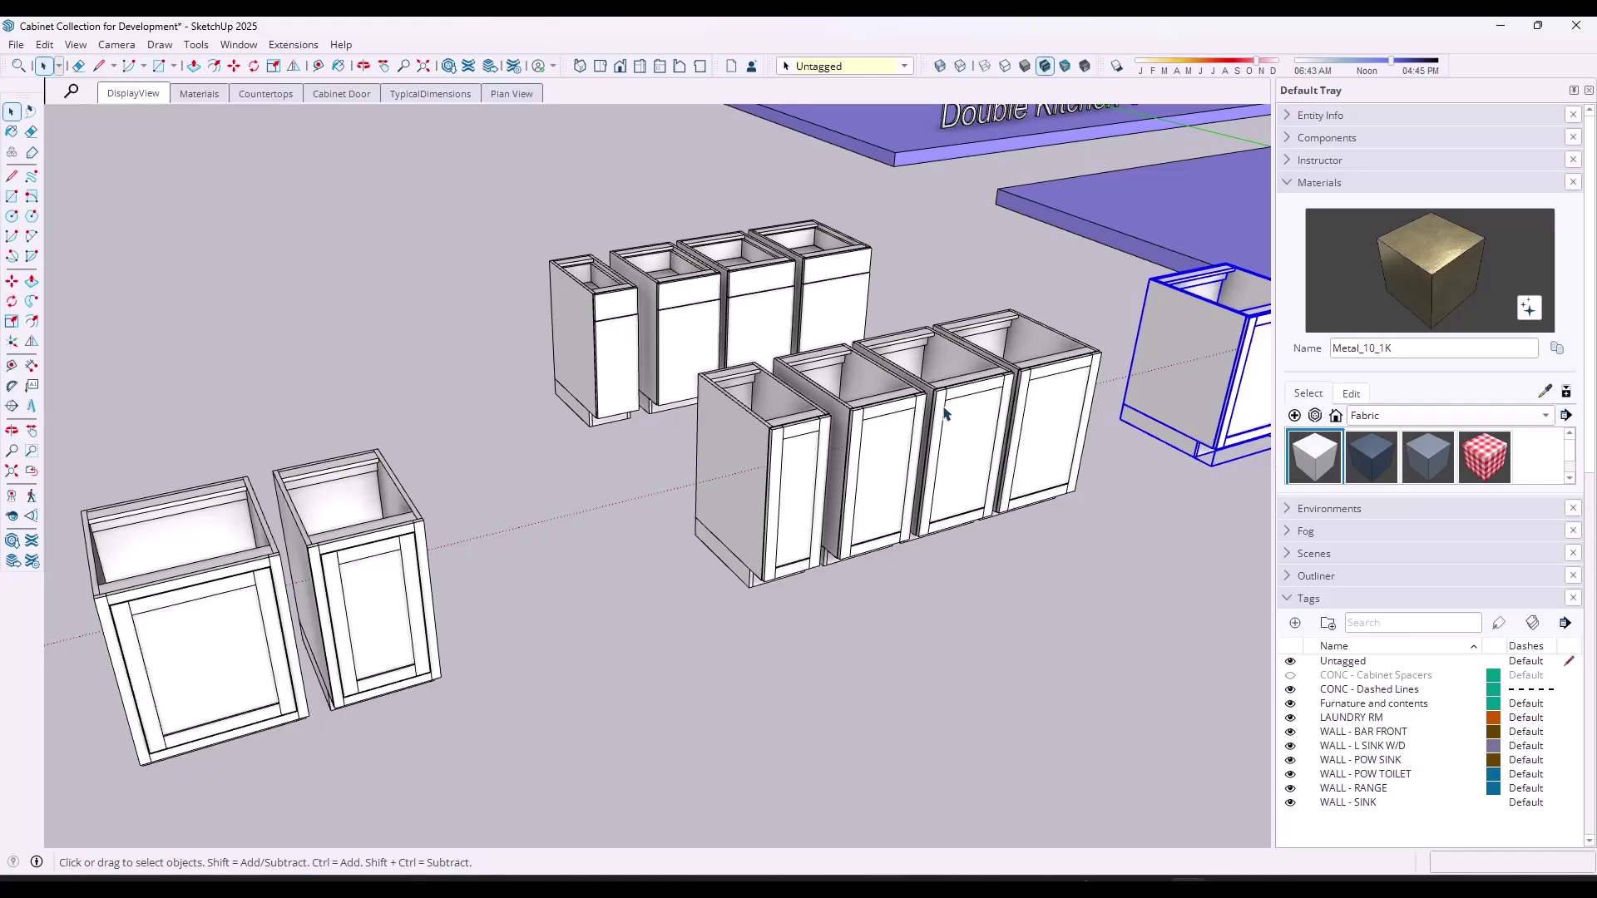